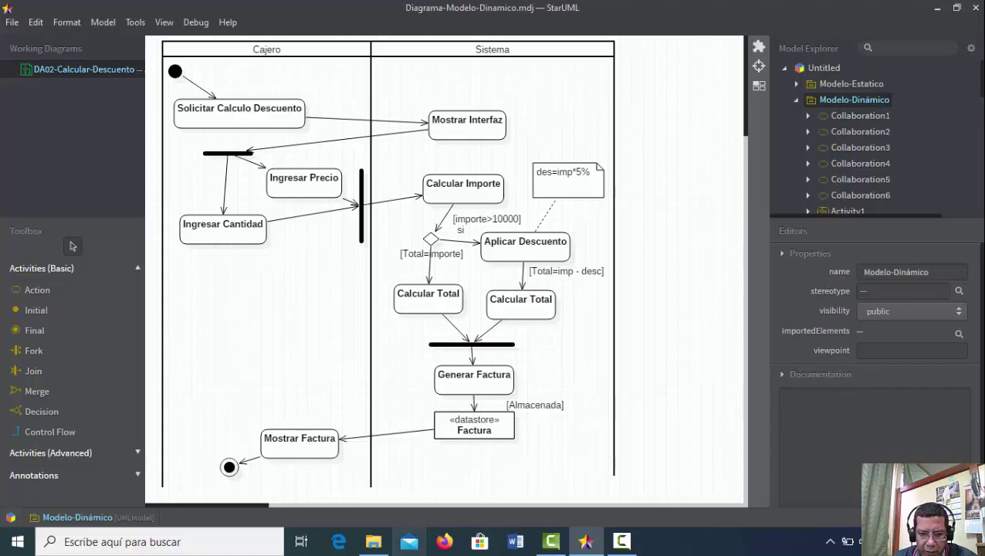
Switch to File Explorer, launch the ZoomIt application from the ZoomIt folder on drive C:, and return to StarUML.
click(373, 541)
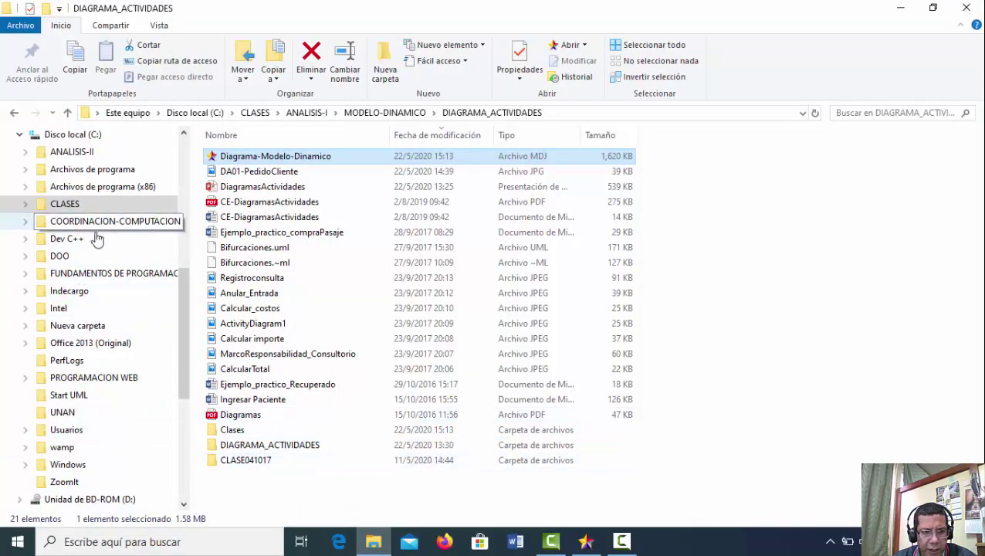
click(73, 134)
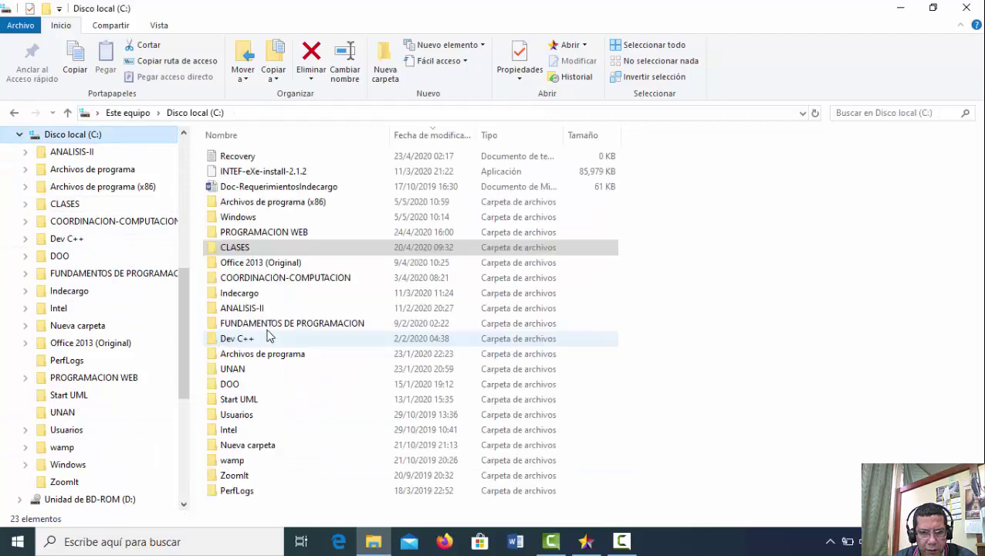
double_click(240, 479)
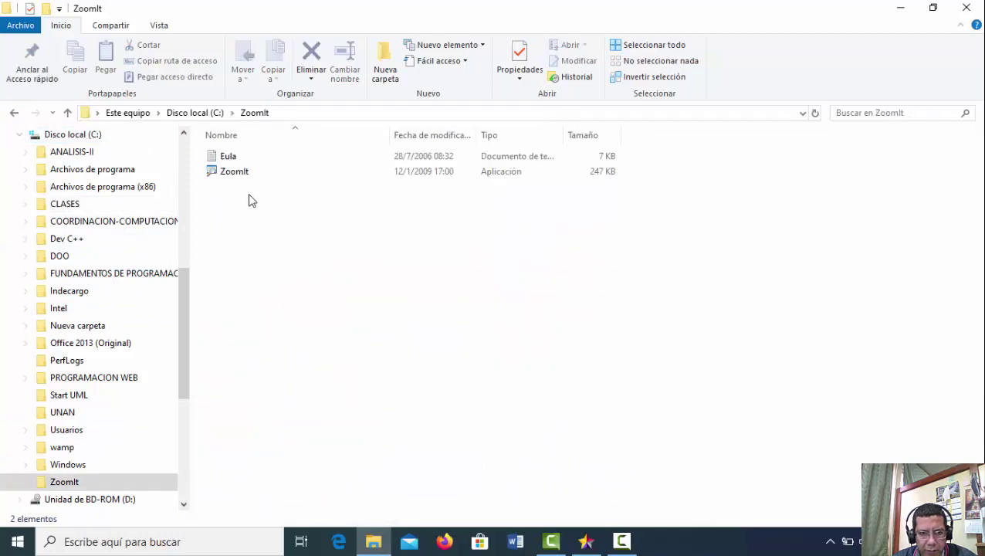
click(240, 174)
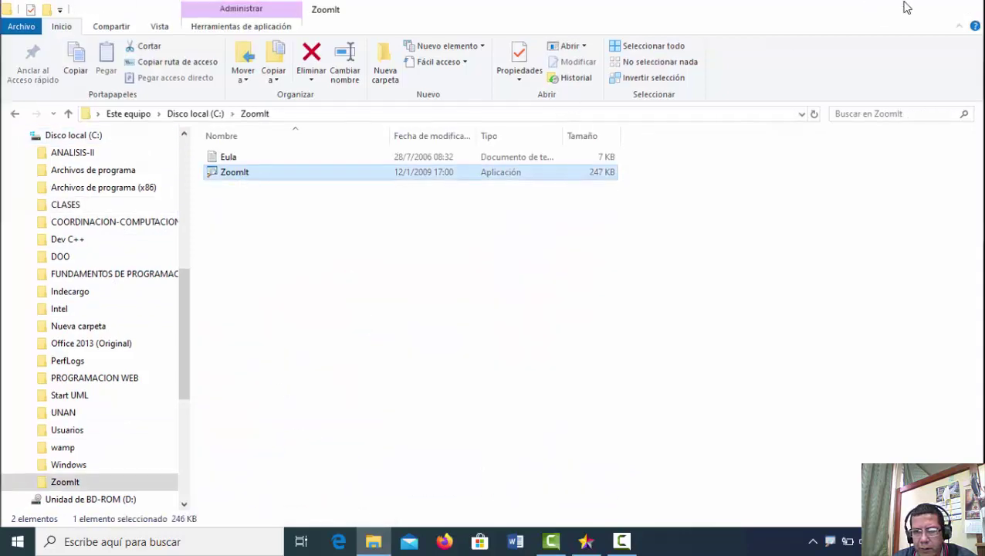
click(900, 7)
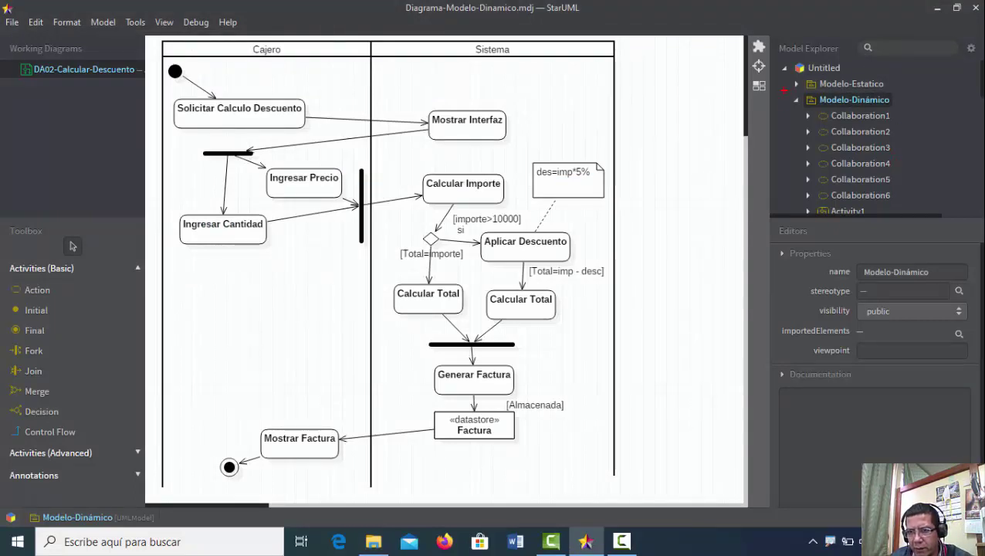
Add a new Activity Diagram to the Modelo-Dinámico model.
drag(783, 90, 911, 112)
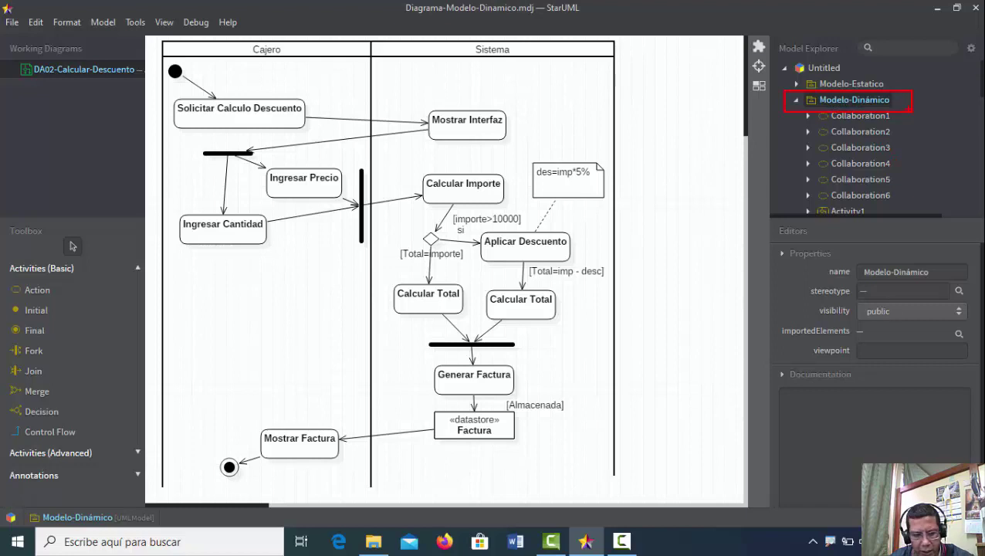
key(Escape)
right_click(879, 100)
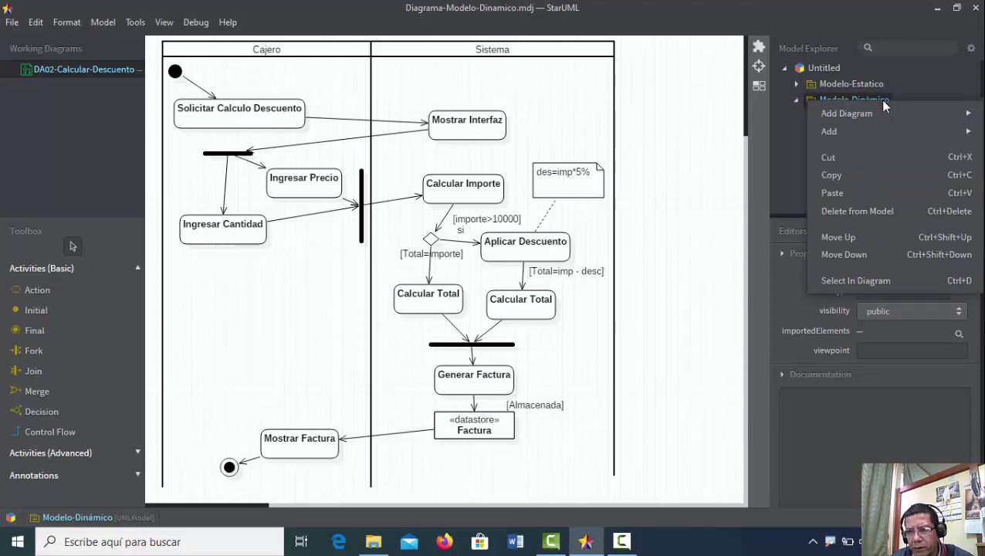
key(Escape)
right_click(871, 100)
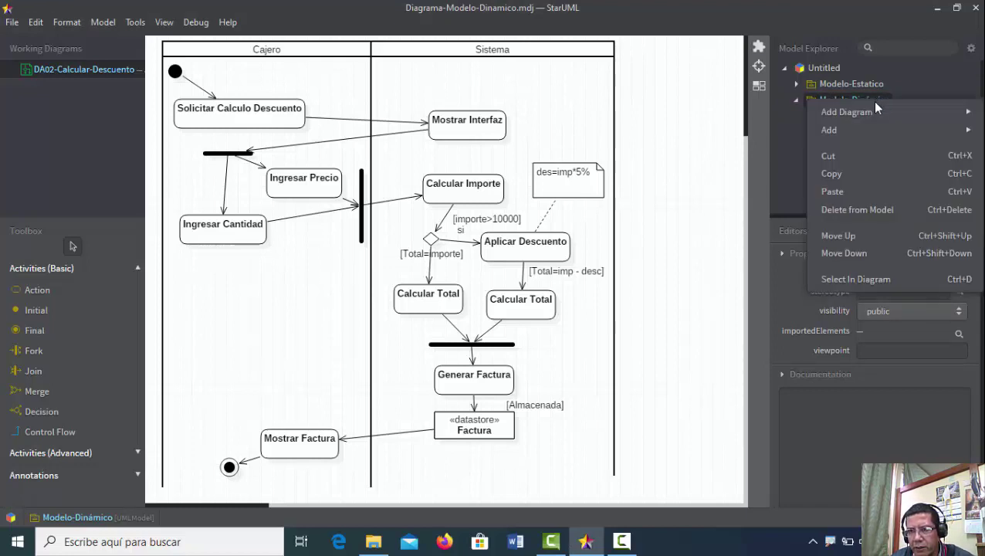
mouse_move(876, 109)
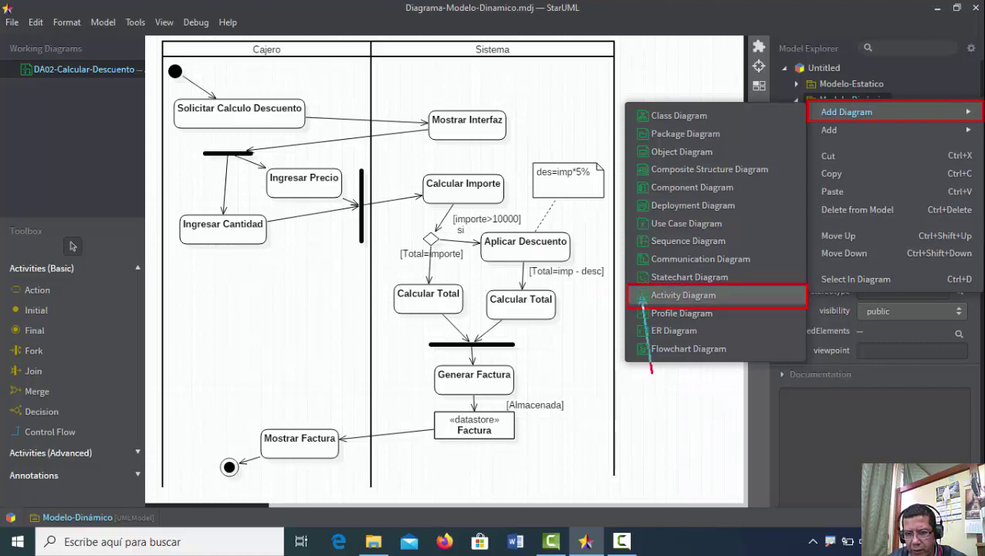
click(720, 296)
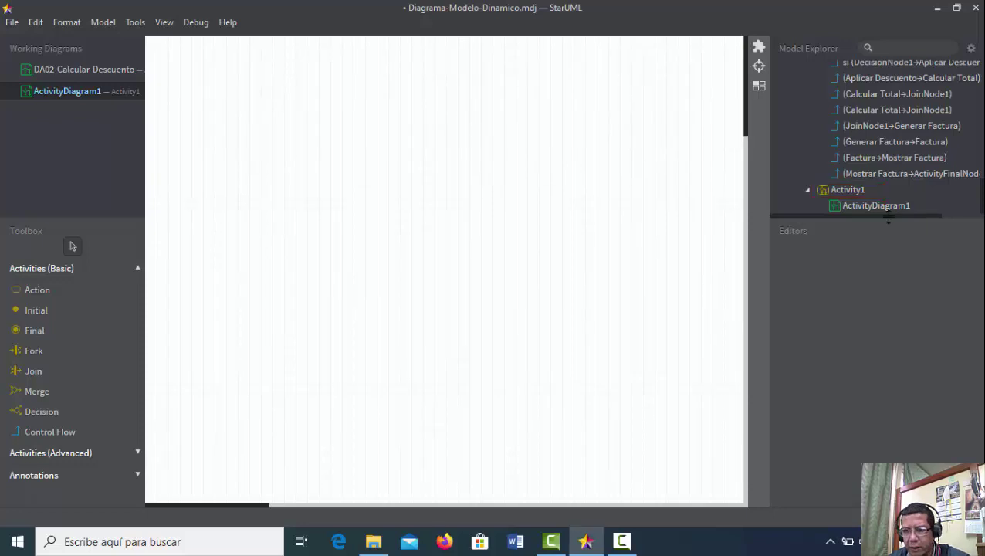
Rename the new activity Activity1 as D01-RegistrarUsuario.
click(855, 189)
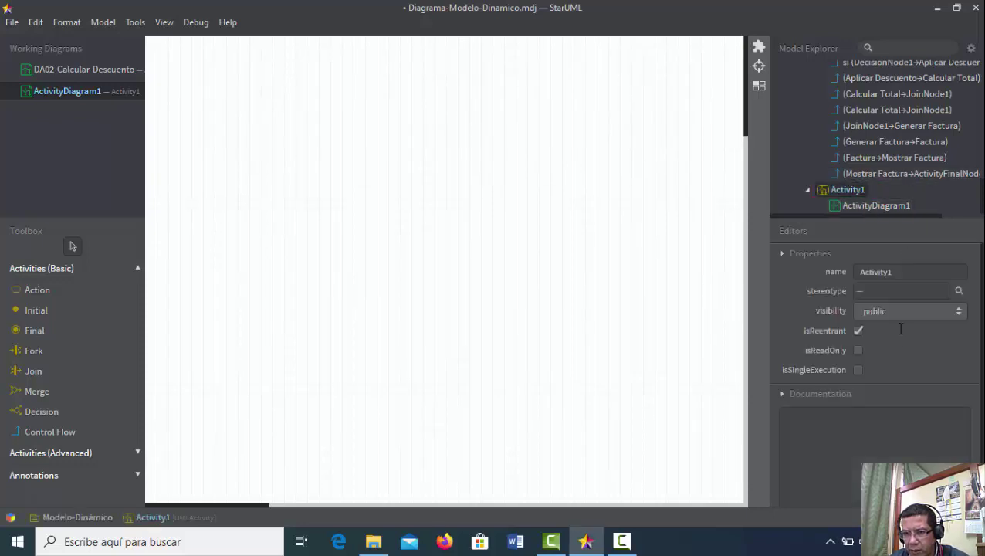
drag(903, 274, 843, 273)
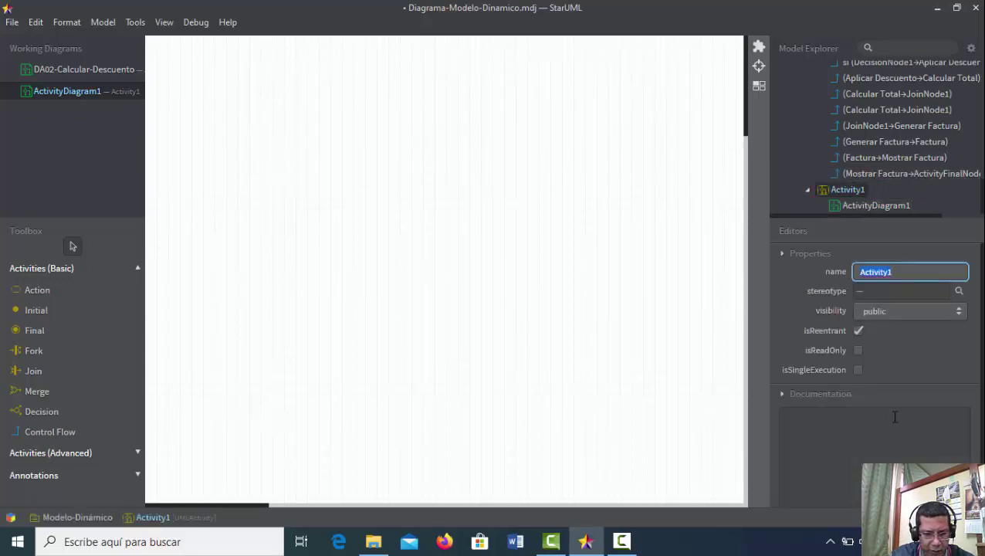
text(D01)
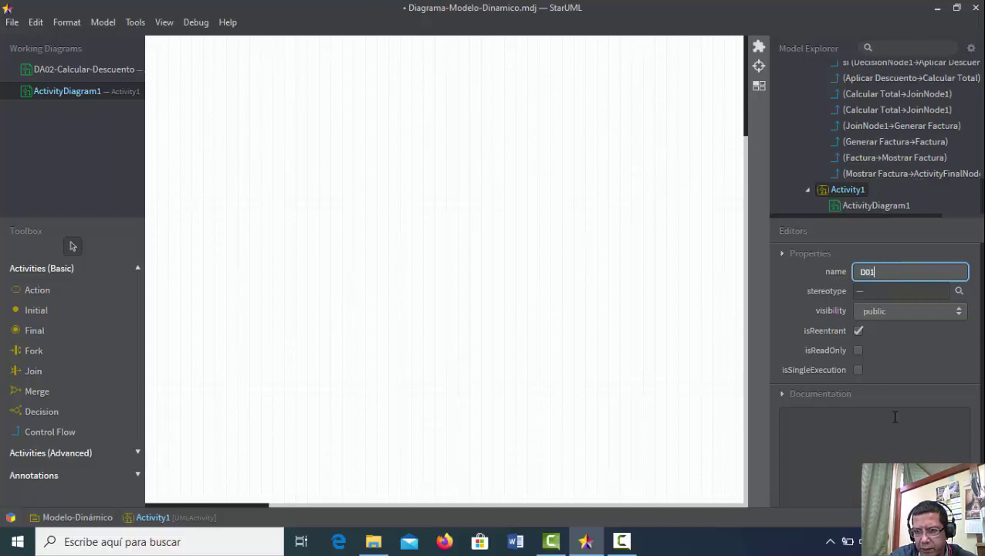
text(-Re)
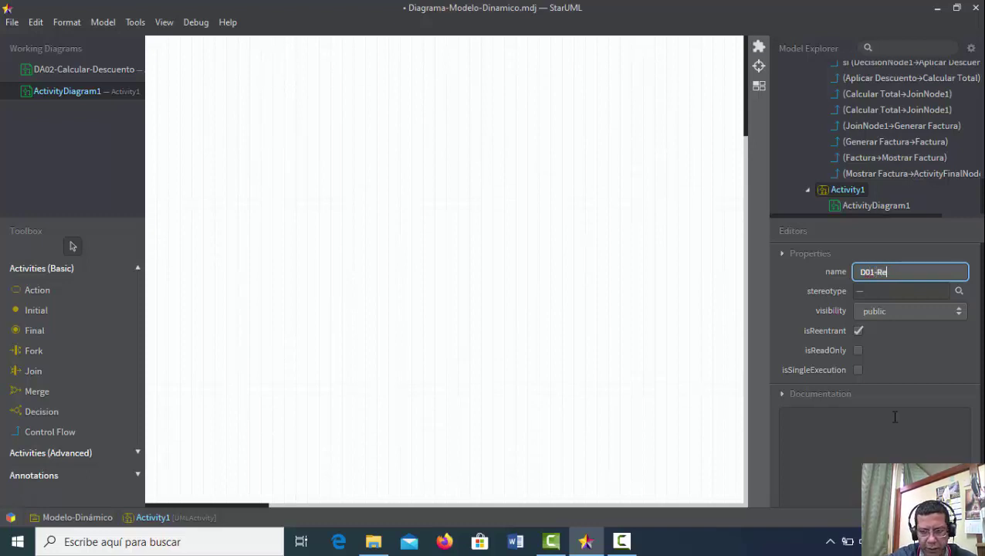
text(gistr)
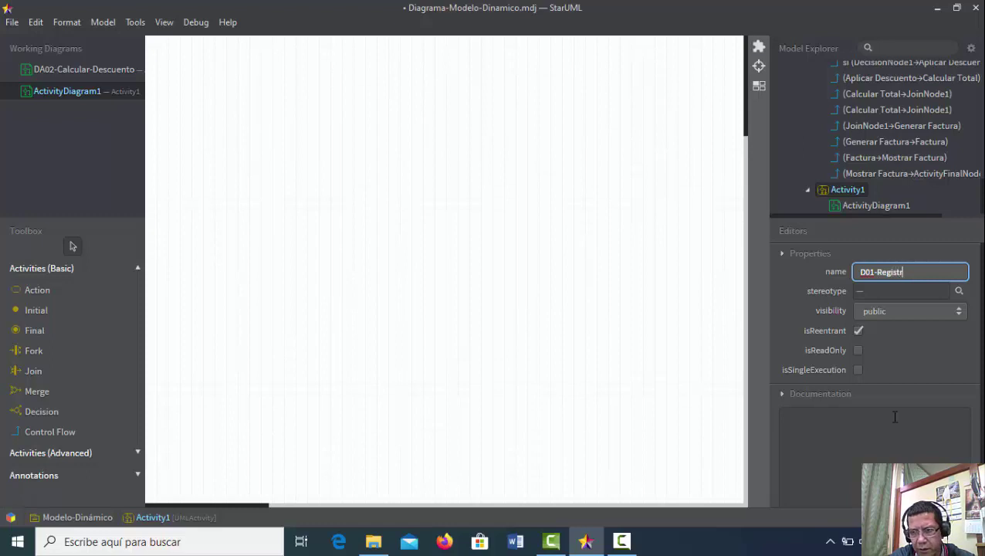
text(arUsuario)
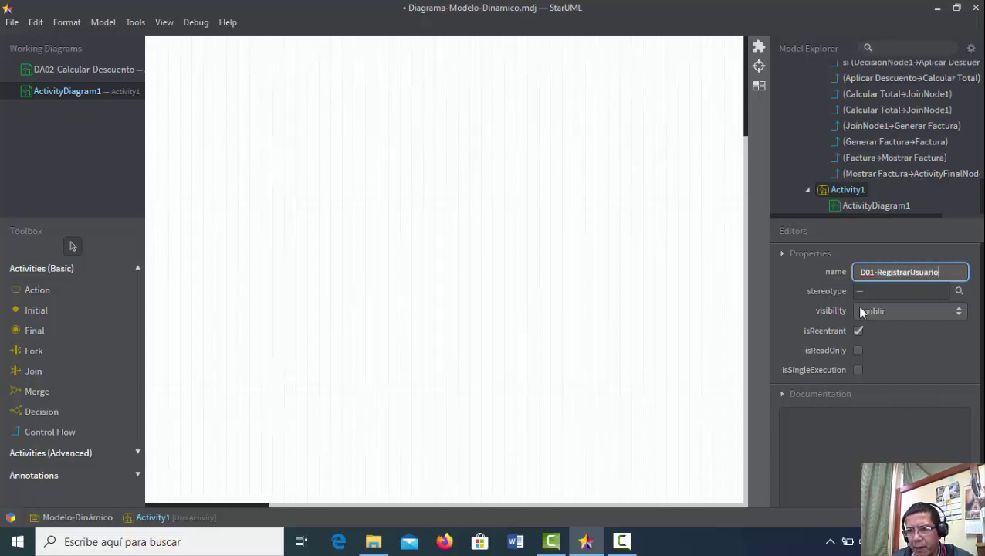
click(690, 254)
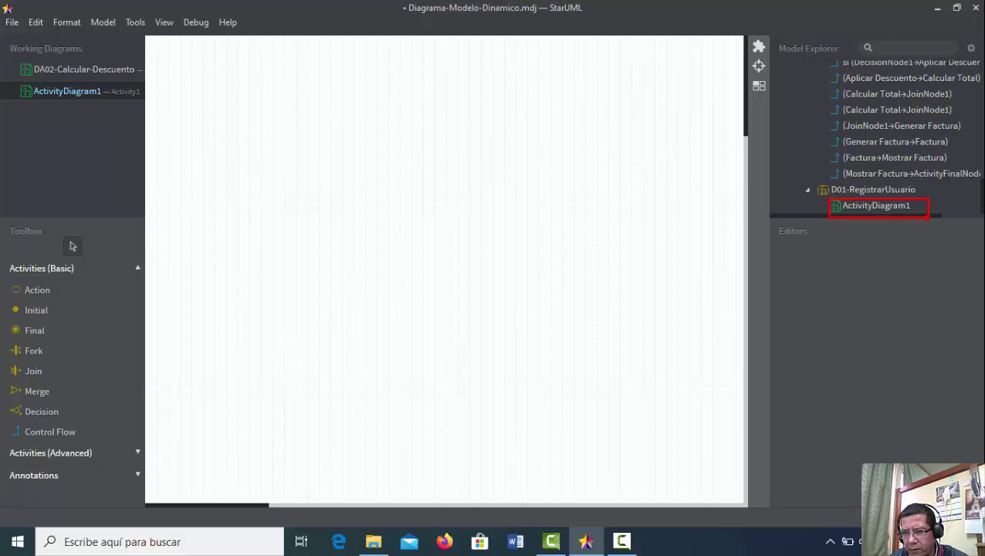
Rename the diagram under the D01-RegistrarUsuario activity as "DA01-Registrar Usuario".
click(891, 208)
click(925, 275)
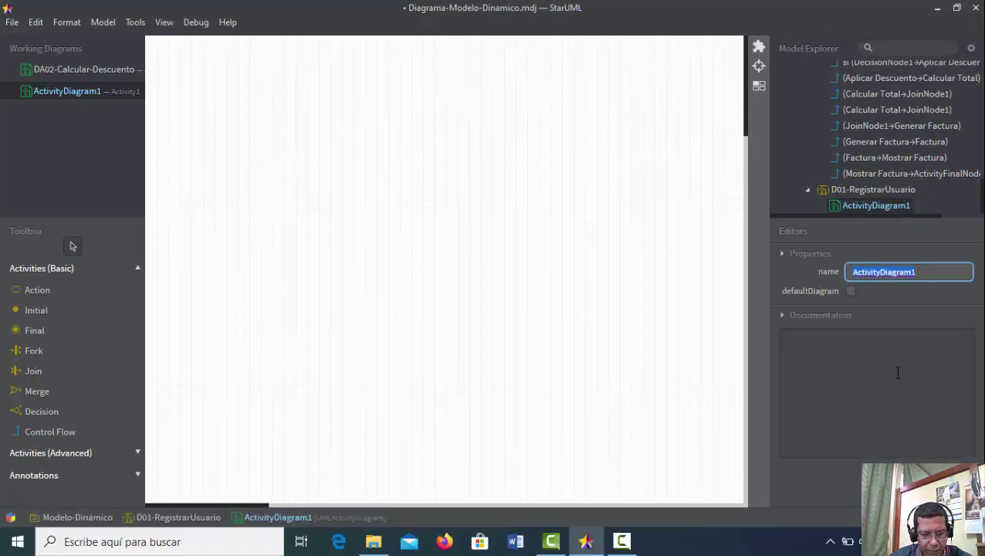
text(DA)
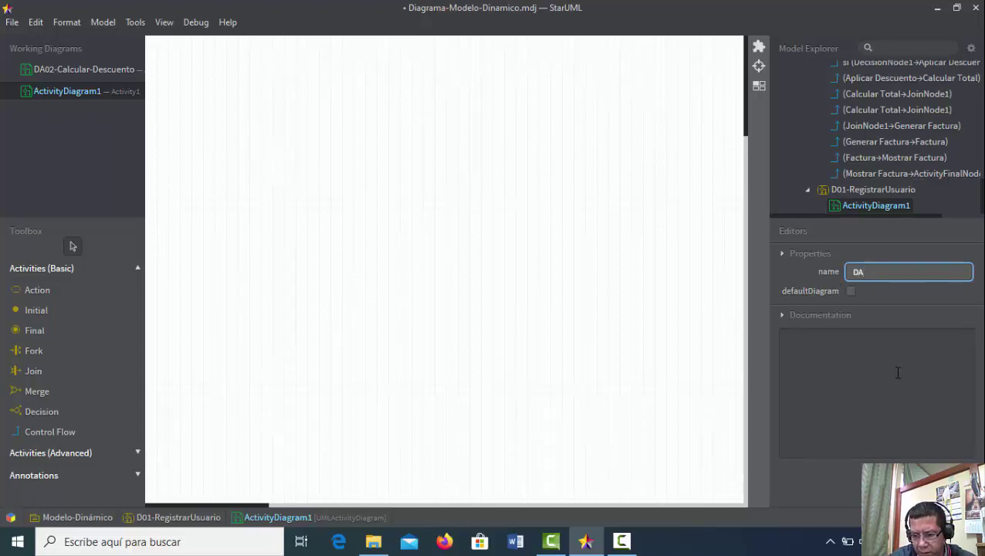
text(01)
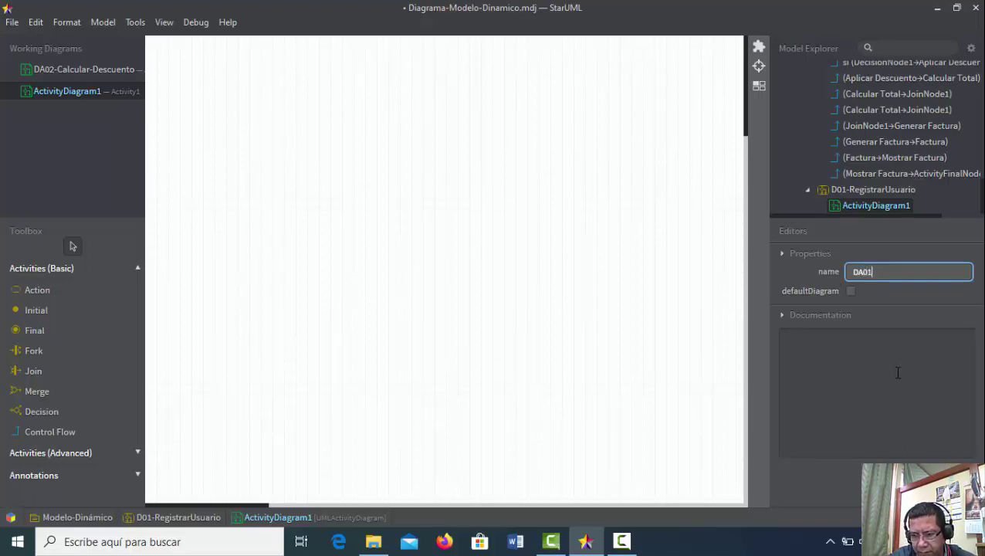
text(-)
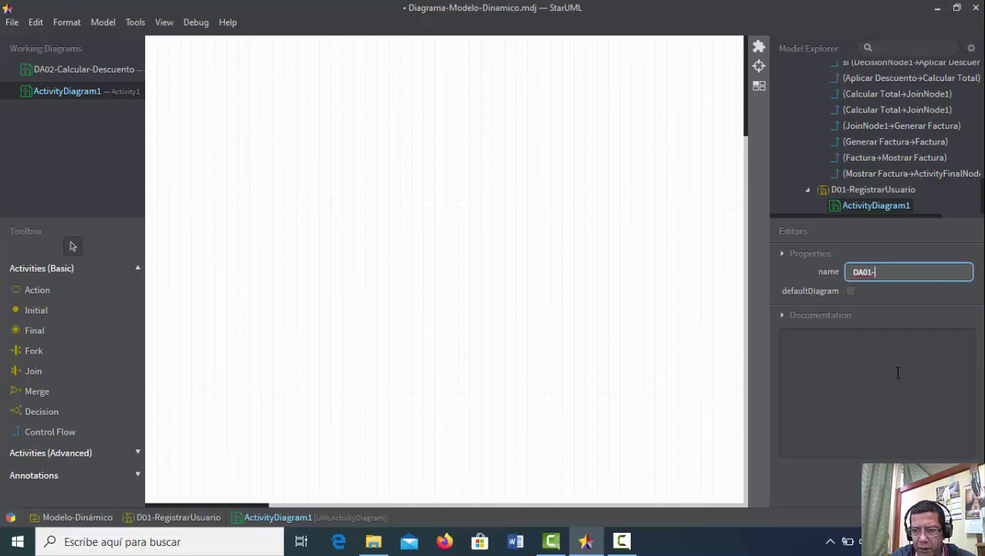
text(Registra)
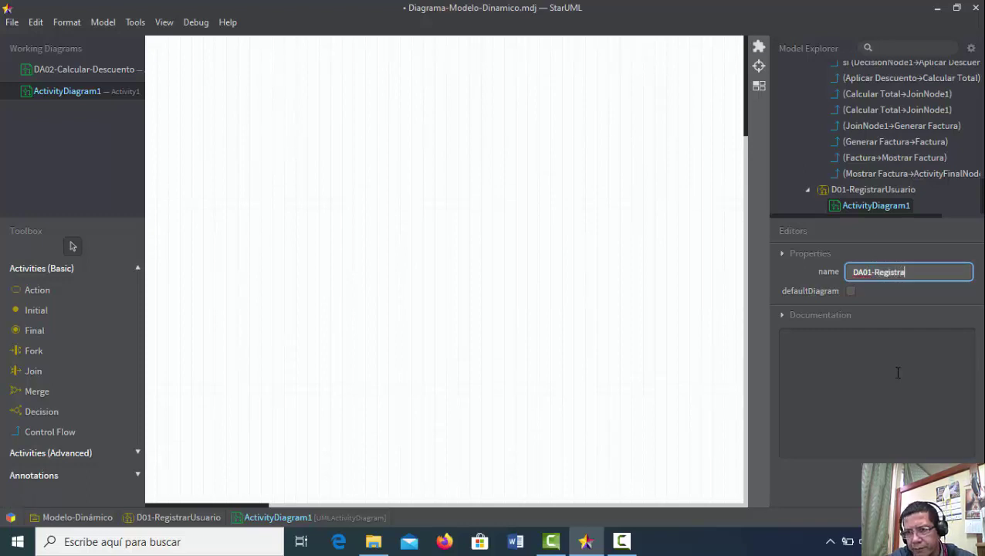
text(r Usuario)
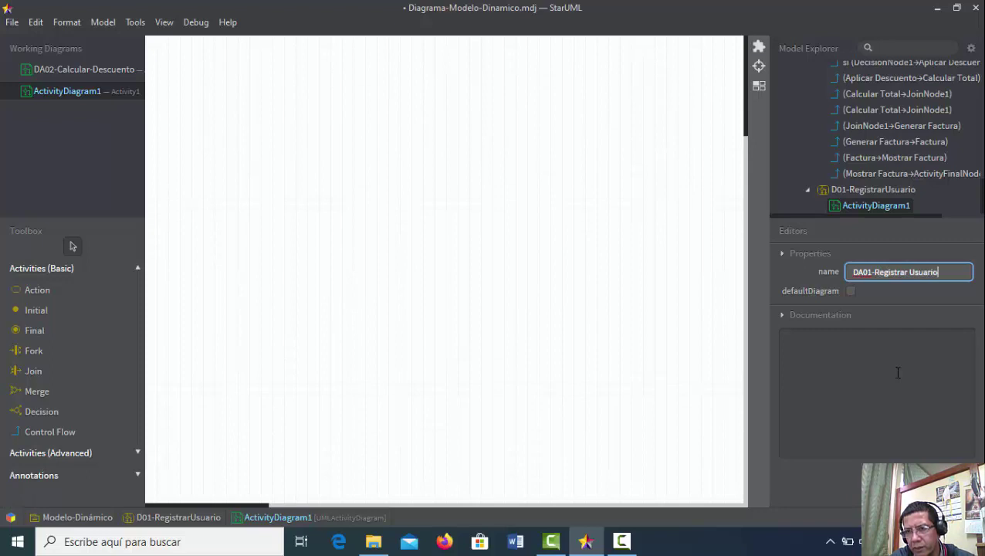
click(670, 330)
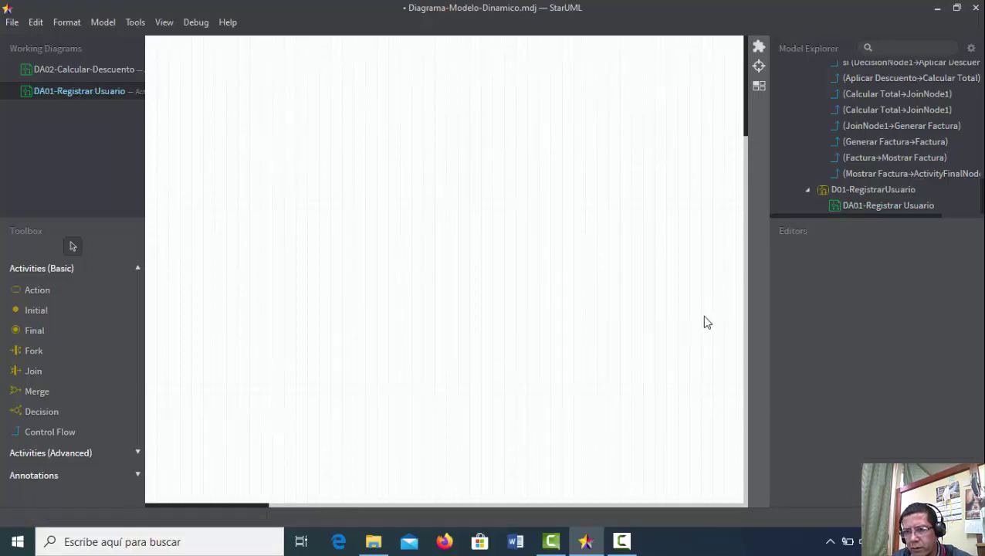
Open the Windows Magnifier and correct the parent activity's name to DA01-RegistrarUsuario.
click(859, 191)
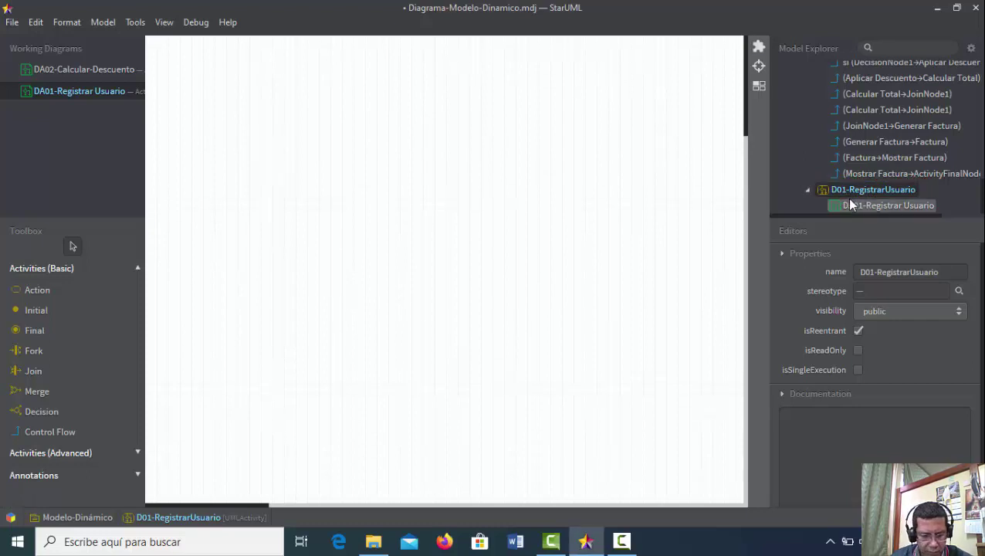
key(super+plus)
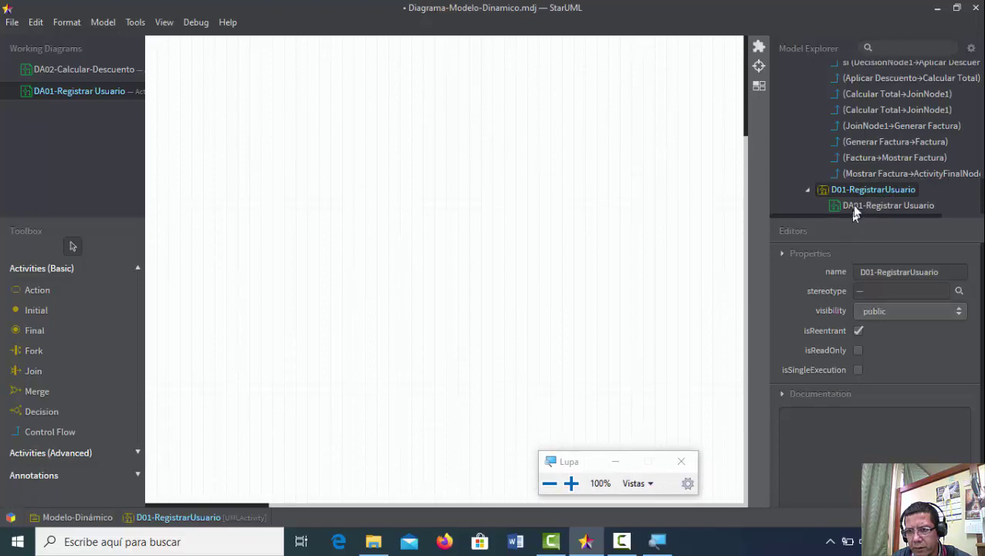
click(572, 483)
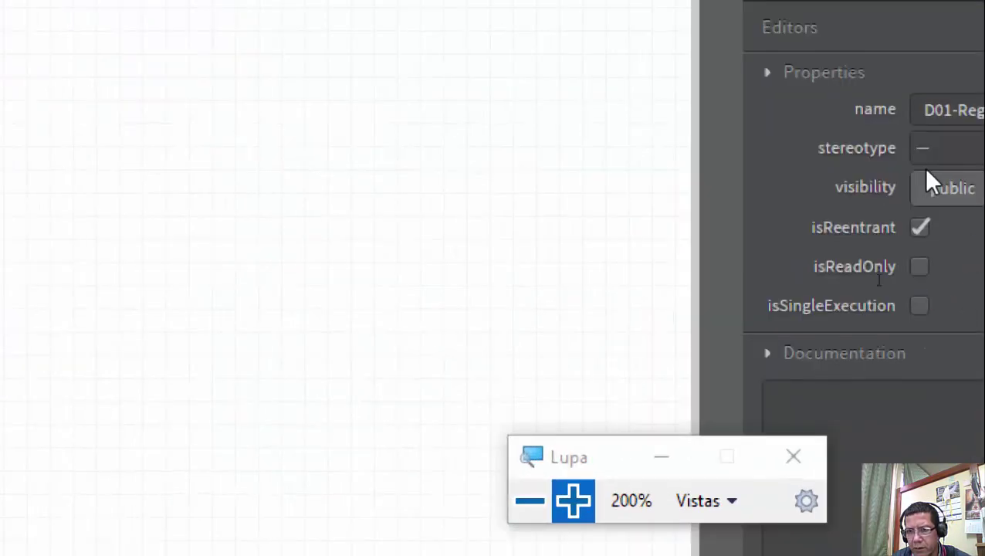
double_click(874, 261)
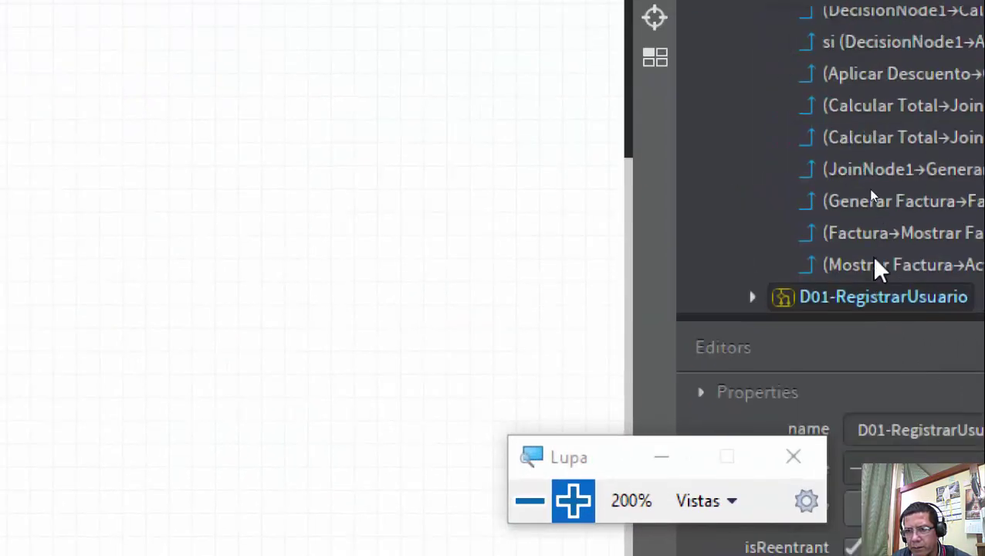
click(830, 391)
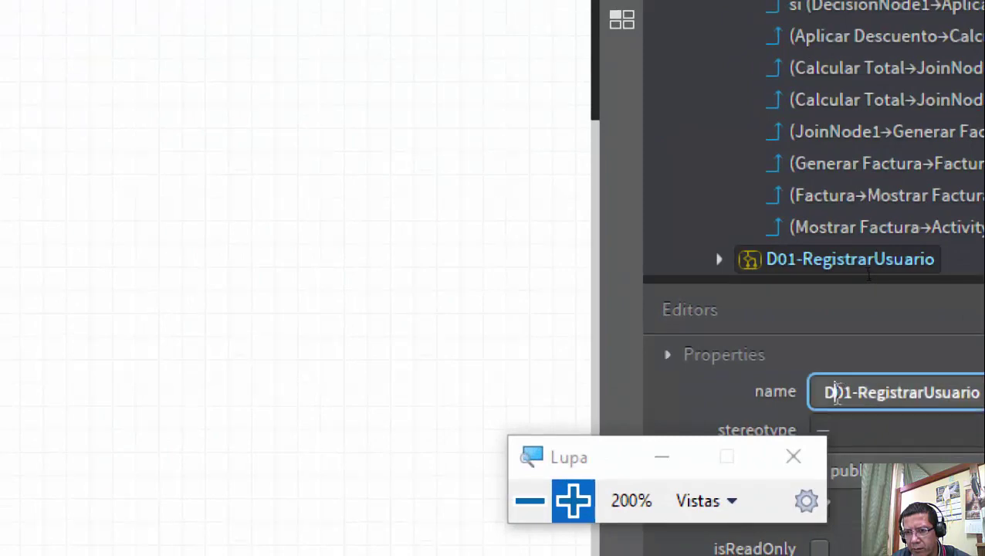
text(A)
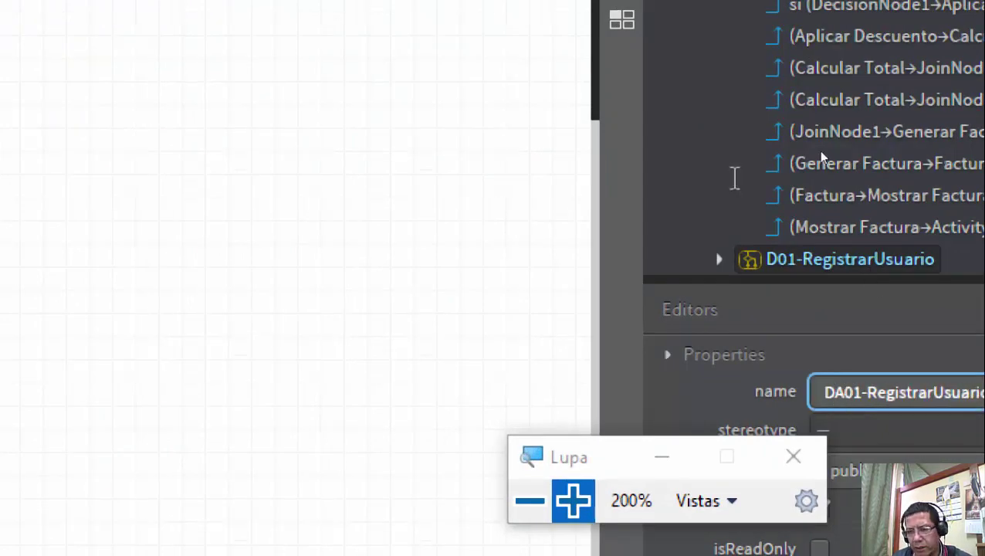
click(415, 270)
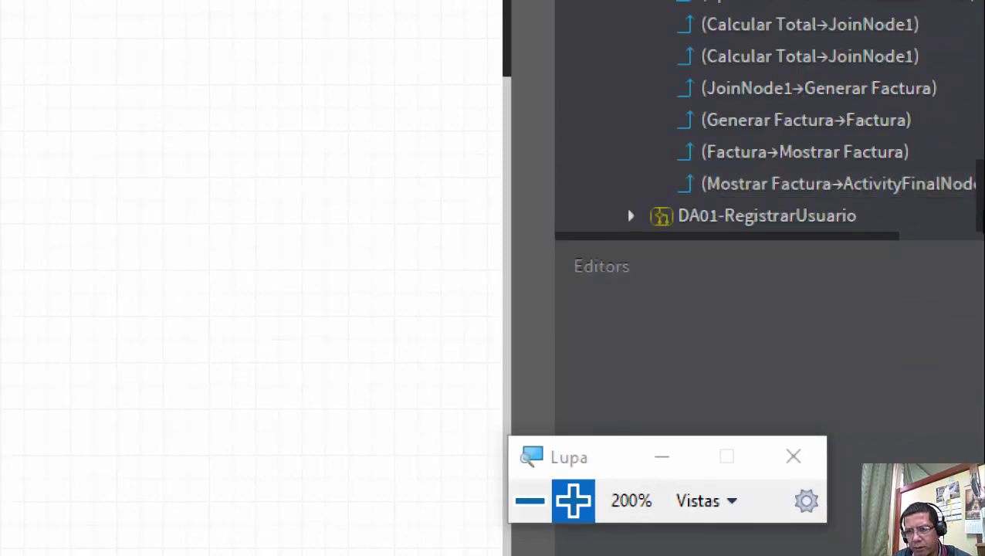
click(695, 219)
click(517, 509)
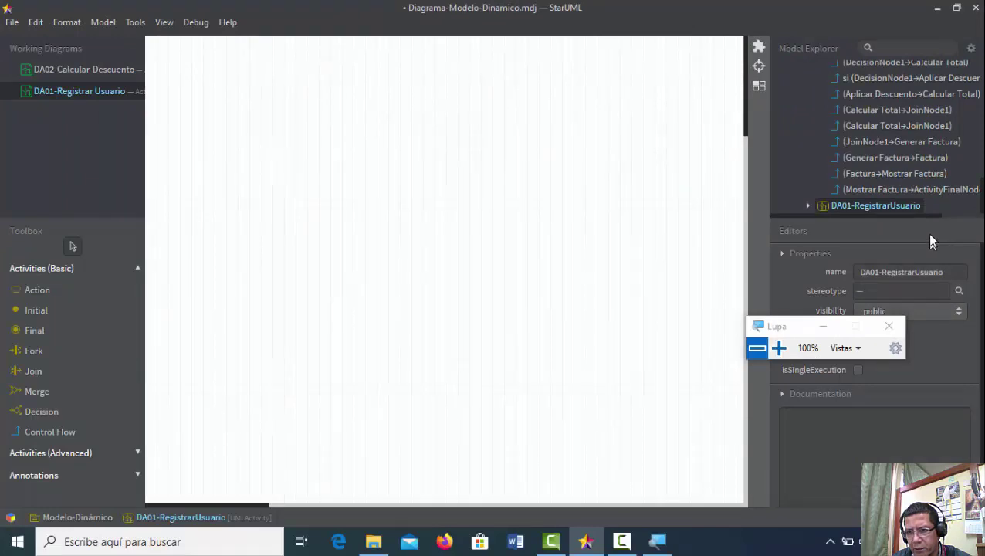
Expand the DA01-RegistrarUsuario activity, select its diagram, and inspect the workspace magnified at 200%.
click(807, 206)
click(857, 204)
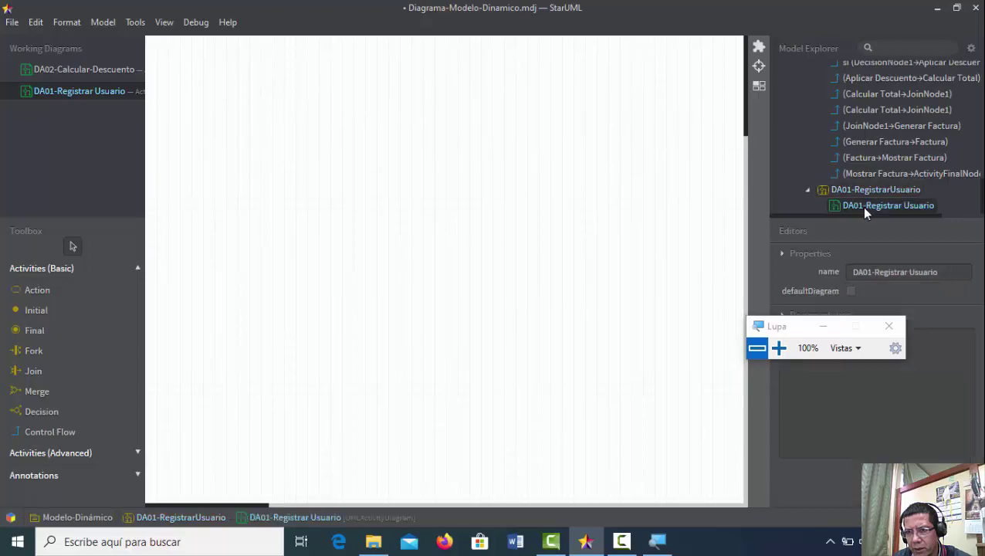
click(779, 348)
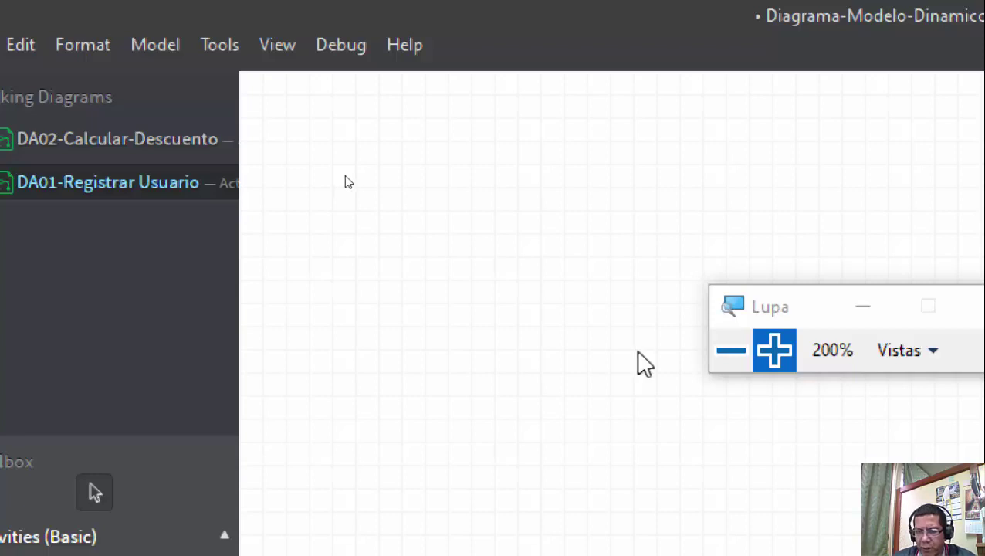
click(729, 355)
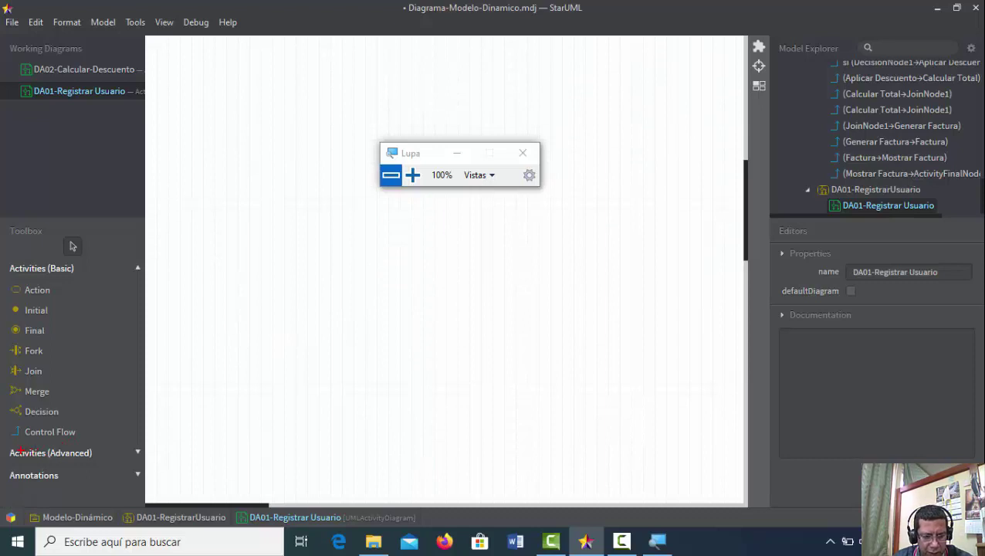
Expand the advanced activity tools in the toolbox and magnify the screen to 200%.
drag(7, 446, 588, 543)
key(Escape)
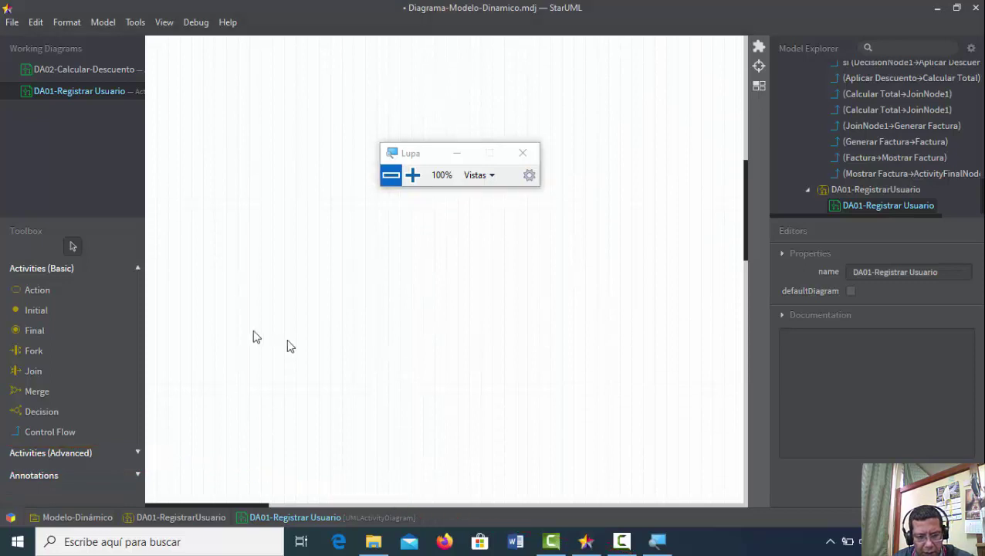
click(137, 453)
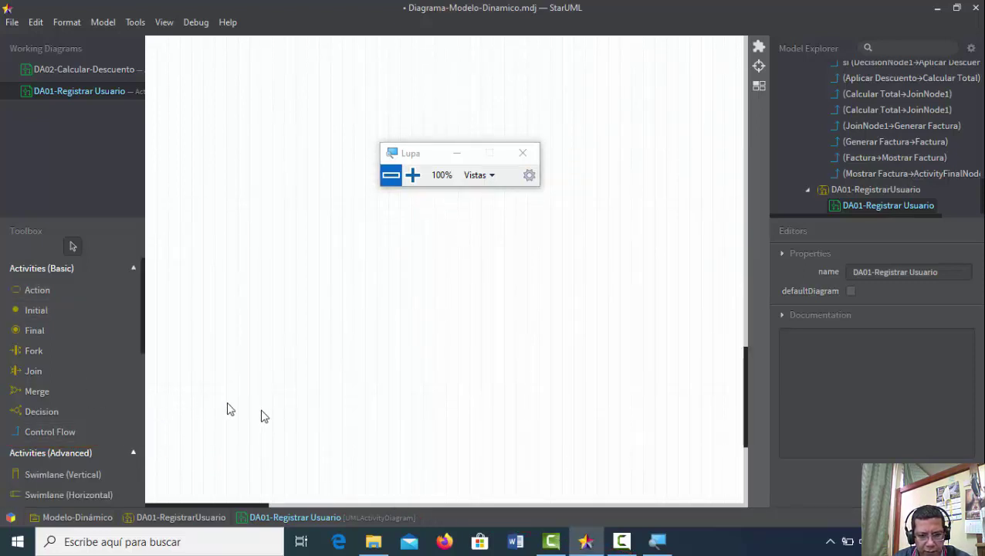
click(655, 541)
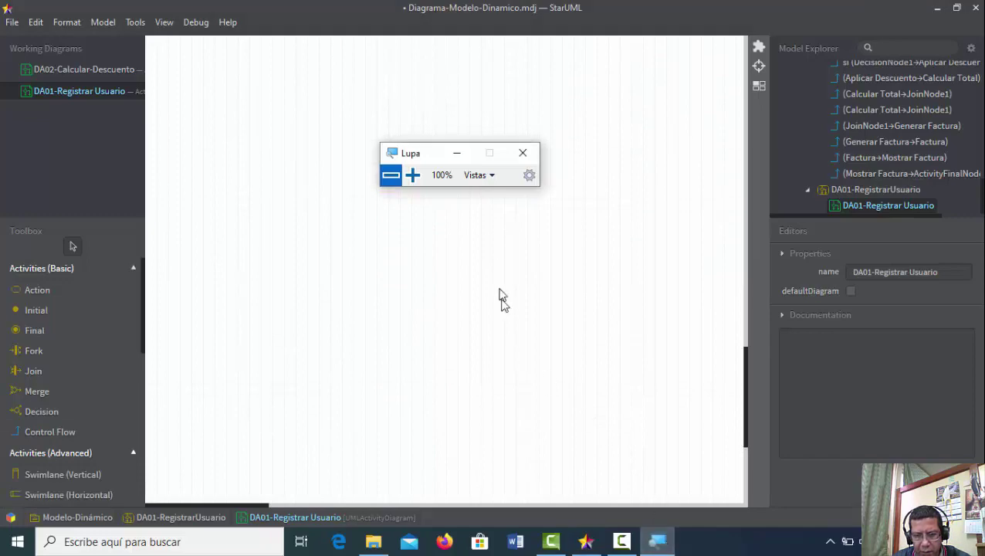
click(413, 182)
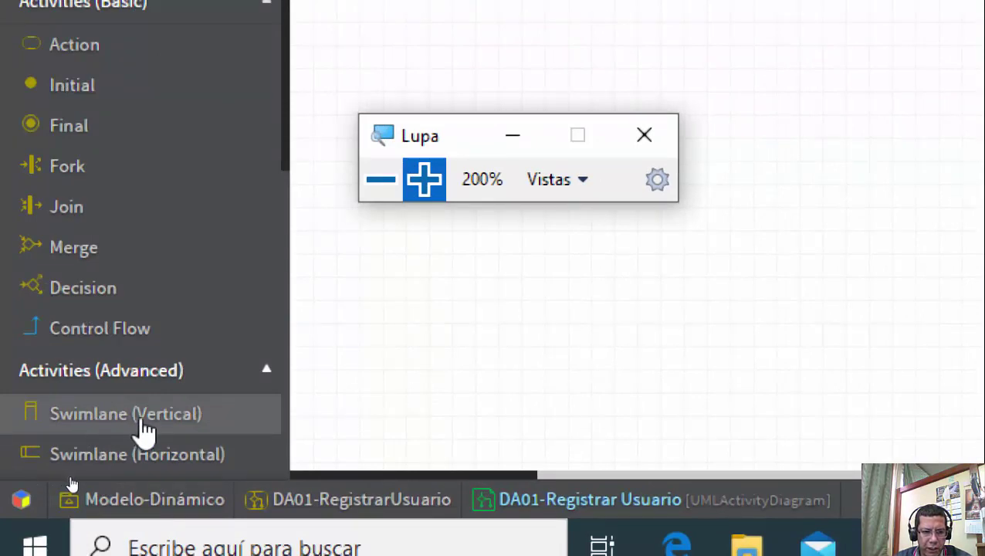
Draw a vertical swimlane on the diagram canvas and name it Administrar.
click(182, 426)
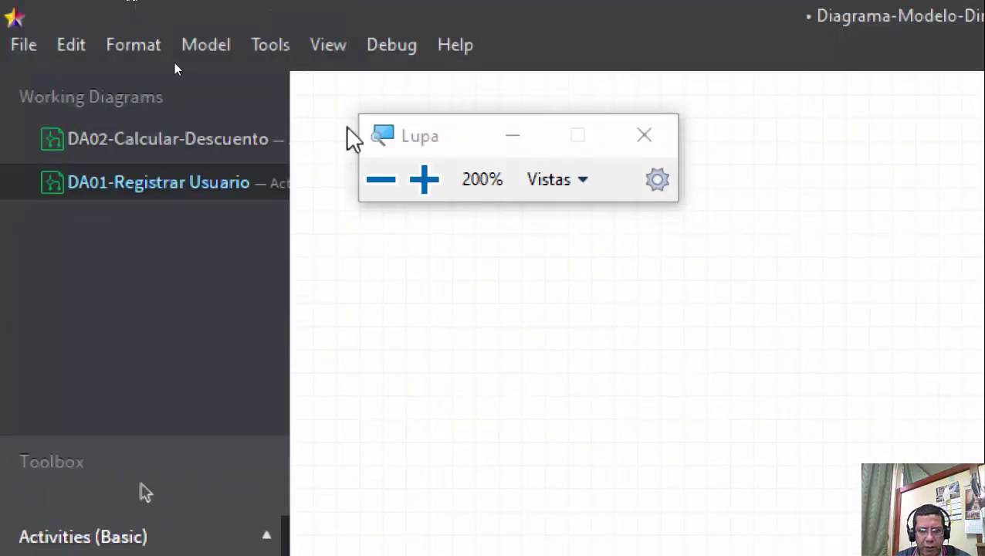
click(510, 135)
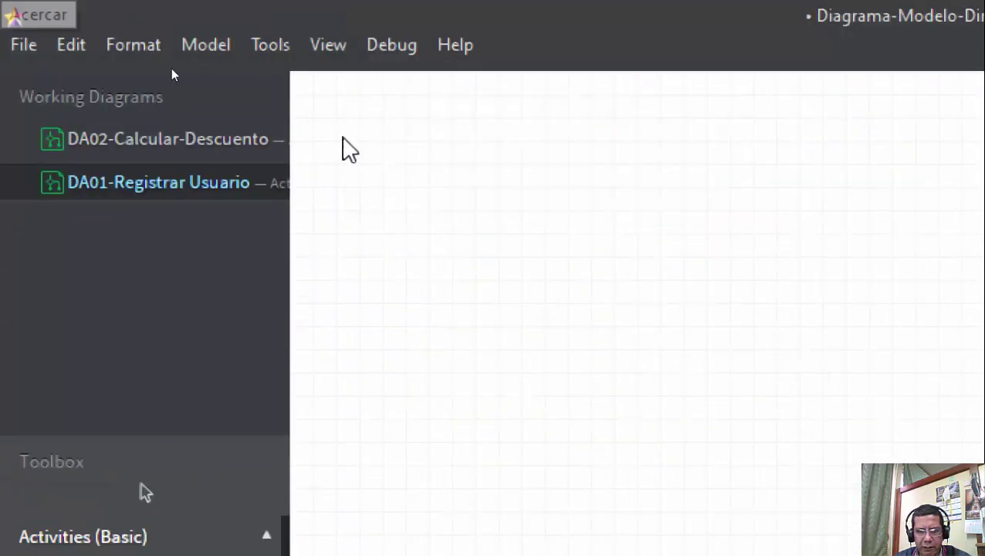
drag(337, 142, 747, 517)
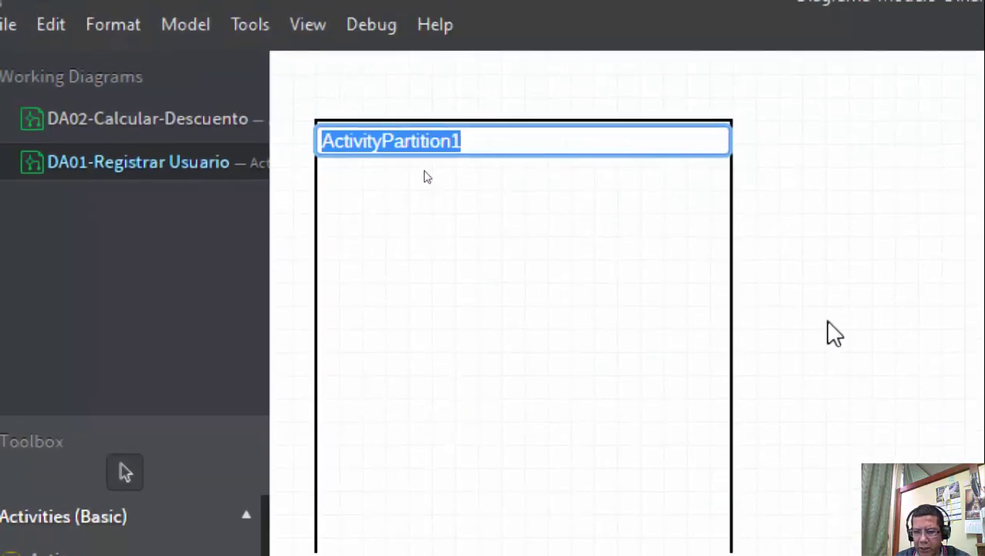
text(Ad)
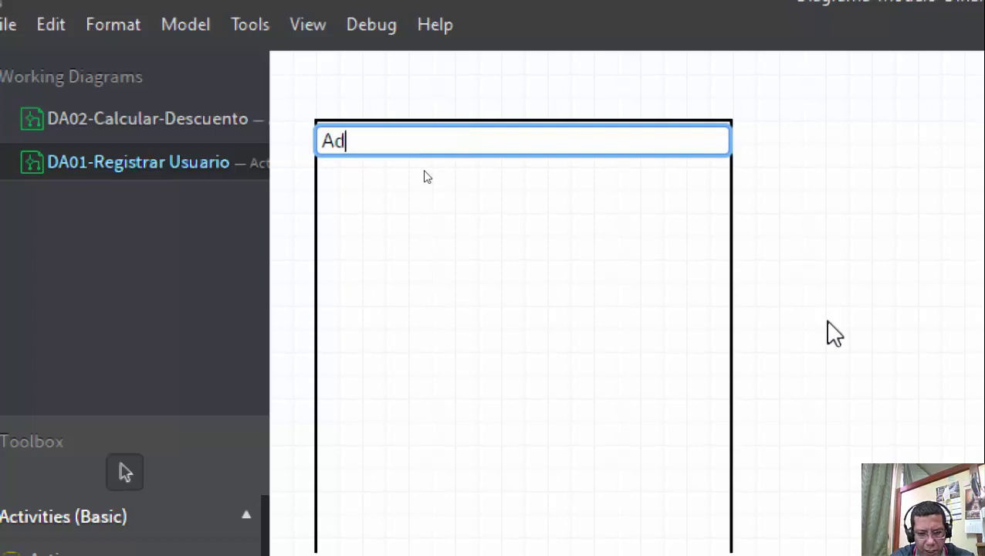
text(mi)
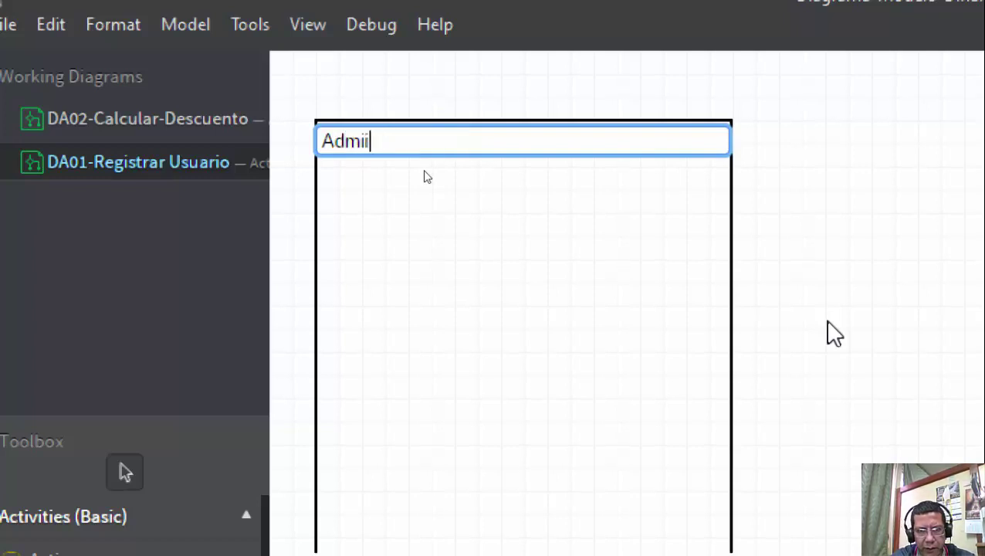
text(nistrar)
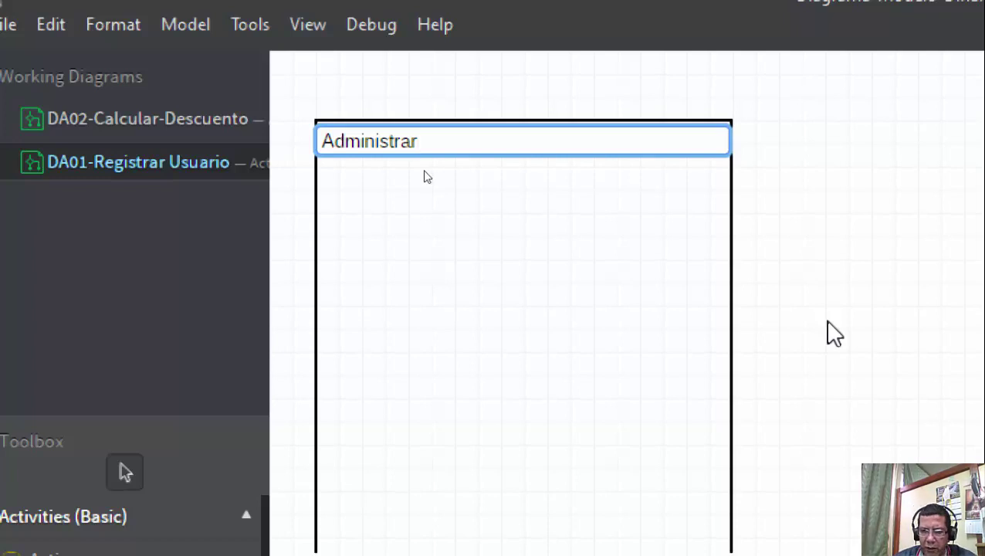
key(Return)
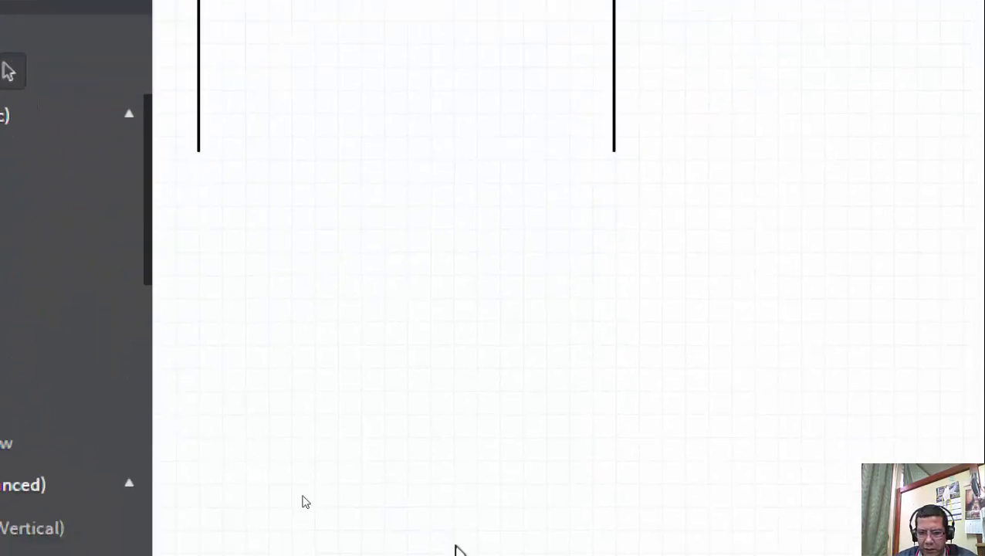
Return the magnification to 100% and try to lengthen the Administrar swimlane from its lower edge.
click(886, 544)
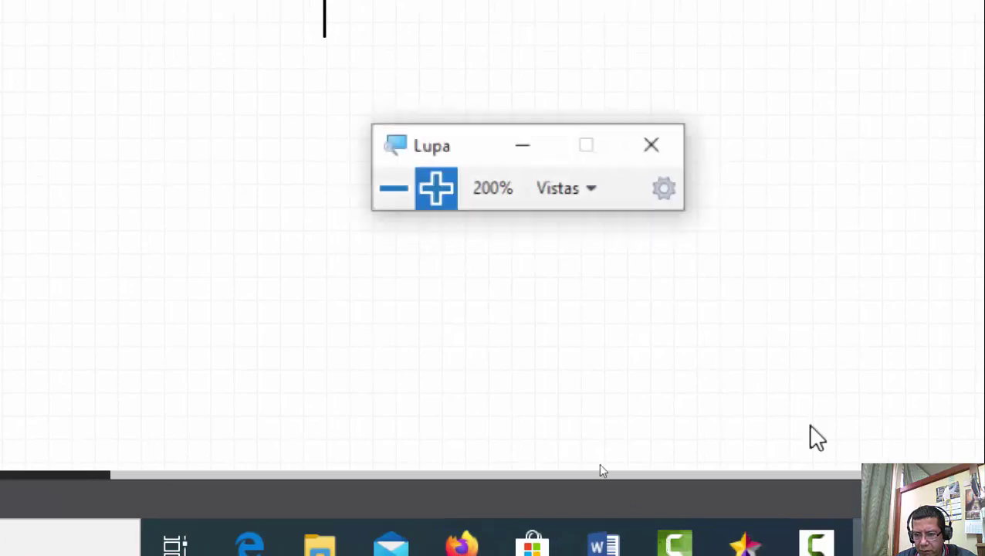
click(394, 187)
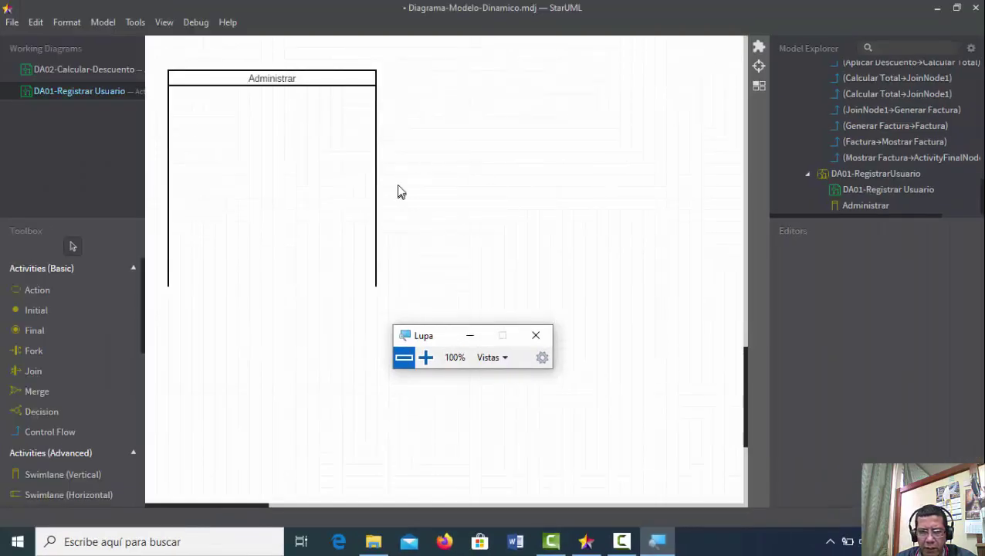
click(308, 285)
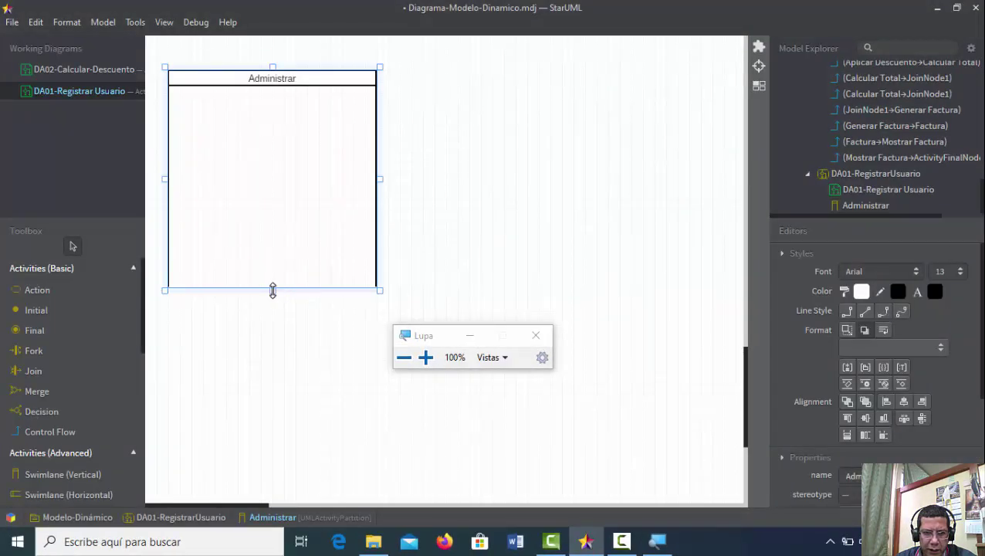
drag(272, 290, 460, 241)
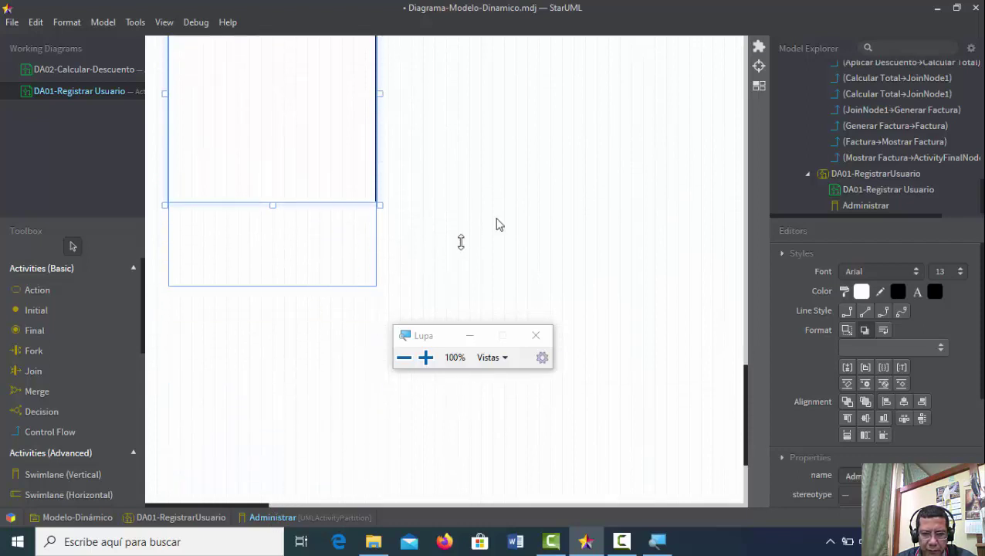
scroll(510, 221, up, 20)
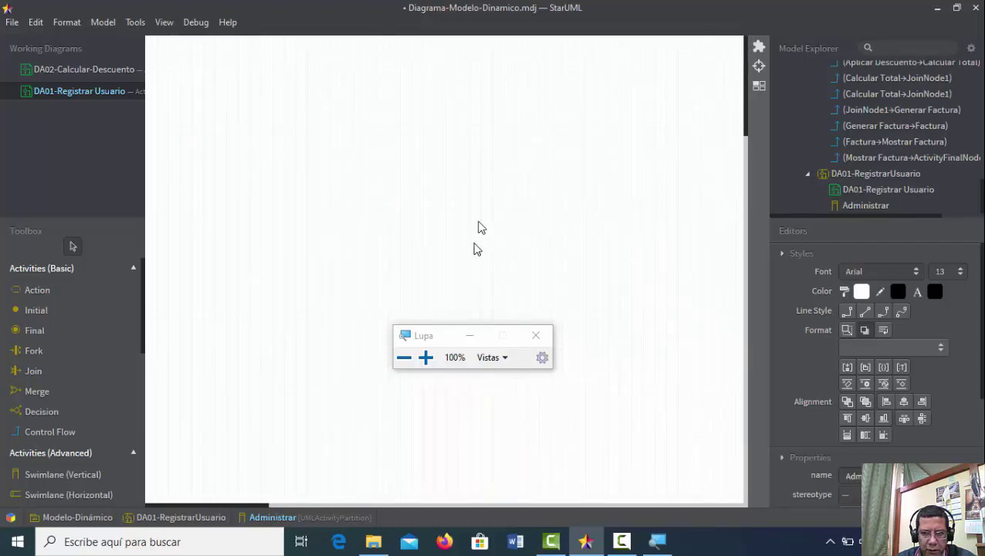
scroll(270, 309, down, 20)
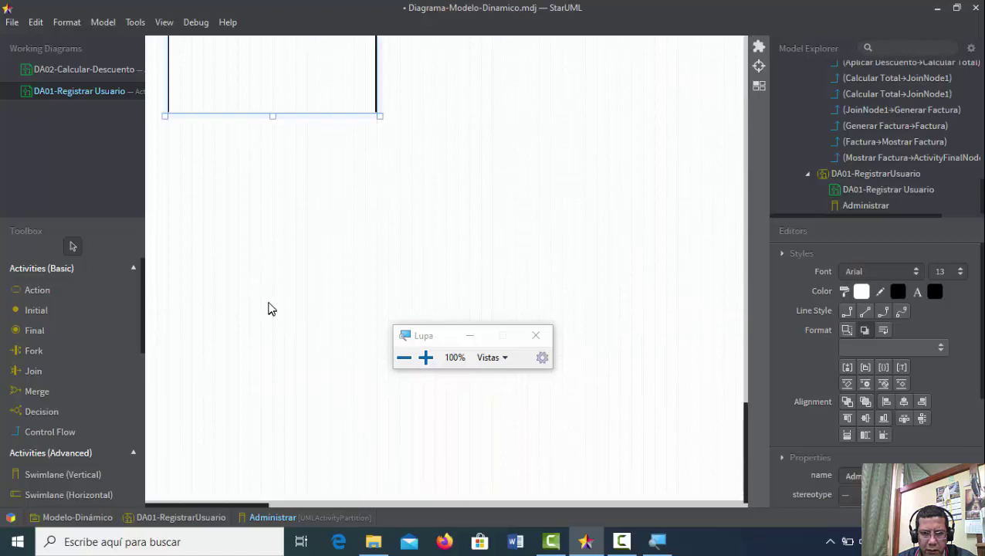
scroll(272, 301, up, 10)
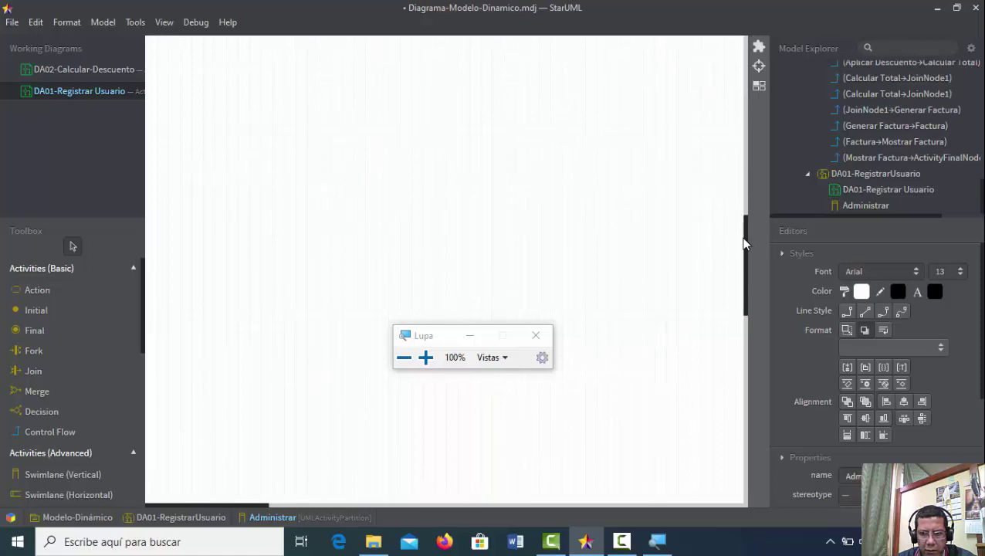
Undo the recent edits back past the Administrar swimlane's creation and the activity's rename.
mouse_move(740, 199)
mouse_down()
mouse_move(746, 229)
mouse_move(725, 29)
mouse_up()
click(498, 112)
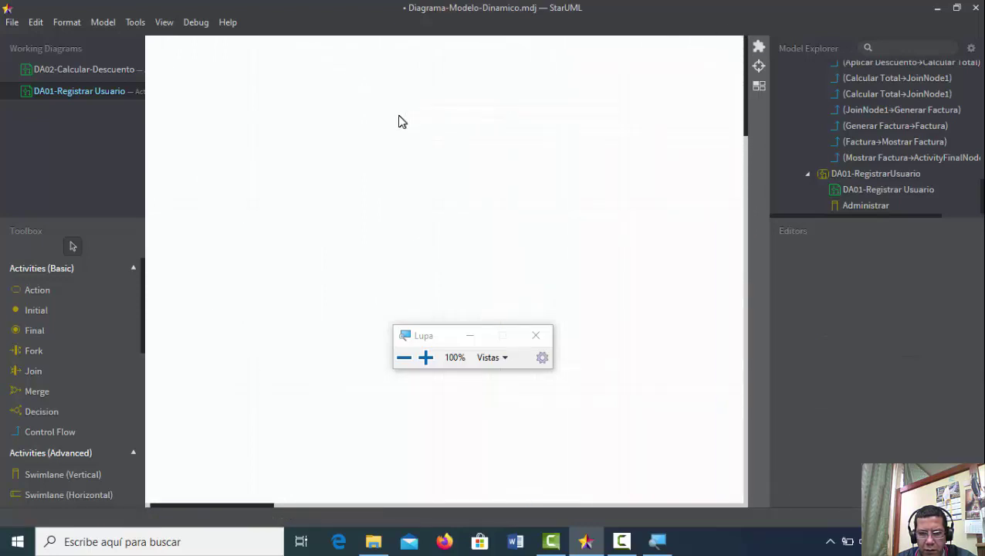
key(ctrl+z)
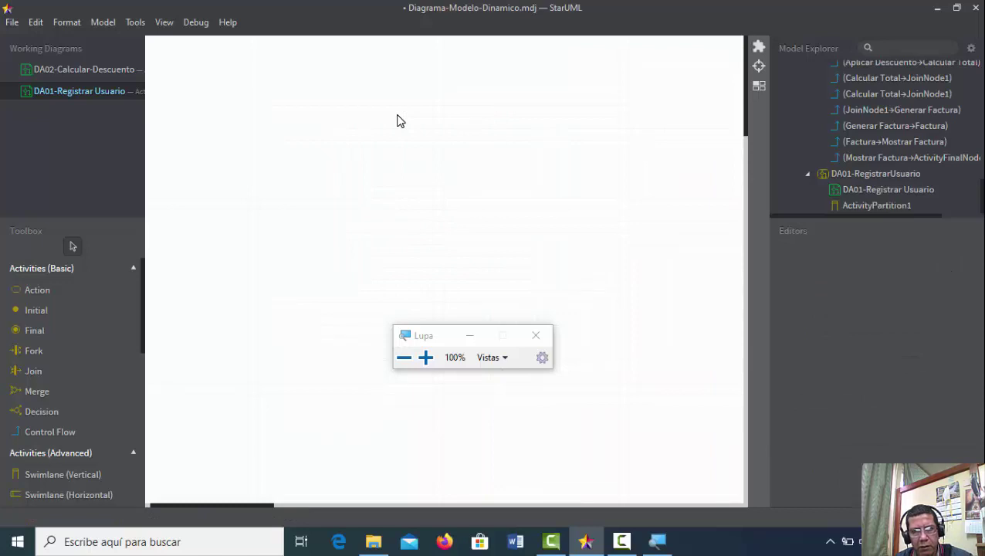
key(ctrl+z)
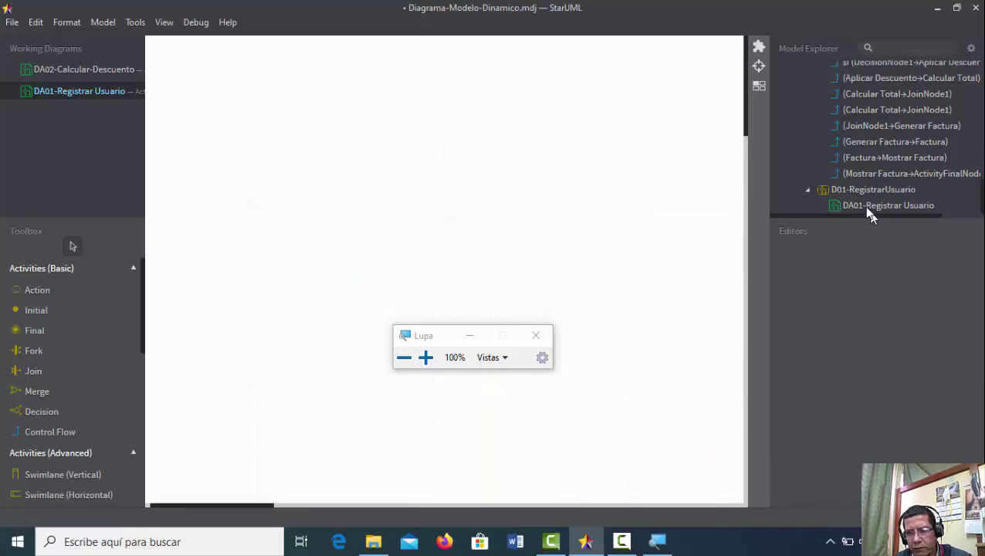
Rename the D01-RegistrarUsuario activity as DA01-RegistrarUsuario.
click(842, 192)
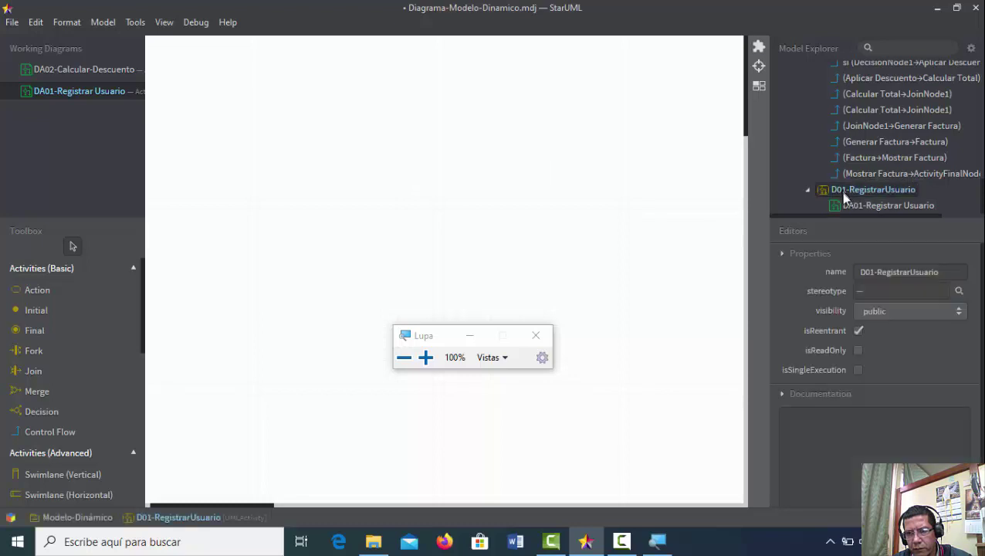
click(871, 272)
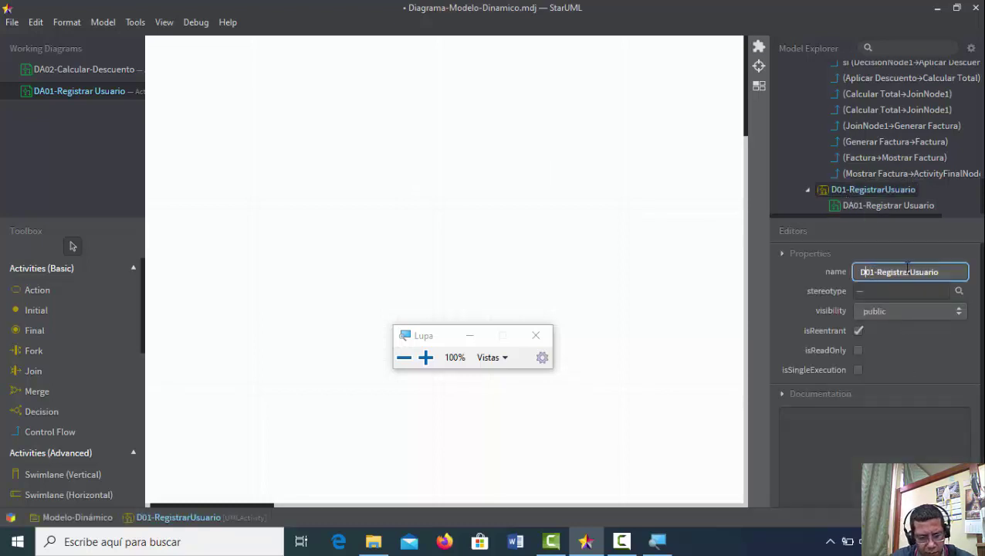
text(A)
click(554, 154)
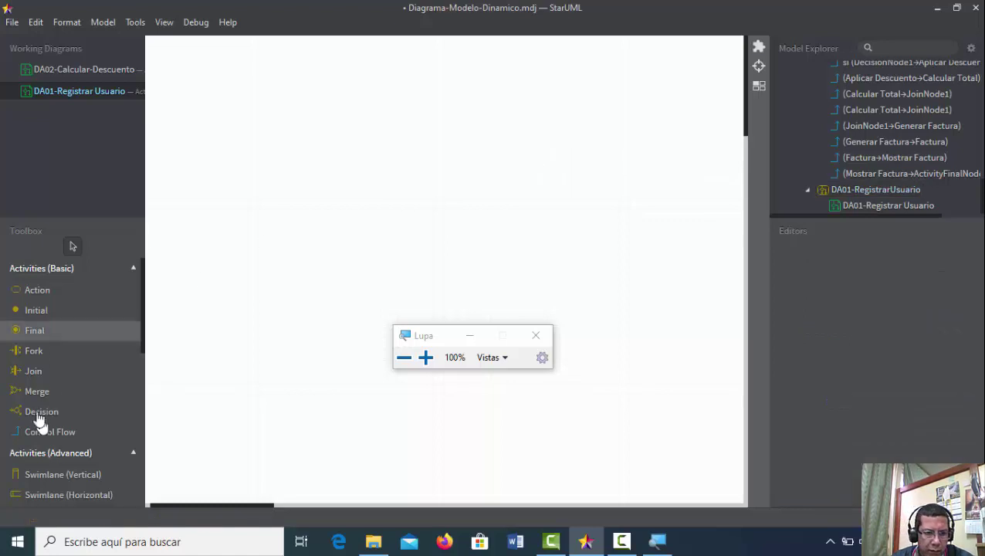
Draw a tall vertical swimlane from the upper corner of the canvas and name it Administrador.
click(62, 474)
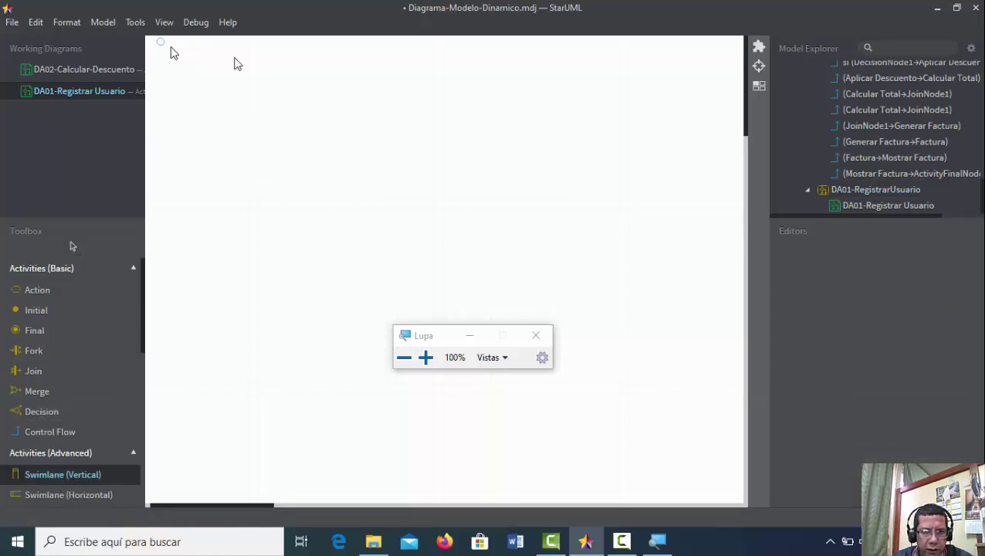
drag(172, 49, 374, 432)
text(A)
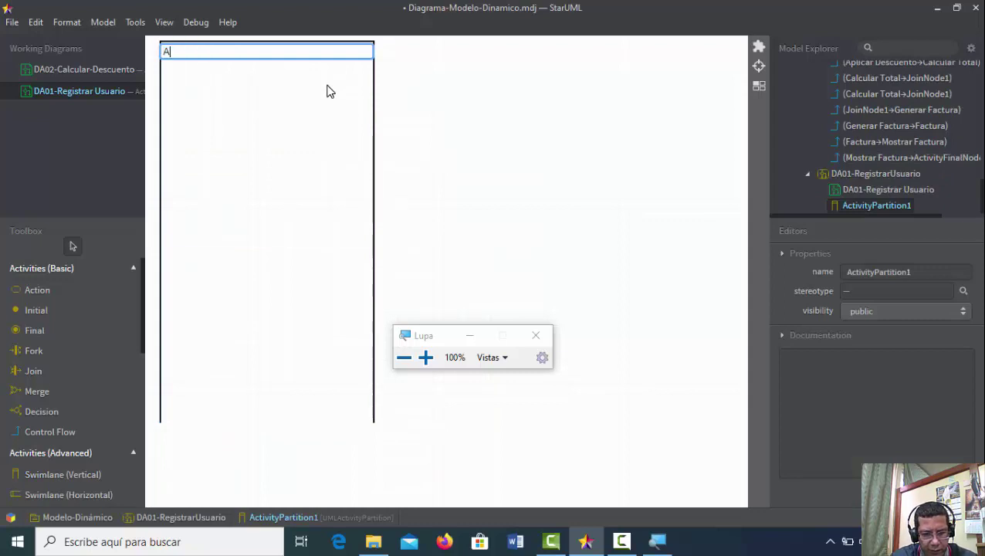
text(dministrador)
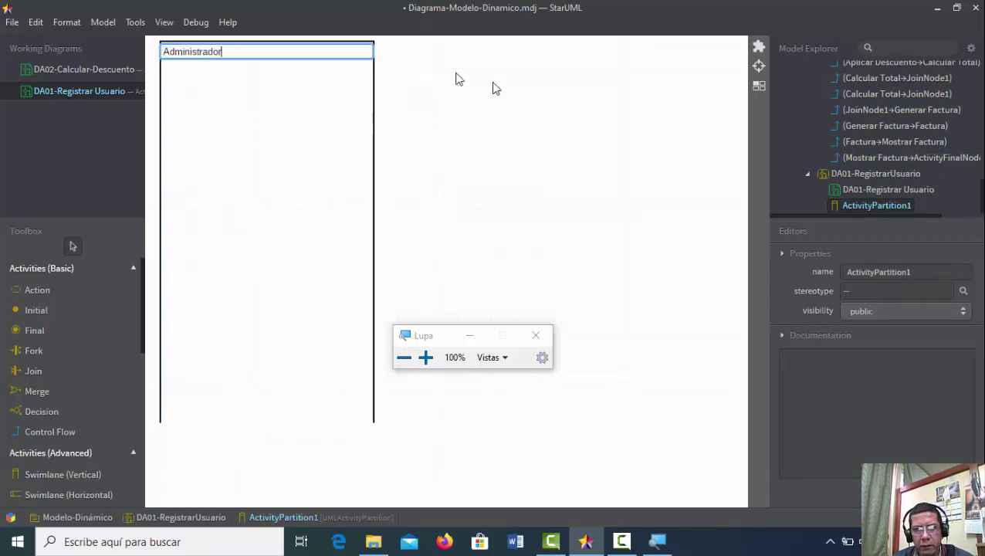
key(Return)
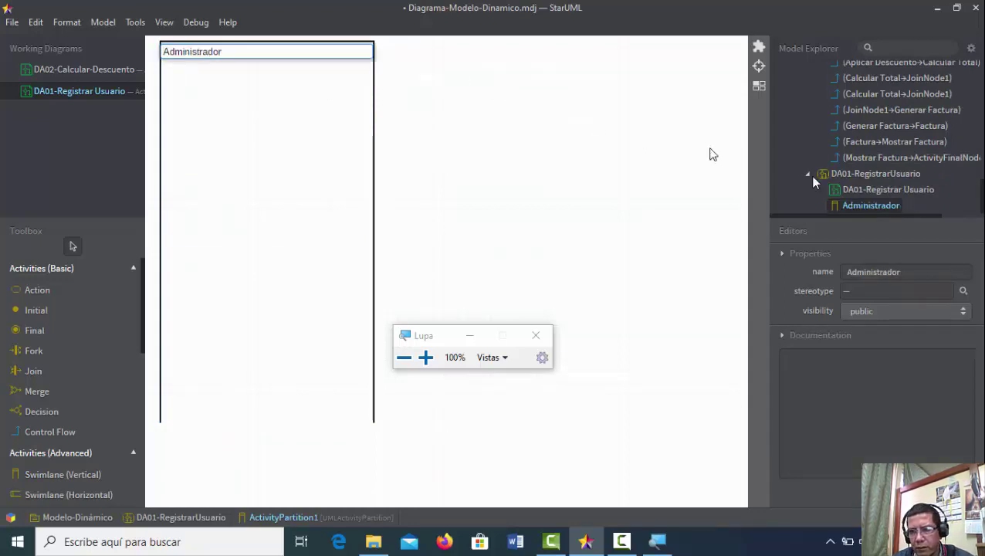
click(707, 154)
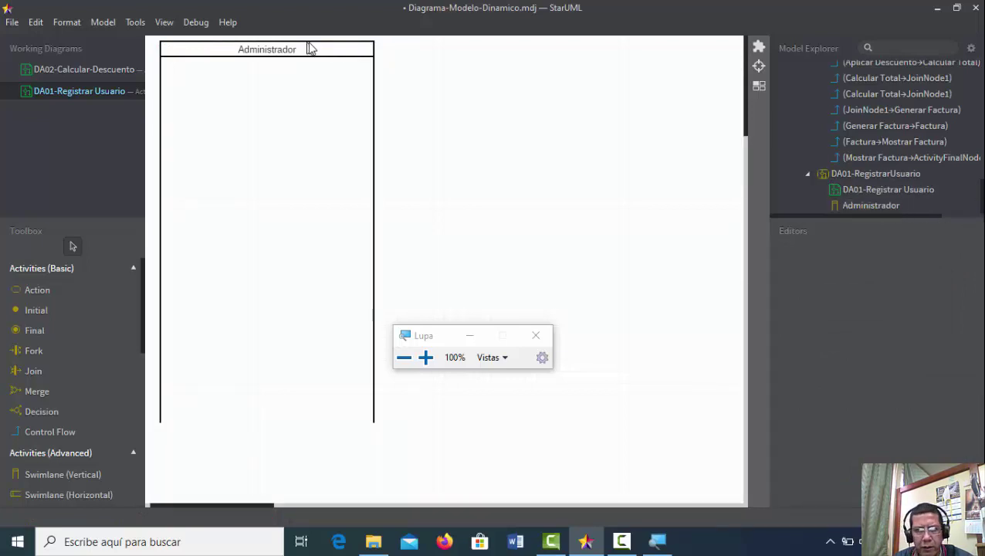
Add a second vertical swimlane directly beside Administrador and name it Sistema.
click(44, 475)
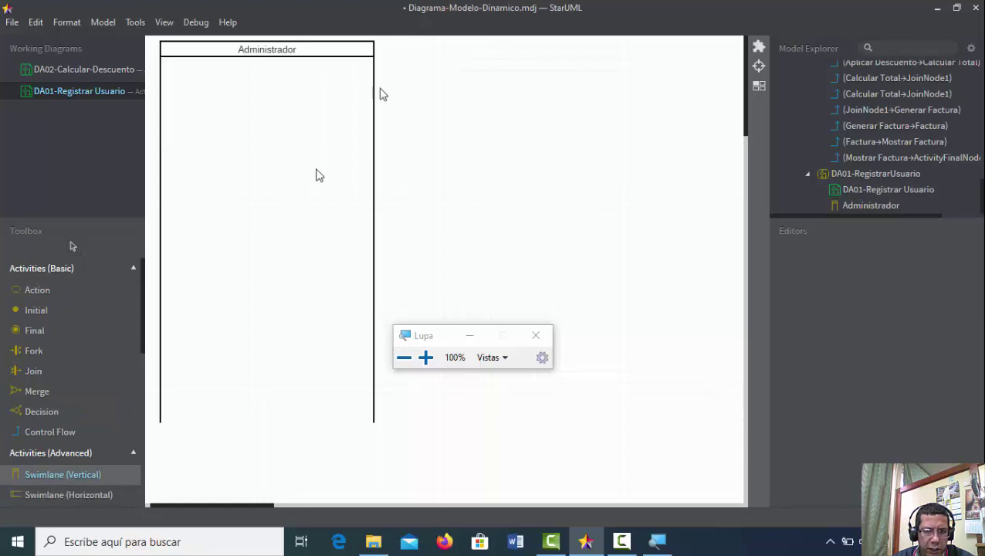
drag(374, 43, 571, 410)
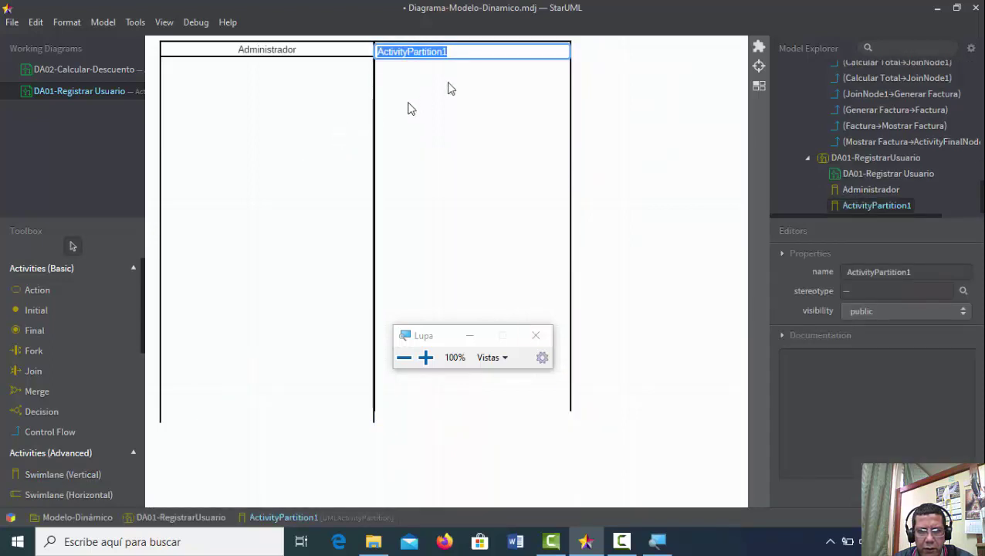
text(Sistema)
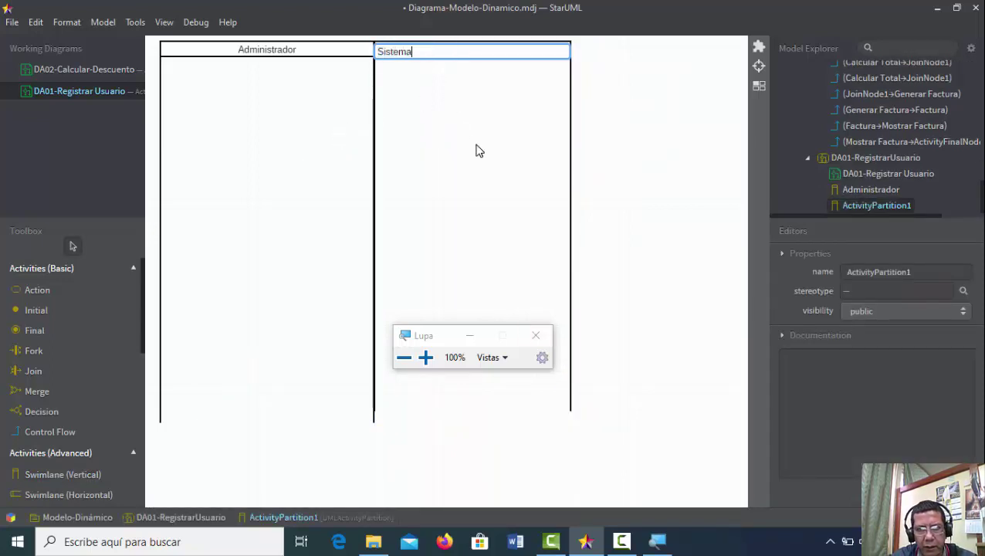
key(Return)
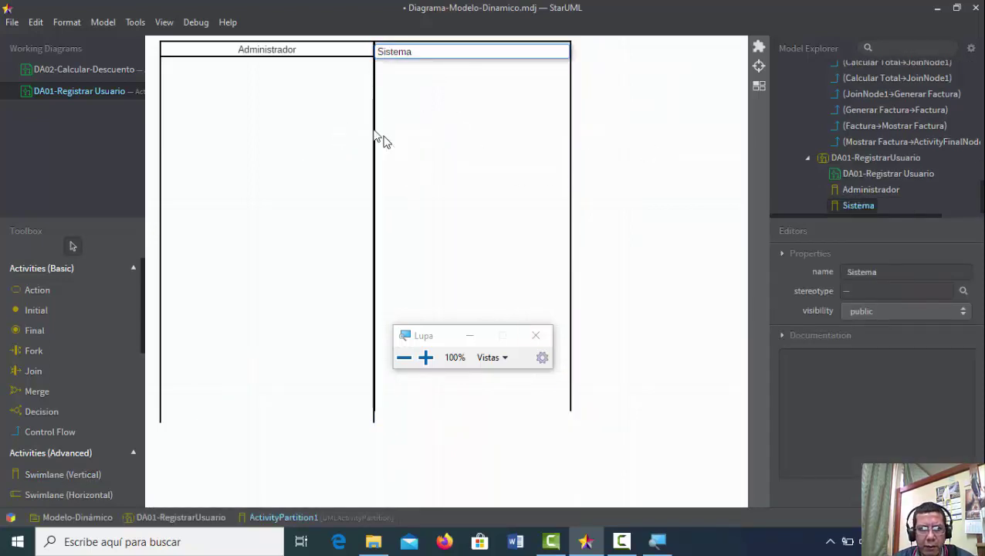
Move the Administrador and Sistema swimlanes down to line up their headers, leaving a small gap between them.
drag(306, 147, 338, 153)
drag(452, 152, 454, 167)
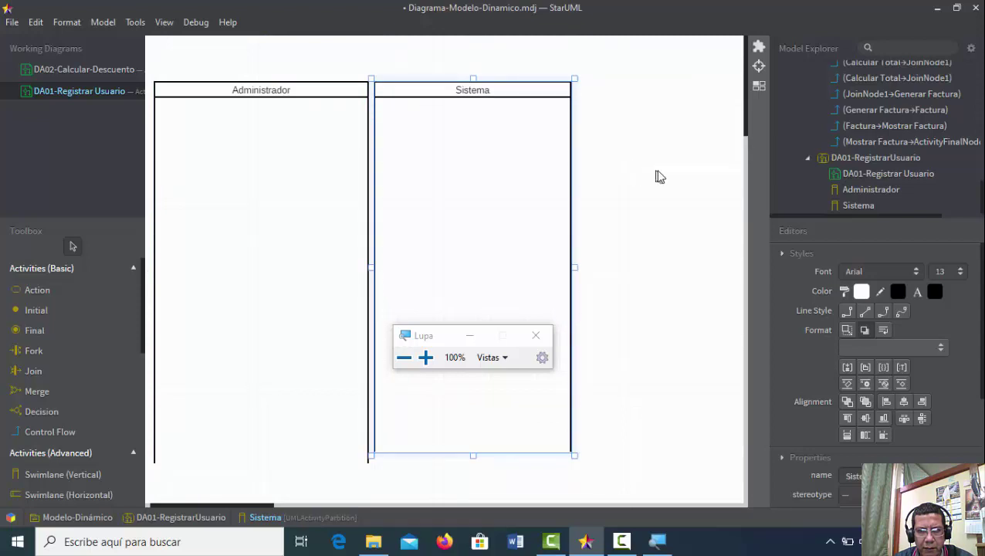
click(644, 178)
Draw a third tall vertical swimlane directly beside Sistema and name it Base de Datos.
click(56, 476)
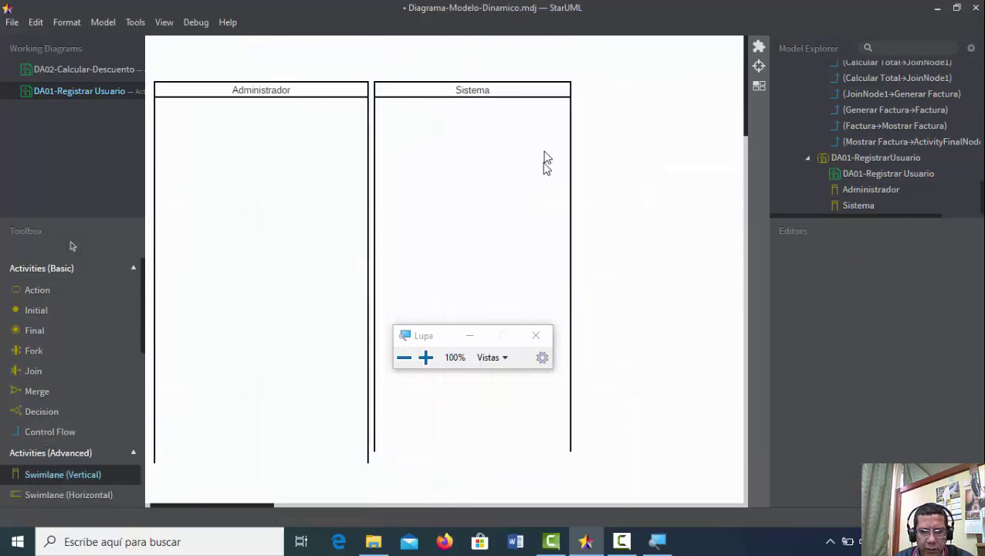
drag(580, 85, 647, 454)
text(Base de Datos)
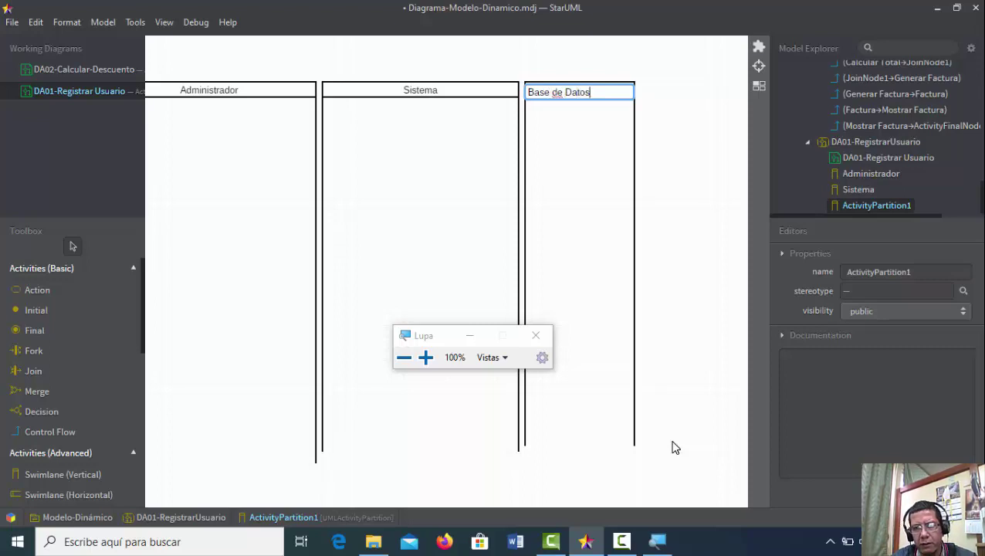
click(680, 301)
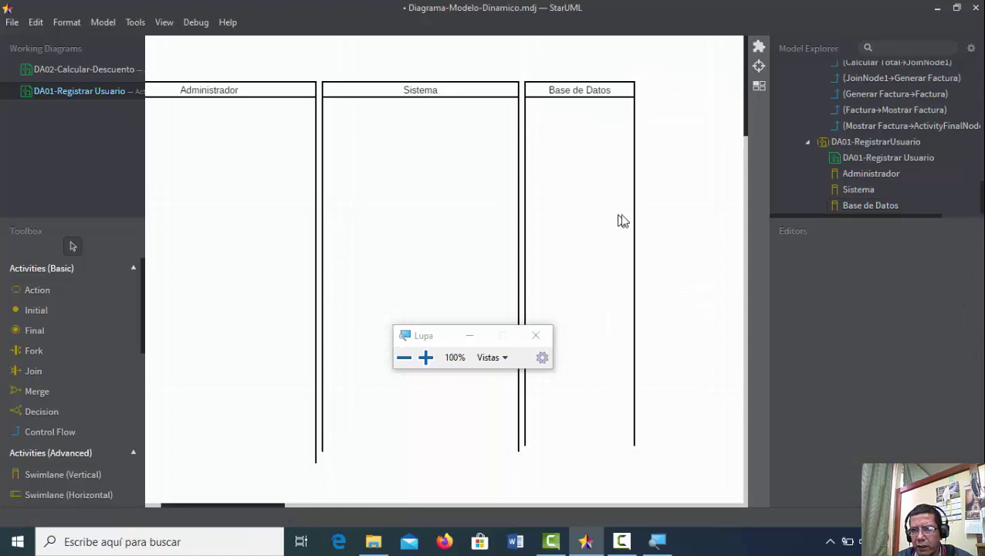
Move the Sistema and Administrador swimlanes lower and further right on the canvas, keeping them side by side.
click(292, 142)
drag(292, 141, 292, 144)
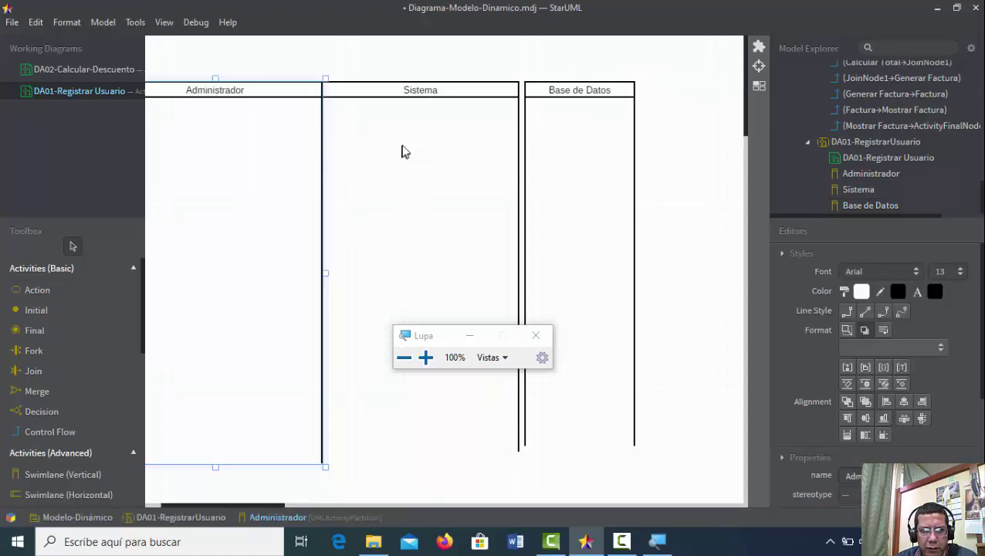
drag(461, 124, 518, 141)
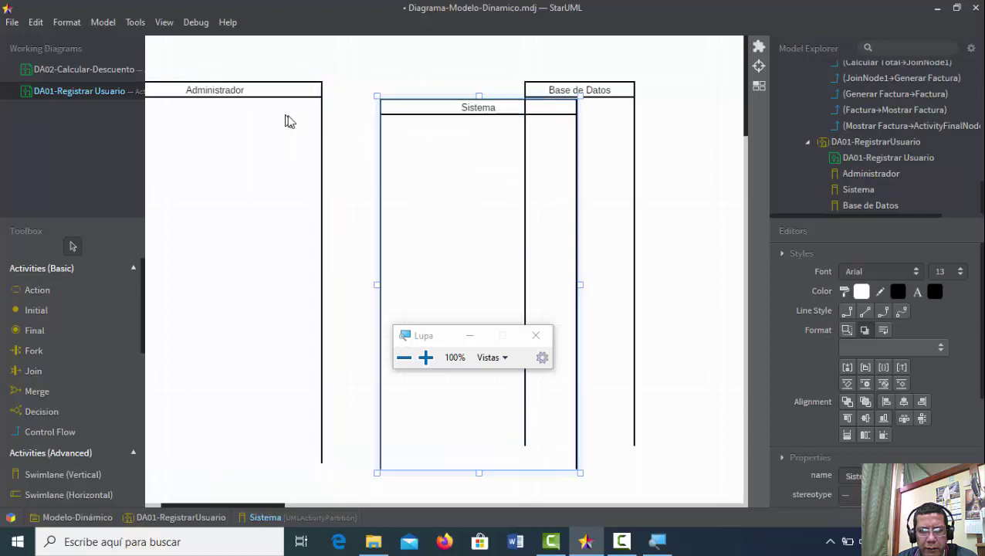
drag(285, 121, 325, 126)
drag(271, 107, 308, 114)
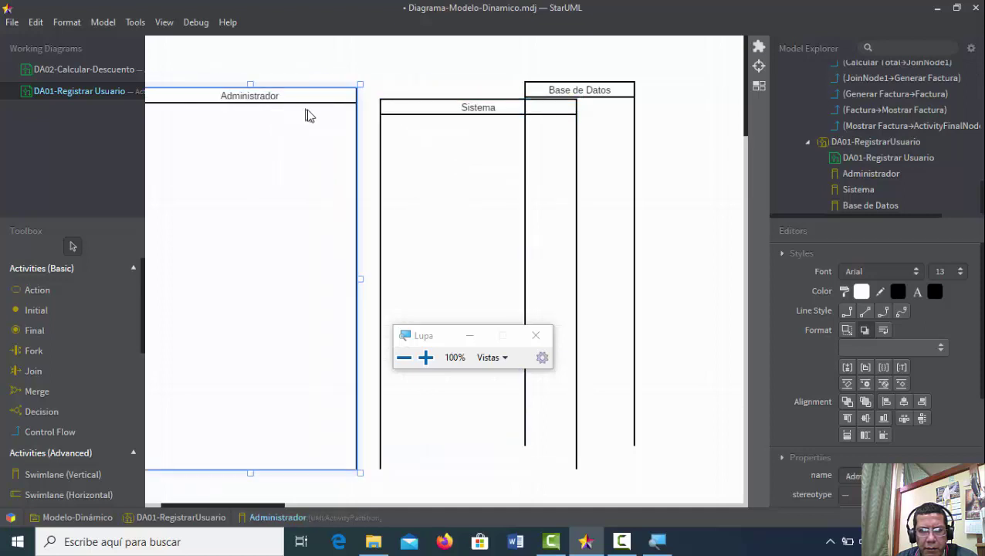
drag(279, 161, 294, 176)
Place Base de Datos to the right of Sistema, line up the three swimlane headers, and set Sistema against Administrador.
drag(591, 103, 655, 108)
click(519, 138)
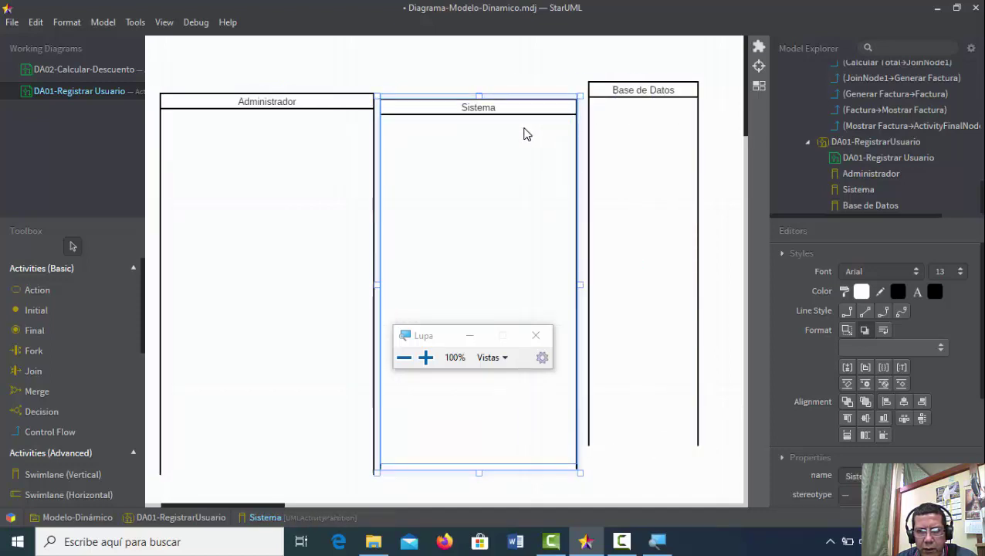
mouse_move(651, 128)
mouse_down()
mouse_move(637, 136)
mouse_move(648, 135)
mouse_move(650, 156)
mouse_move(645, 143)
mouse_up()
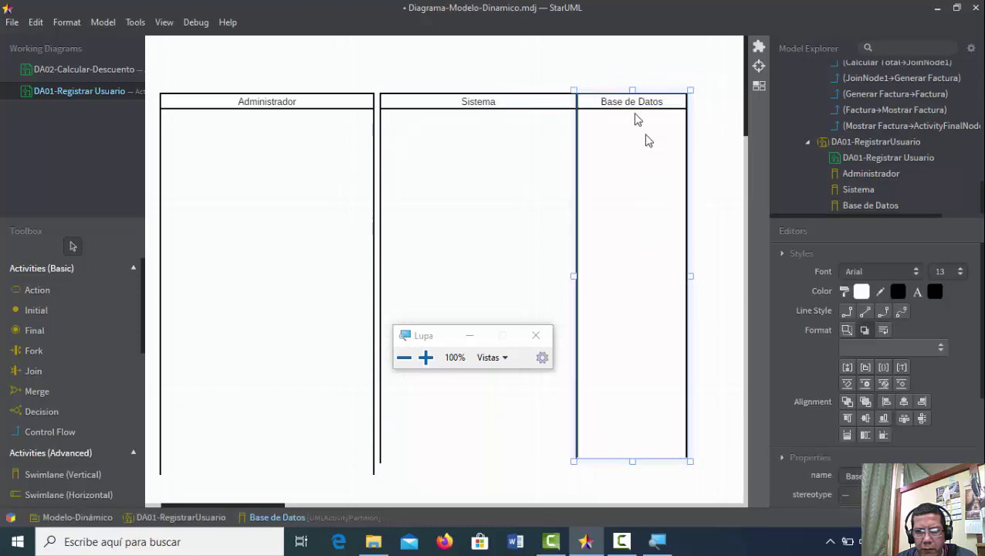
click(621, 71)
click(486, 126)
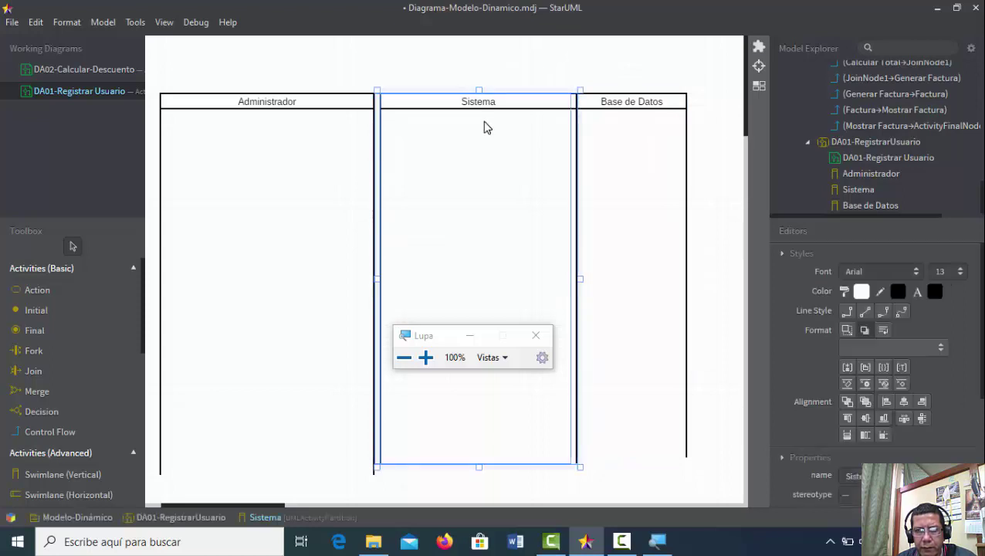
click(509, 71)
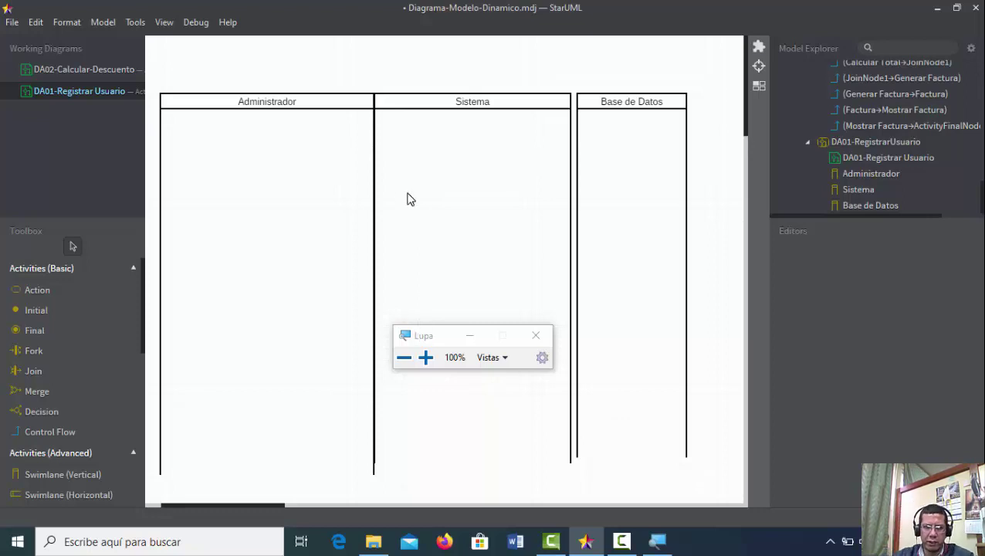
Add an action near the top of the Administrador swimlane and name it Solicitar Registro.
click(40, 294)
click(202, 147)
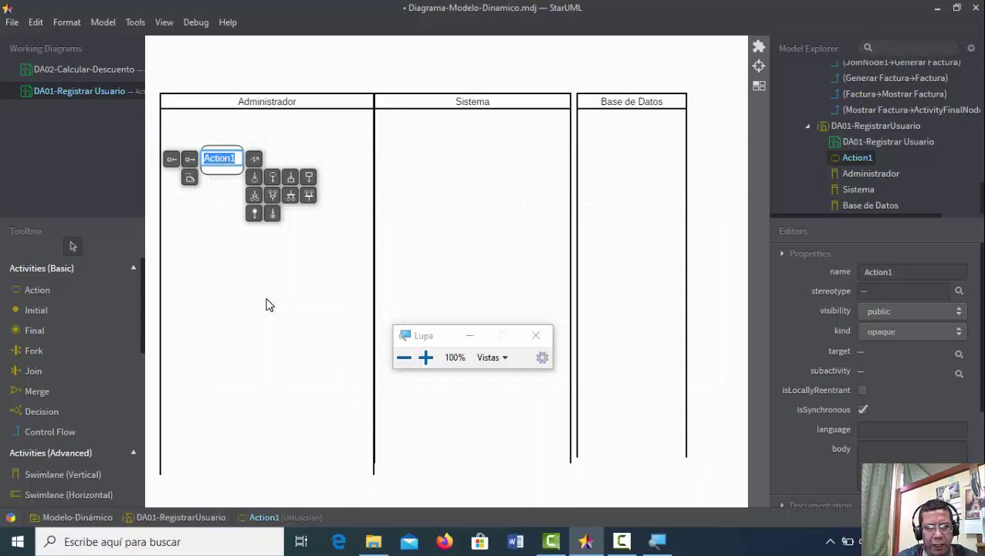
text(Solicitar)
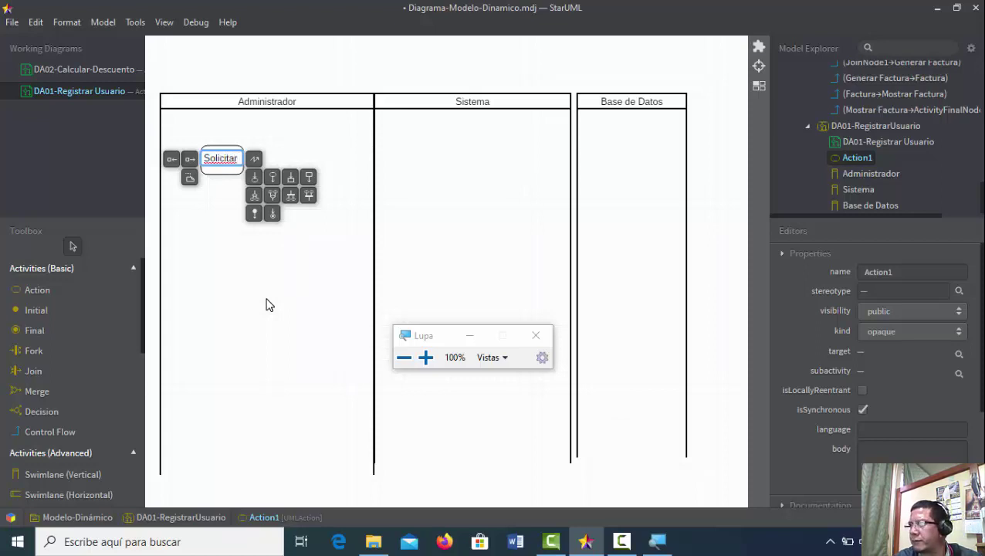
text(Regi)
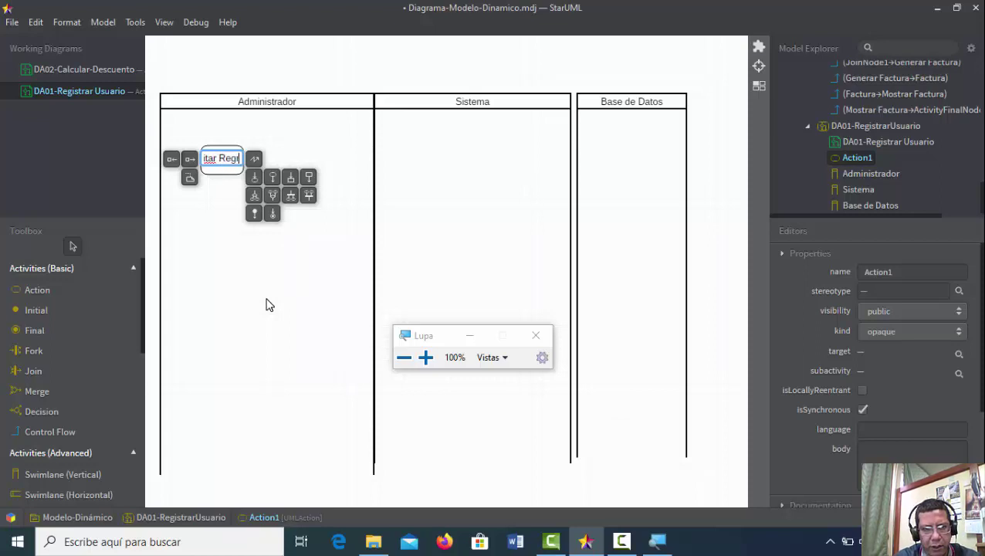
text(stro)
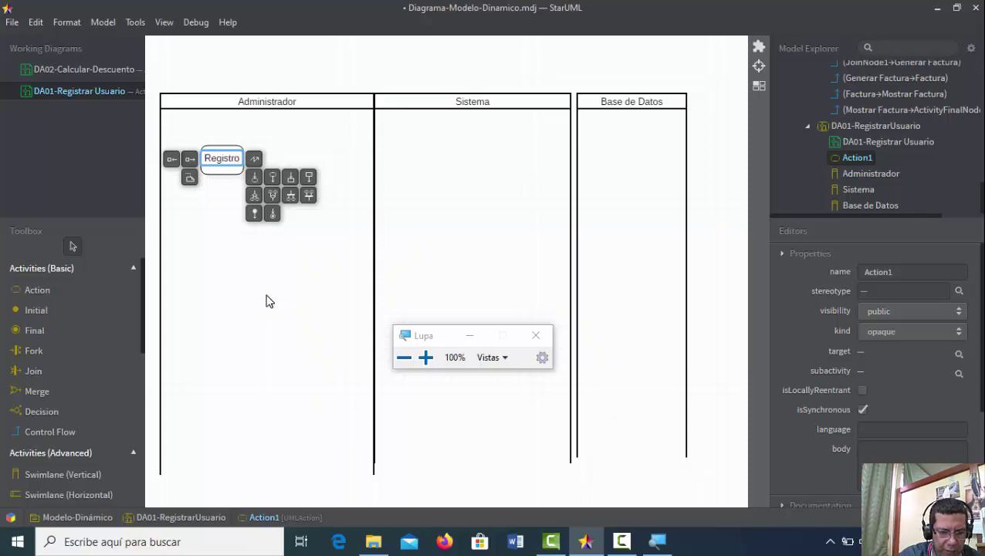
Add an initial node flowing into Solicitar Registro and place it in the upper-left corner of the Administrador swimlane.
click(425, 358)
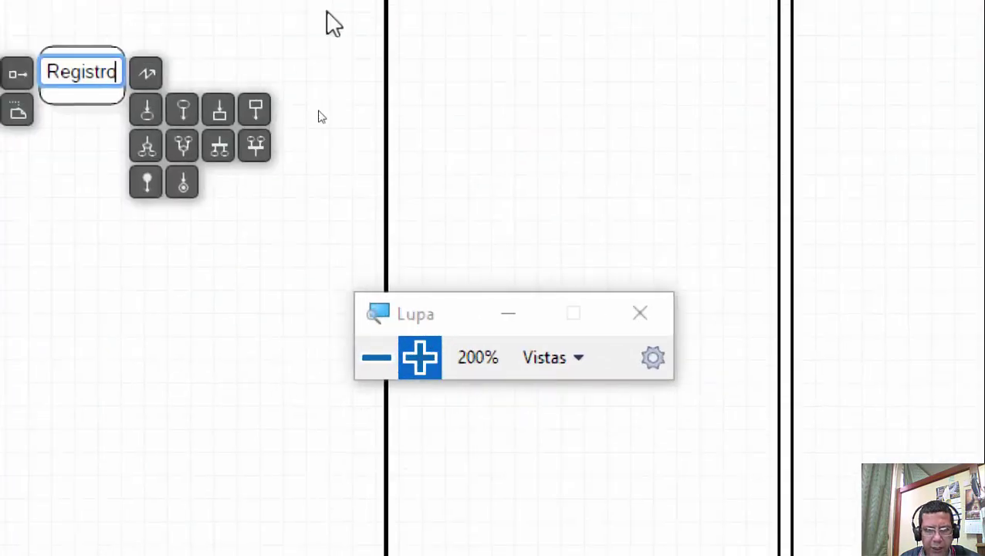
key(ctrl+2)
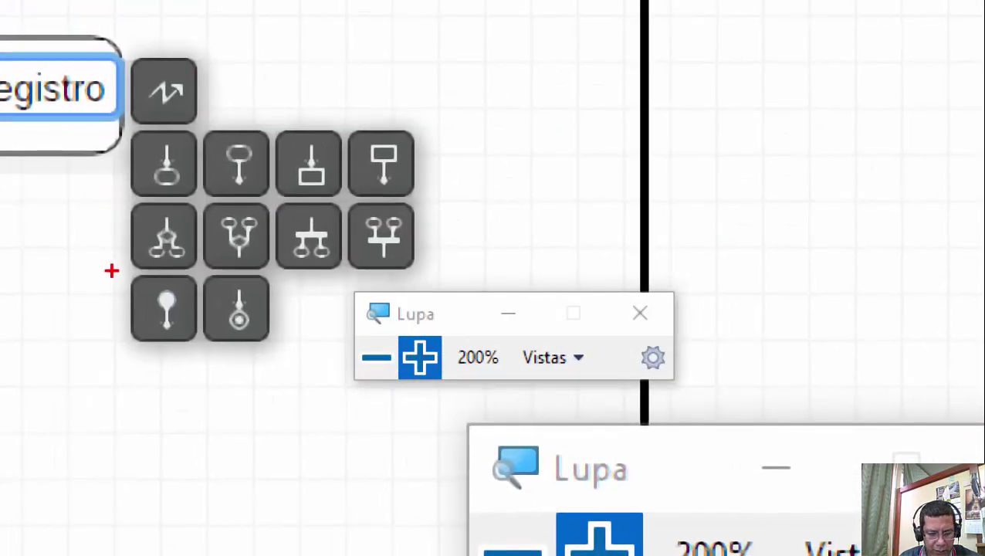
mouse_move(129, 273)
mouse_down()
mouse_move(226, 293)
mouse_move(202, 342)
mouse_up()
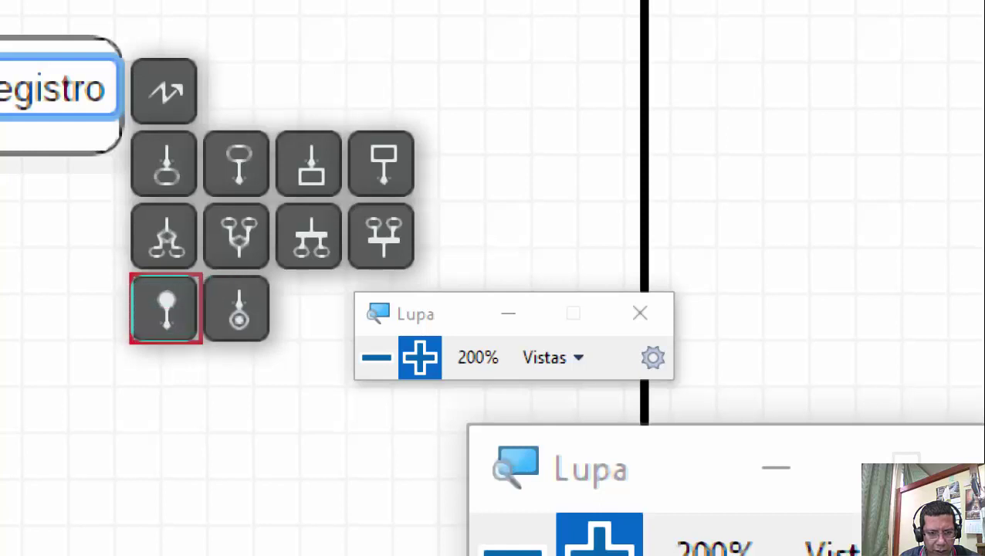
key(Escape)
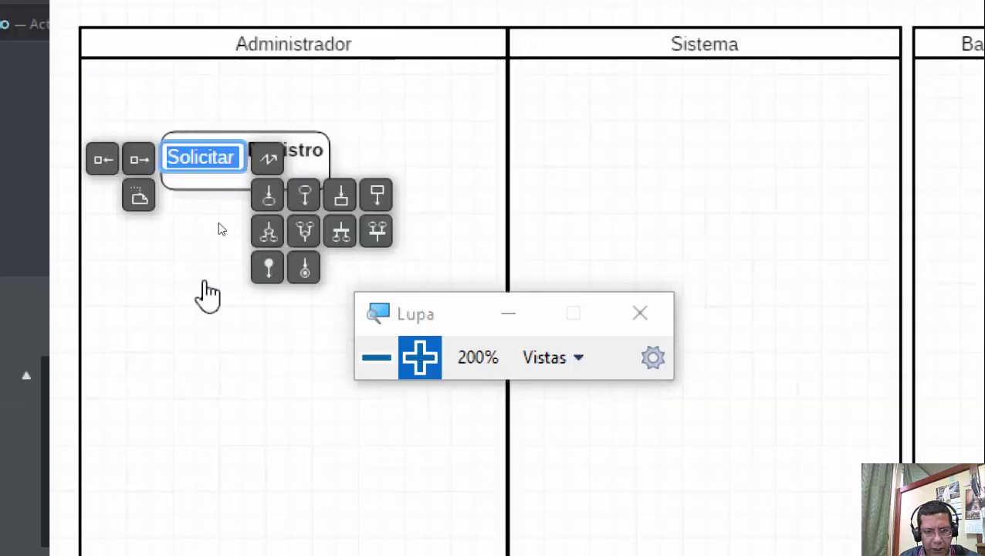
click(264, 272)
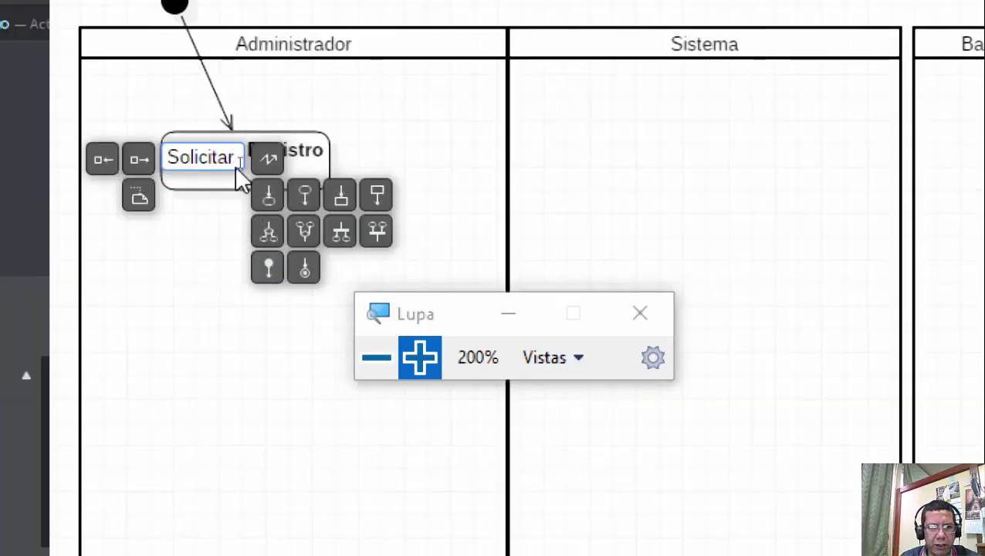
drag(185, 19, 135, 116)
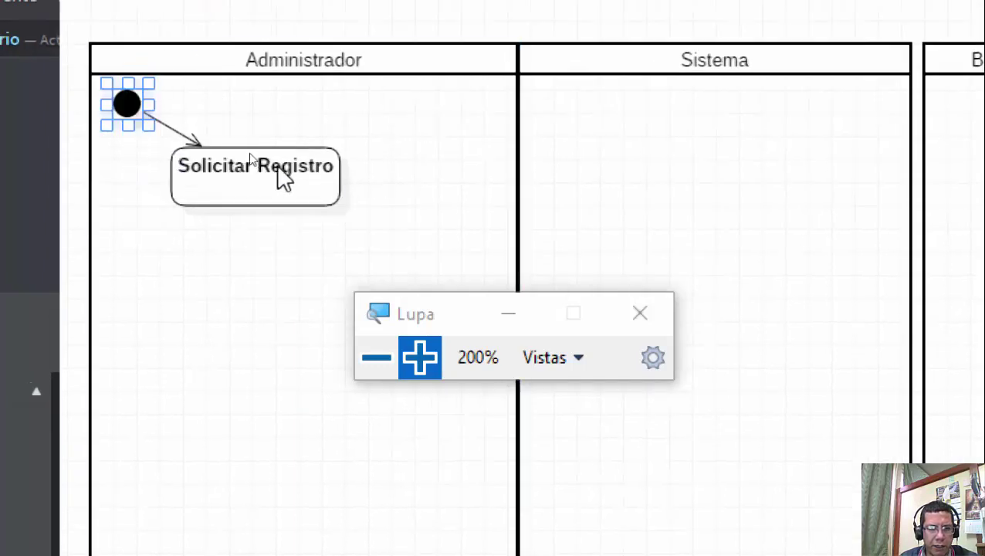
click(443, 141)
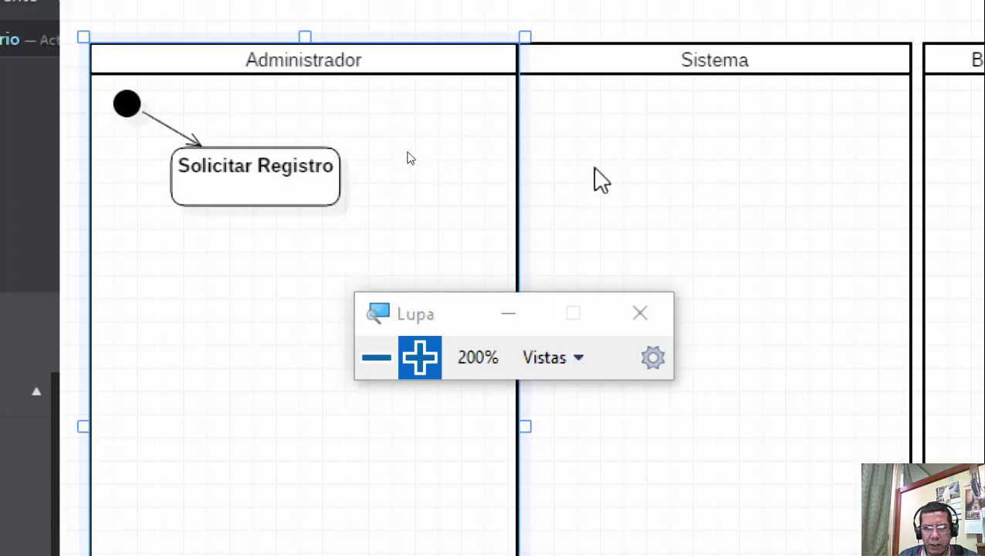
Create a new action connected by an outgoing control flow from Solicitar Registro and move it into the Sistema swimlane.
double_click(253, 158)
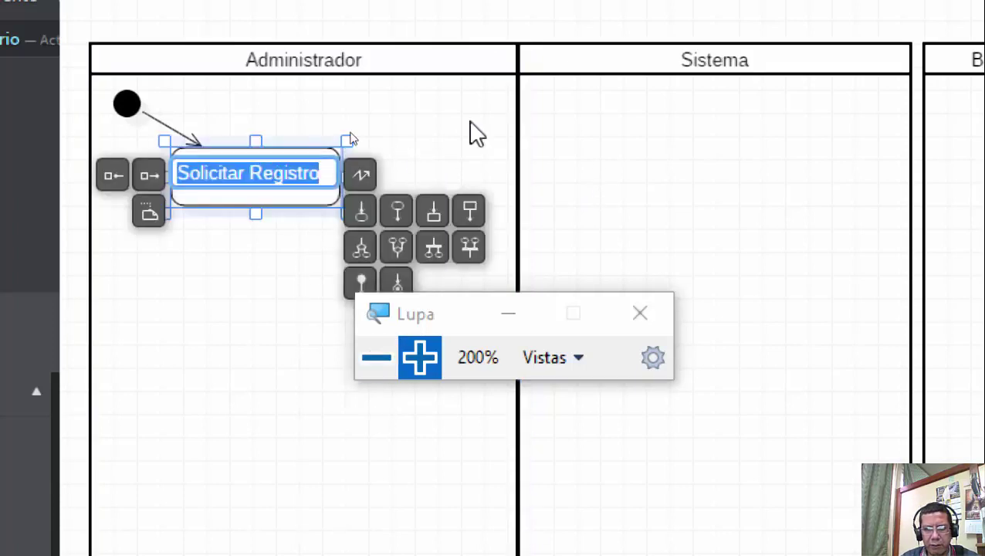
drag(446, 312, 656, 312)
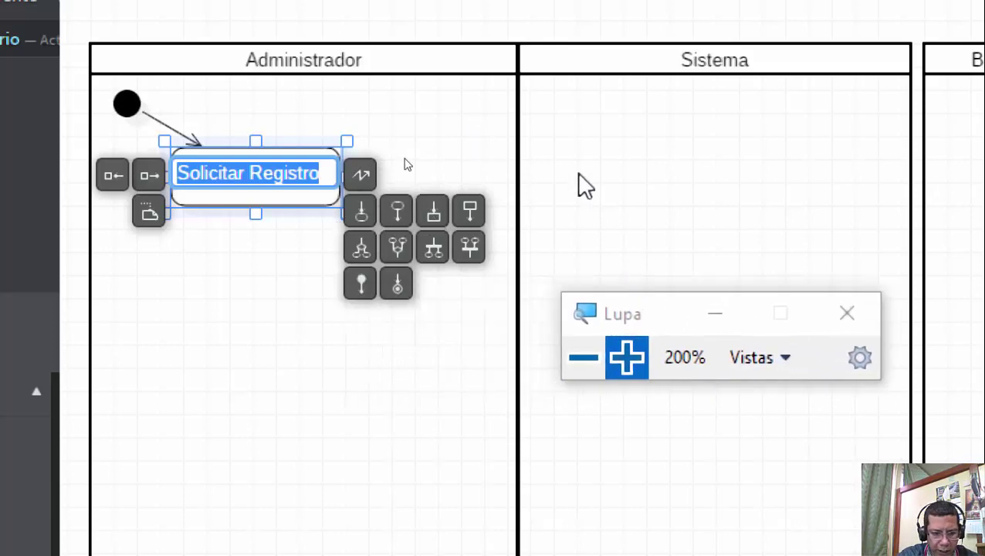
key(ctrl+2)
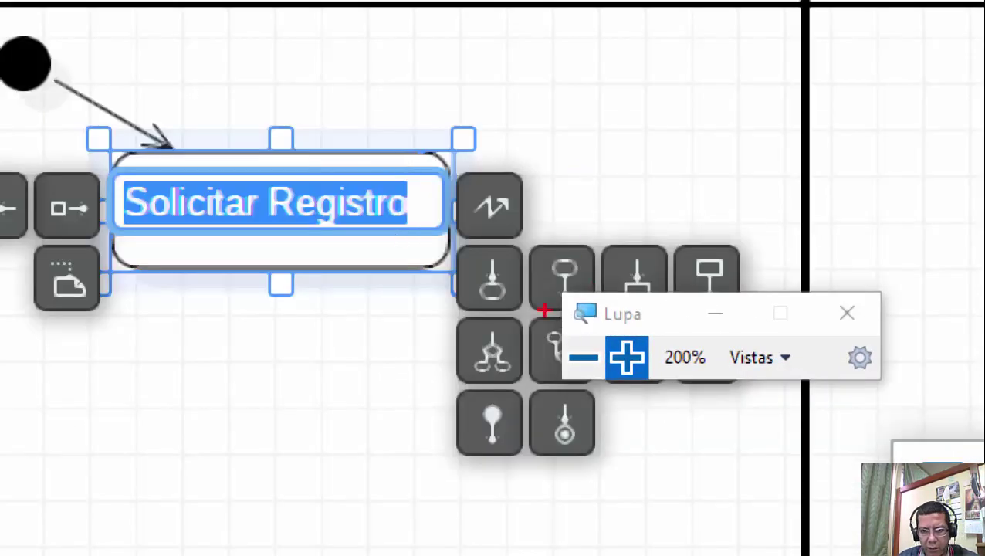
mouse_move(458, 247)
mouse_down()
mouse_move(506, 311)
mouse_move(525, 311)
mouse_up()
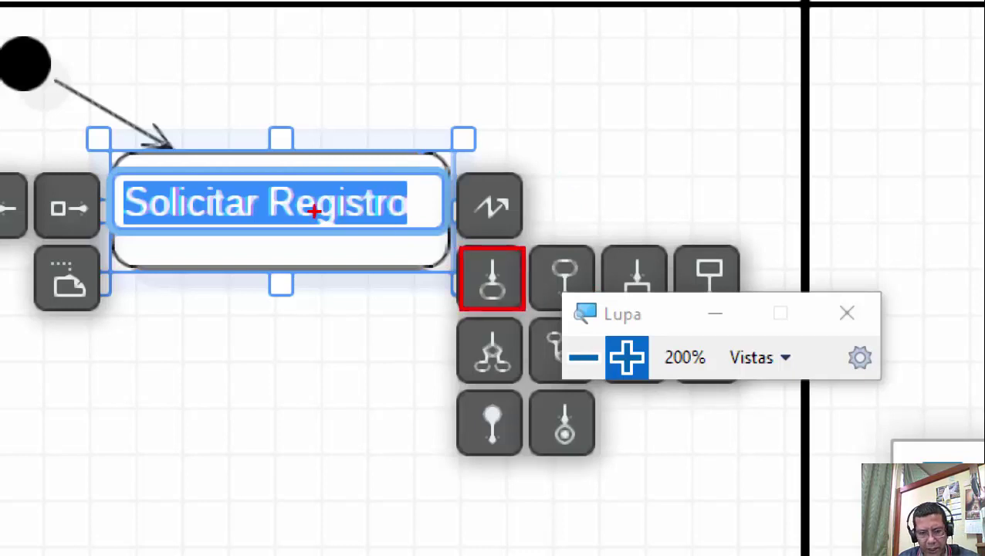
key(Escape)
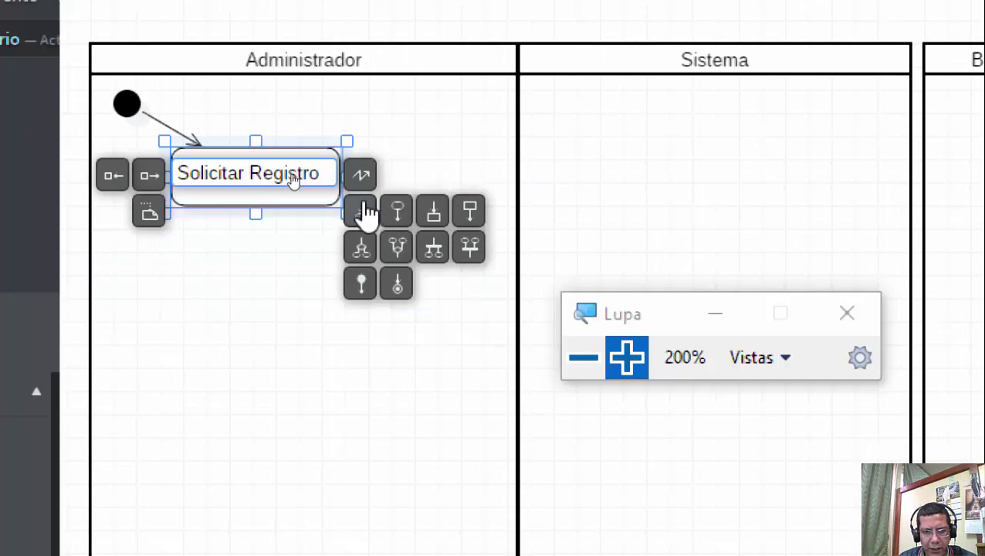
drag(362, 210, 253, 340)
drag(467, 250, 685, 213)
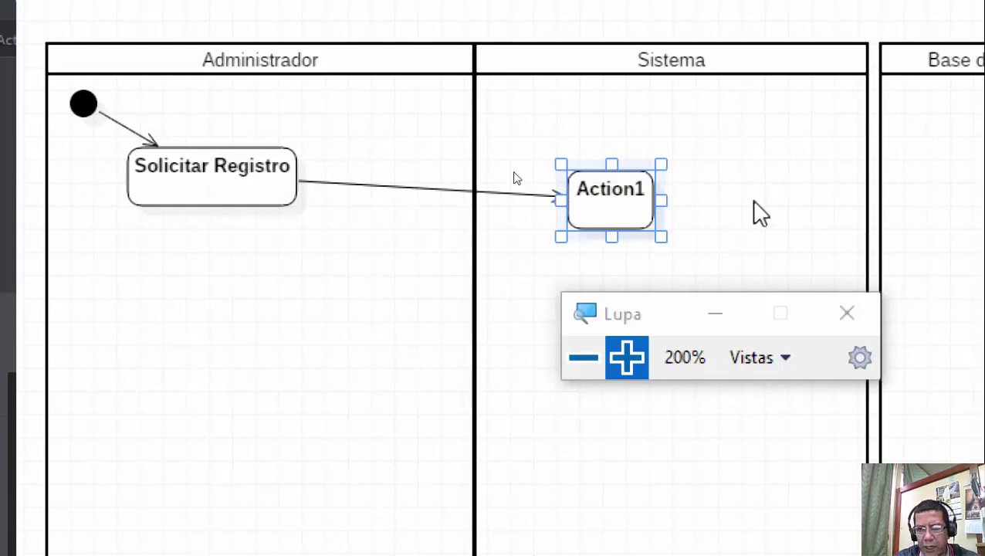
Rename the new action in the Sistema swimlane as Mostrar Interfaz.
double_click(615, 195)
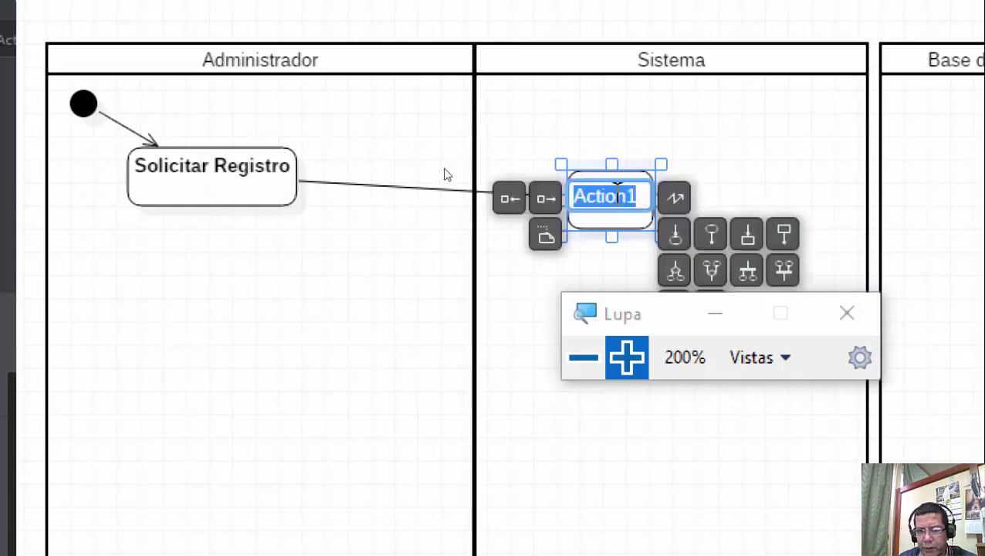
drag(615, 195, 760, 144)
key(BackSpace)
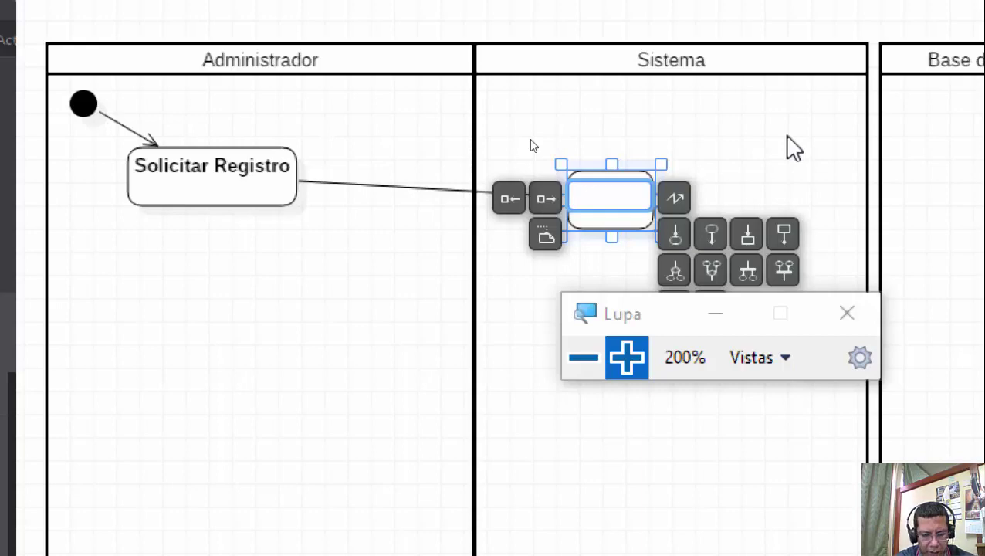
text(Mos)
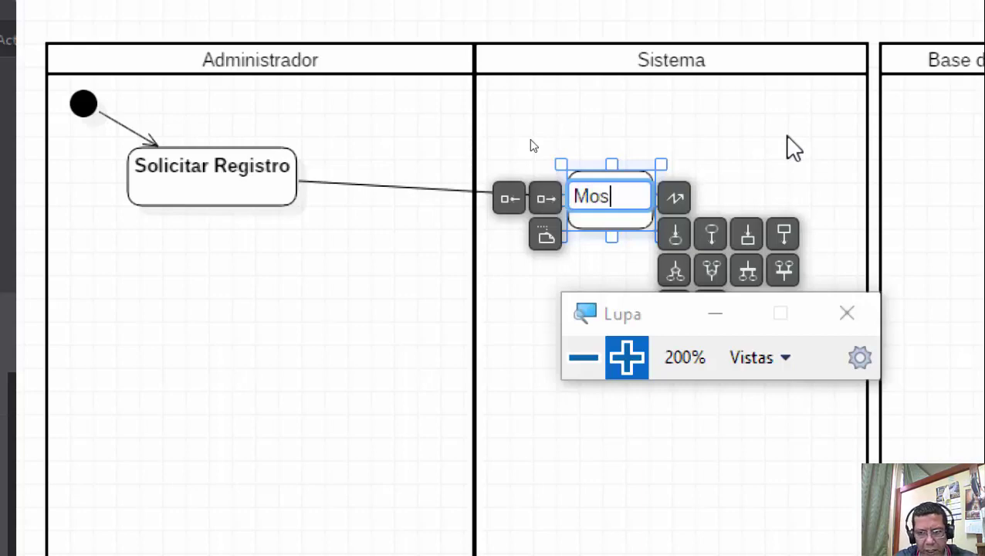
text(trar I)
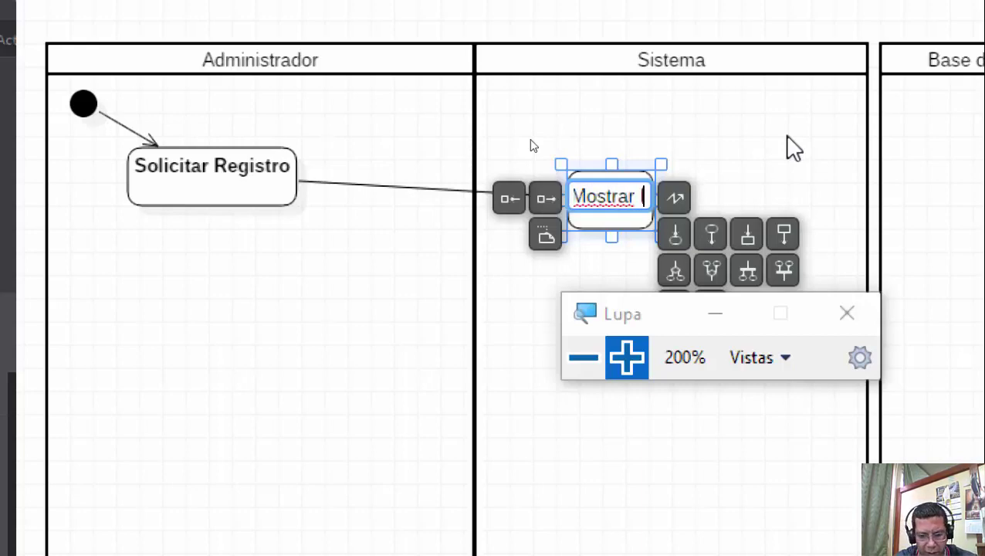
text(nterfaz)
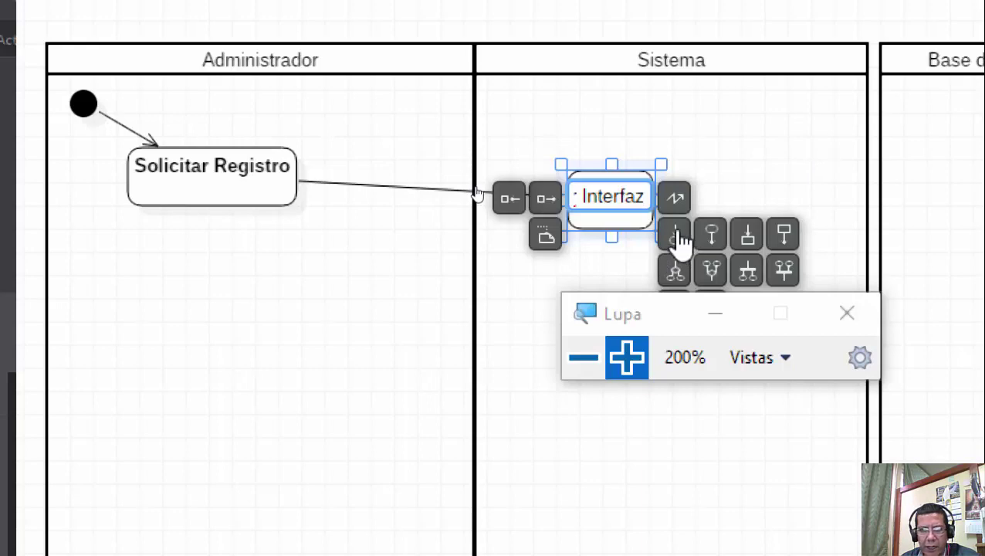
Add two outgoing actions below Mostrar Interfaz and return the screen magnification to 100%.
text(Mostrar I)
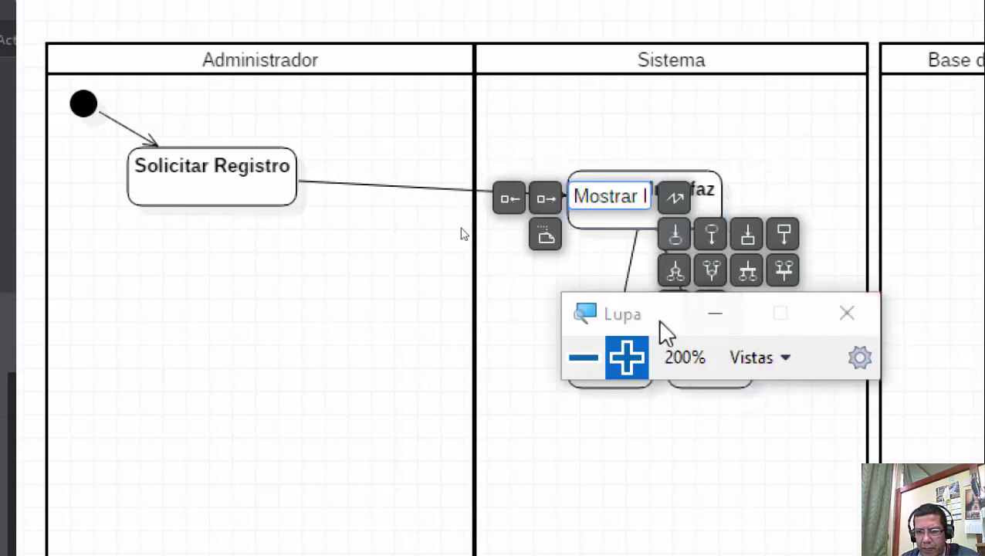
click(583, 357)
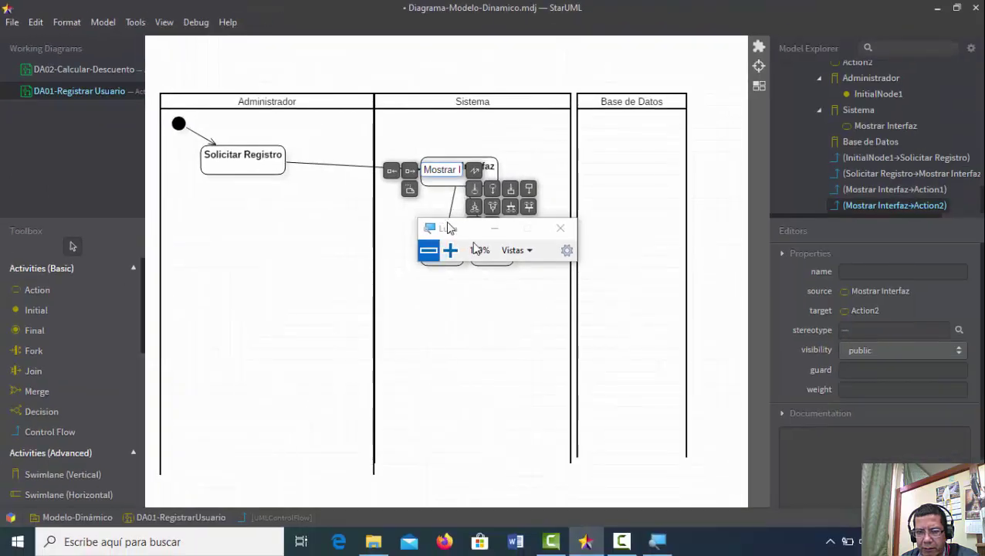
click(486, 280)
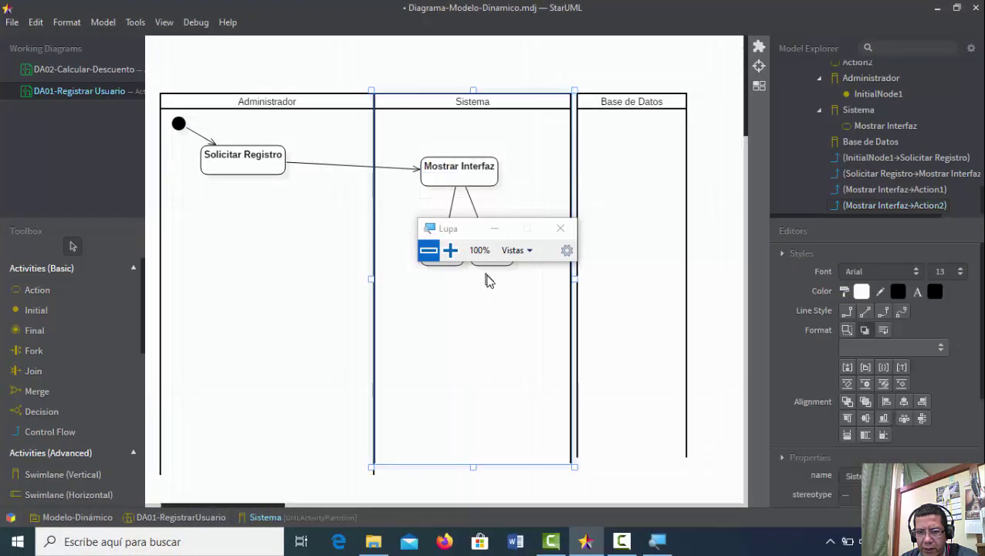
Minimize the magnifier and delete the surplus action Action2 below Mostrar Interfaz from the model.
click(710, 194)
click(502, 229)
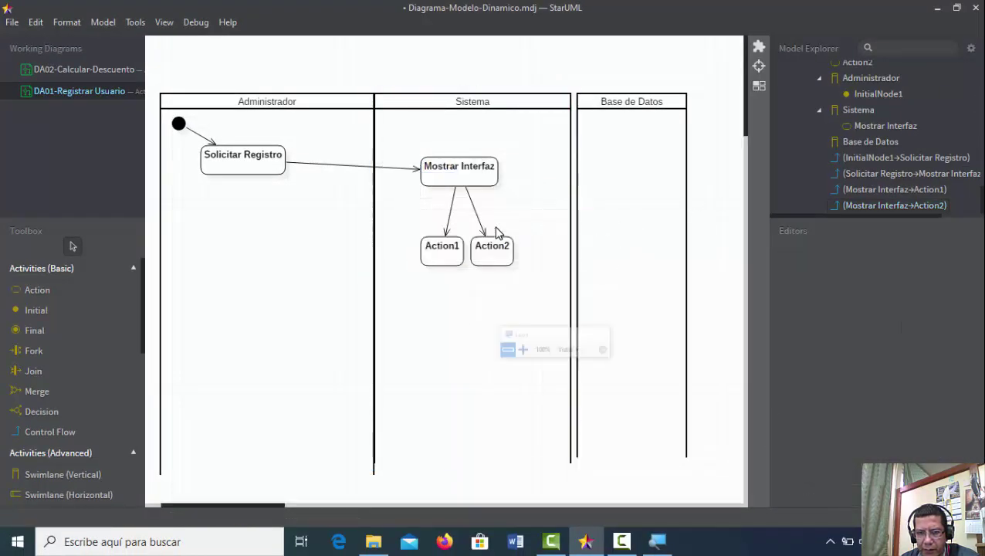
click(488, 247)
double_click(492, 250)
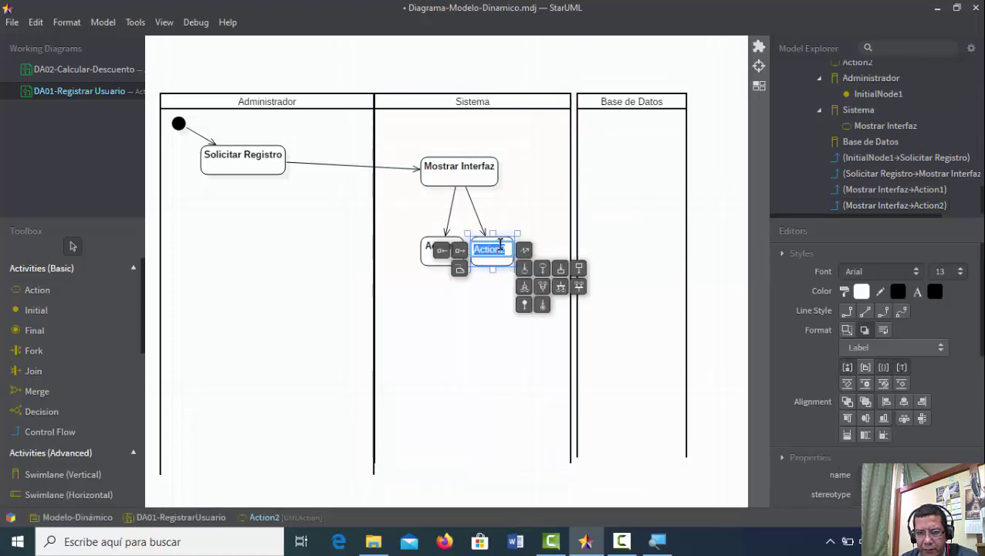
click(698, 204)
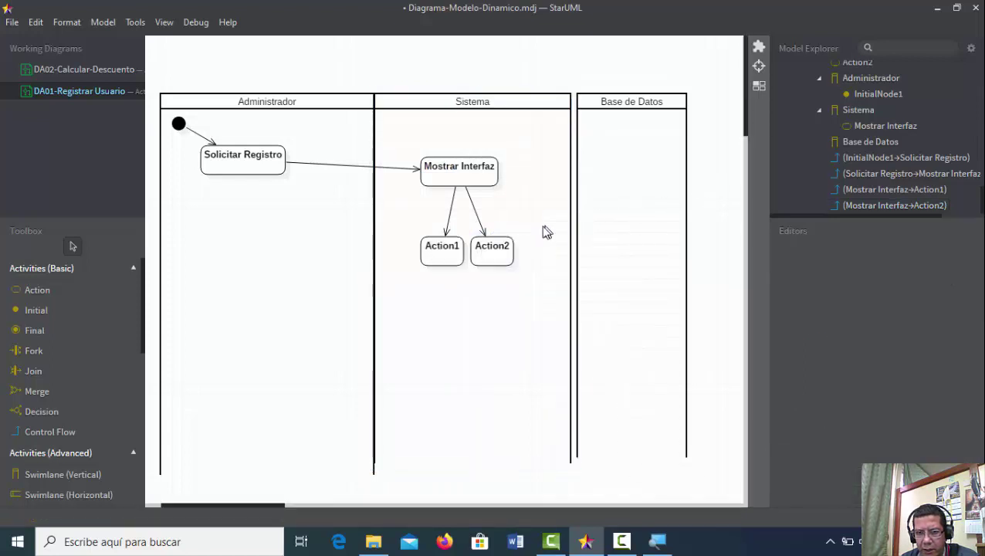
click(502, 246)
right_click(501, 240)
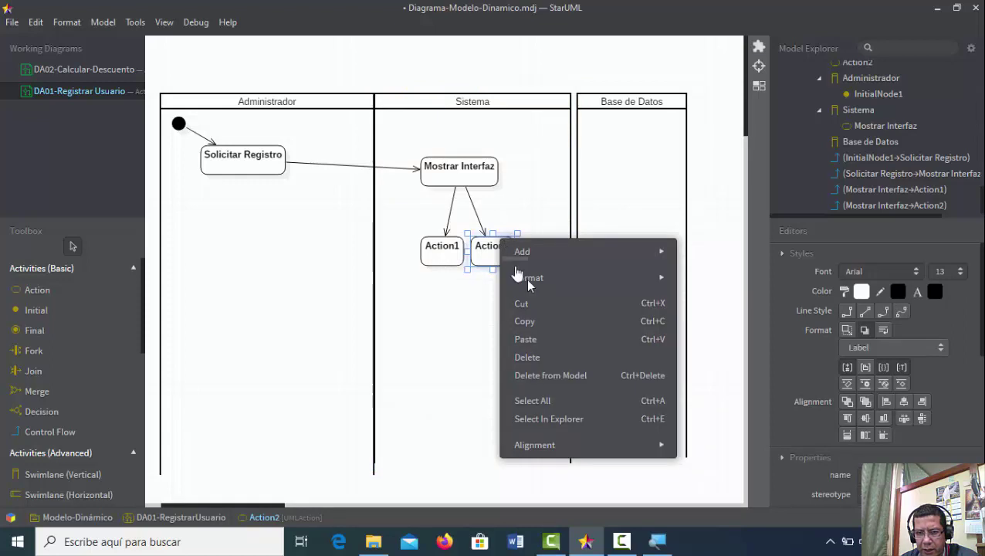
click(561, 378)
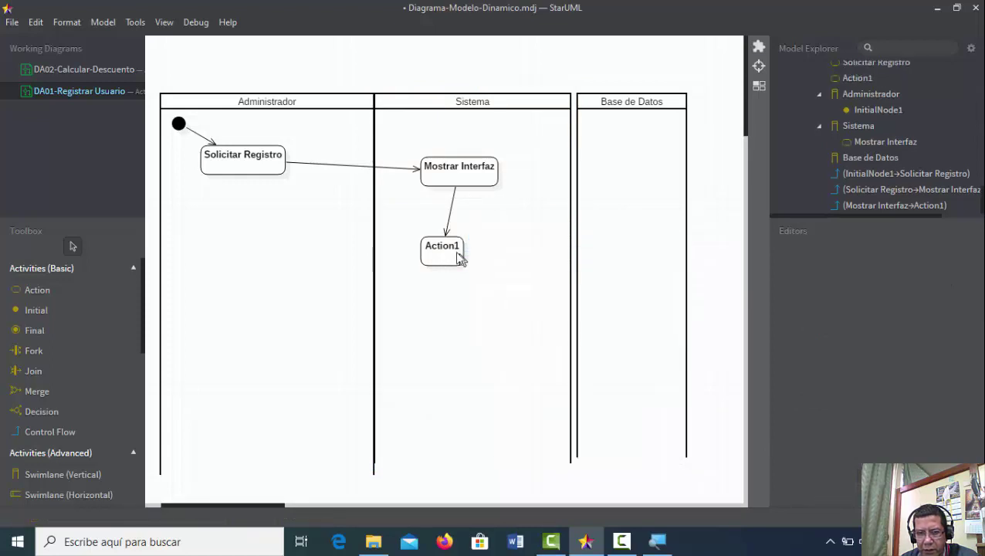
Move Action1 into the Administrador swimlane below Solicitar Registro and rename it Digitar Datos.
drag(457, 257, 244, 225)
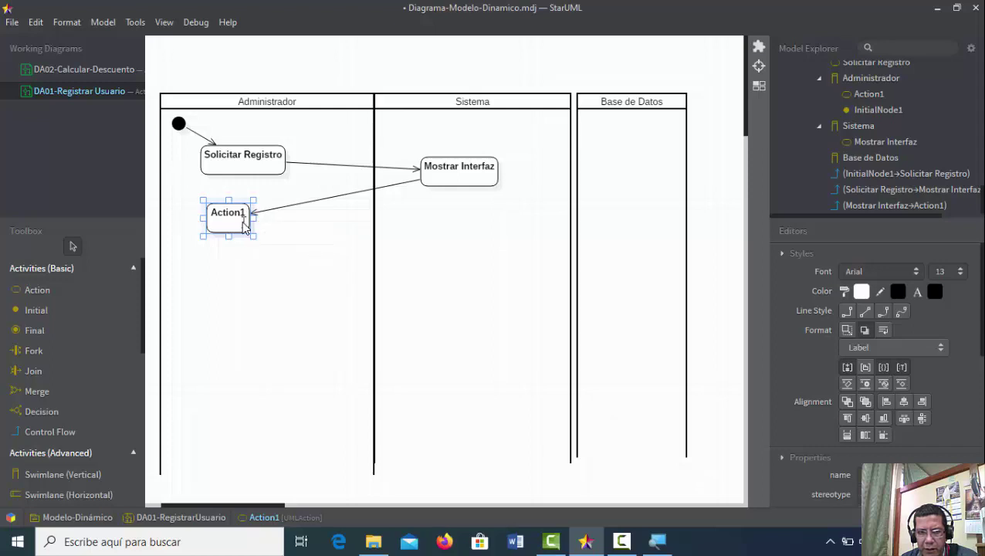
double_click(244, 225)
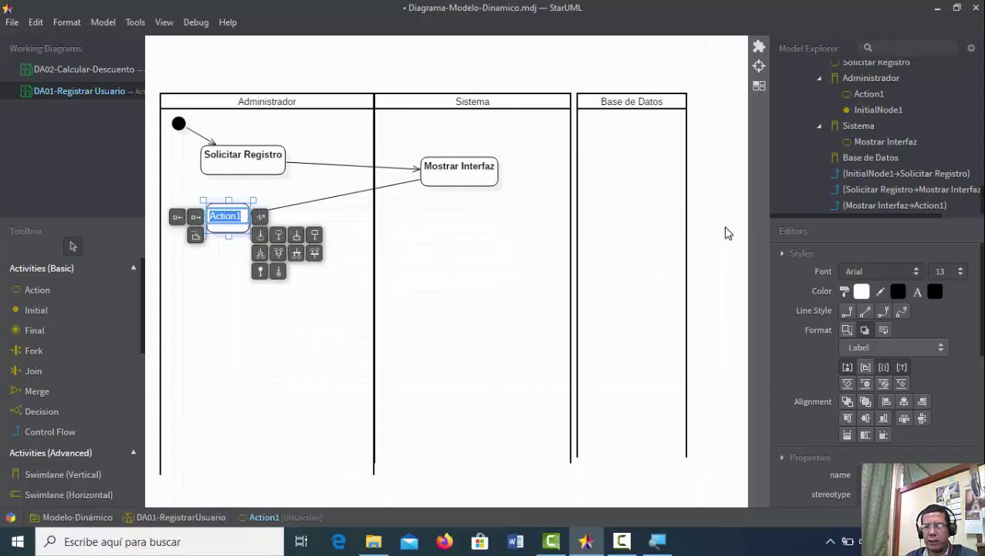
text(D)
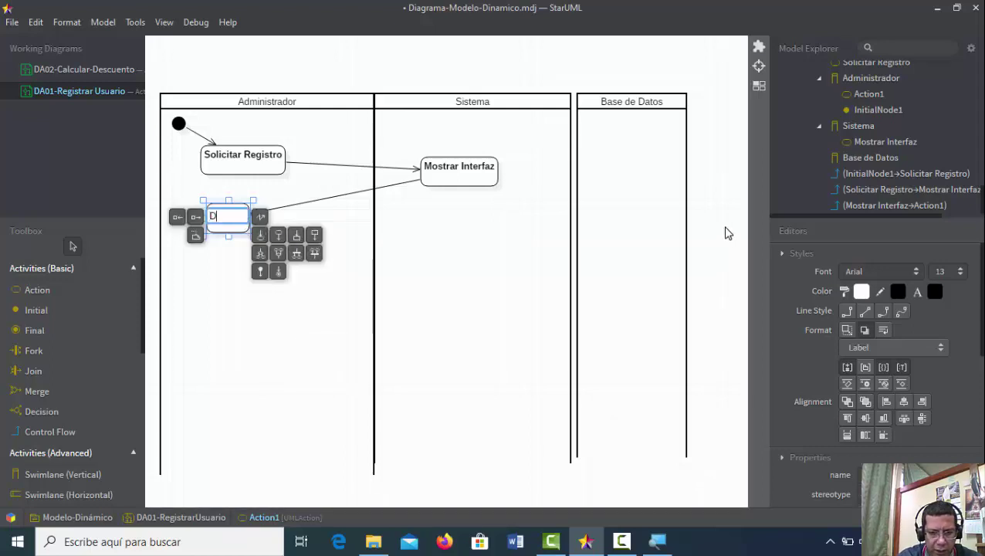
text(igitar )
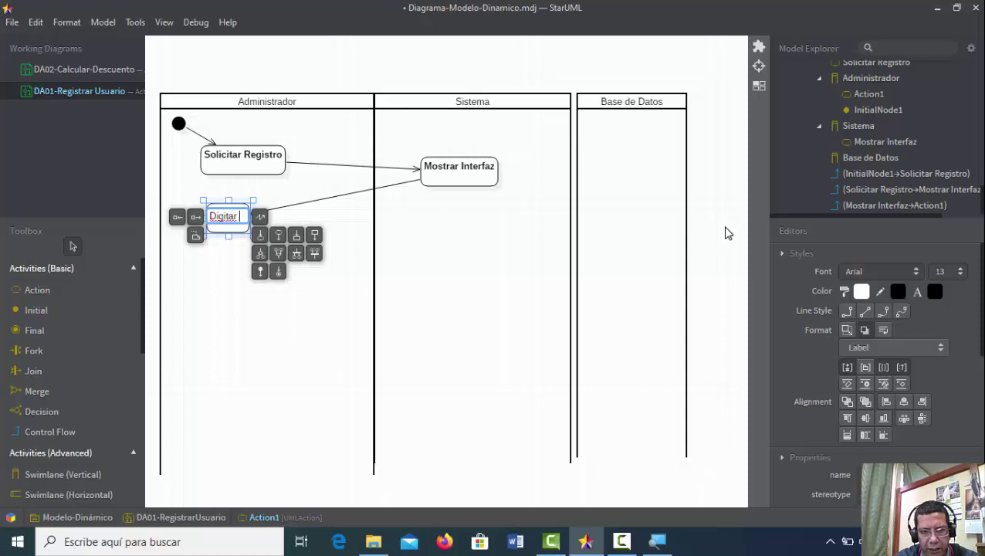
text(Dato)
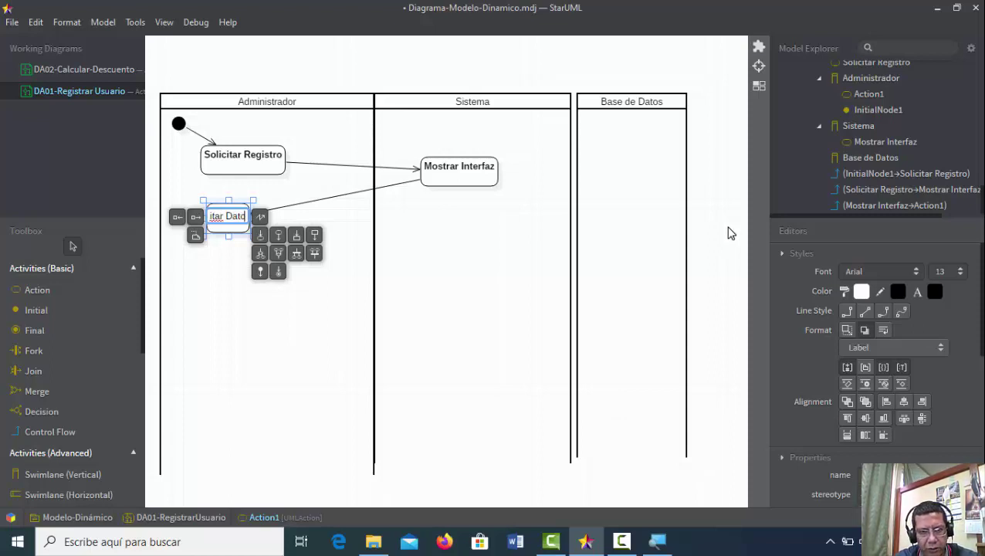
text(s)
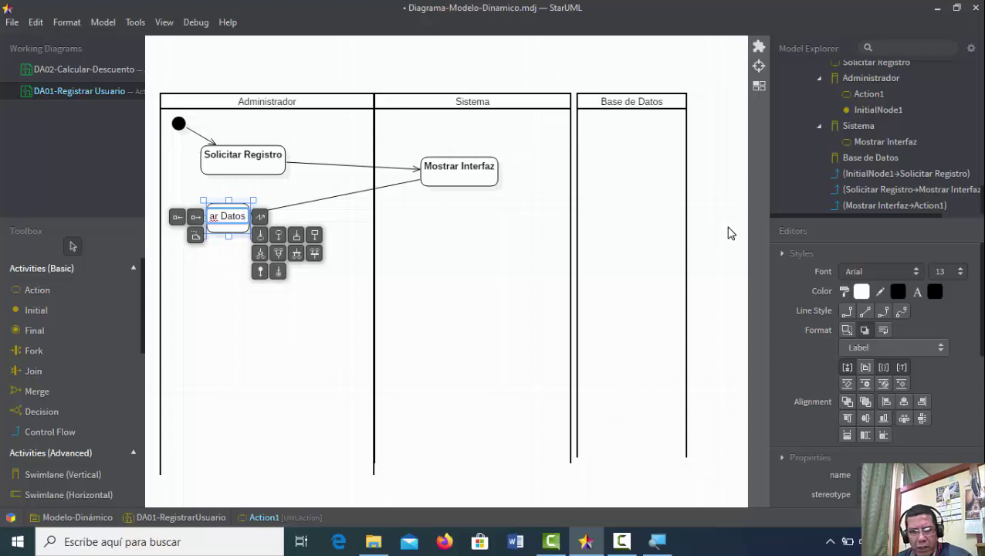
click(731, 236)
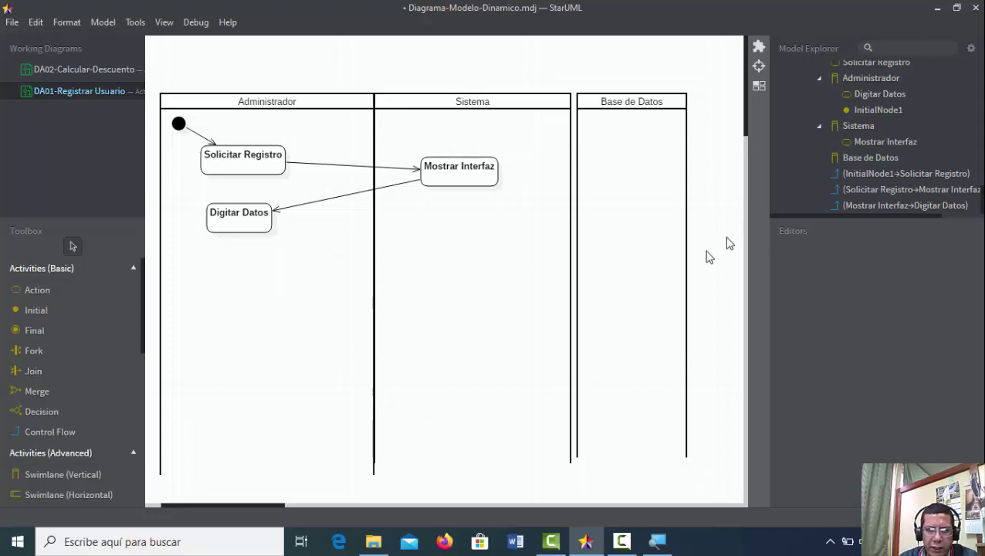
Add two outgoing actions below Digitar Datos and delete the surplus Action2 from the model.
click(253, 224)
double_click(253, 225)
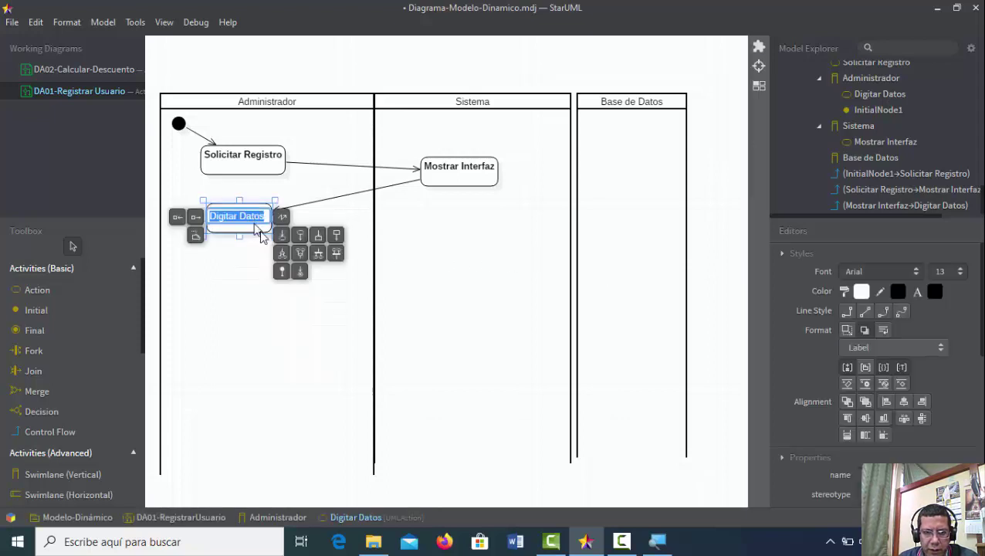
click(282, 238)
click(283, 238)
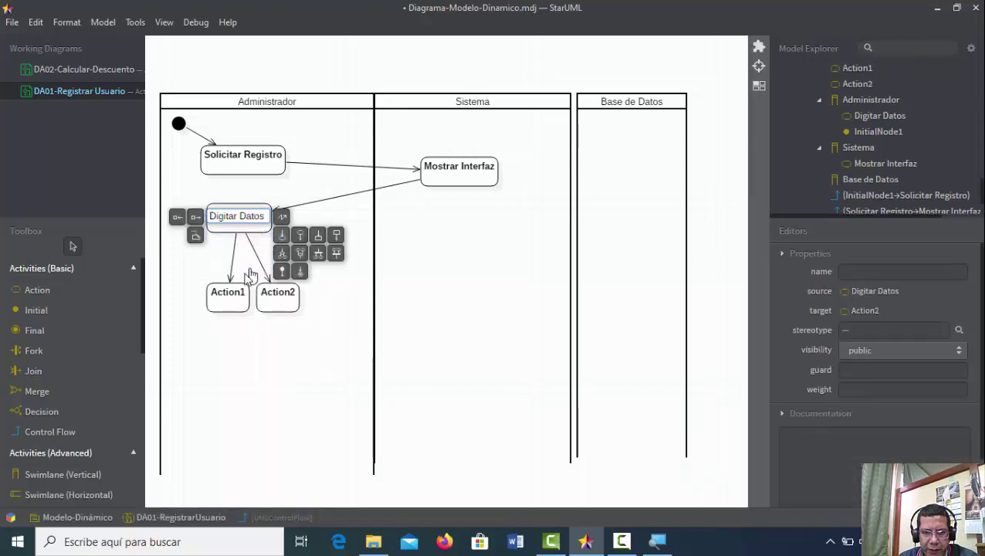
click(280, 300)
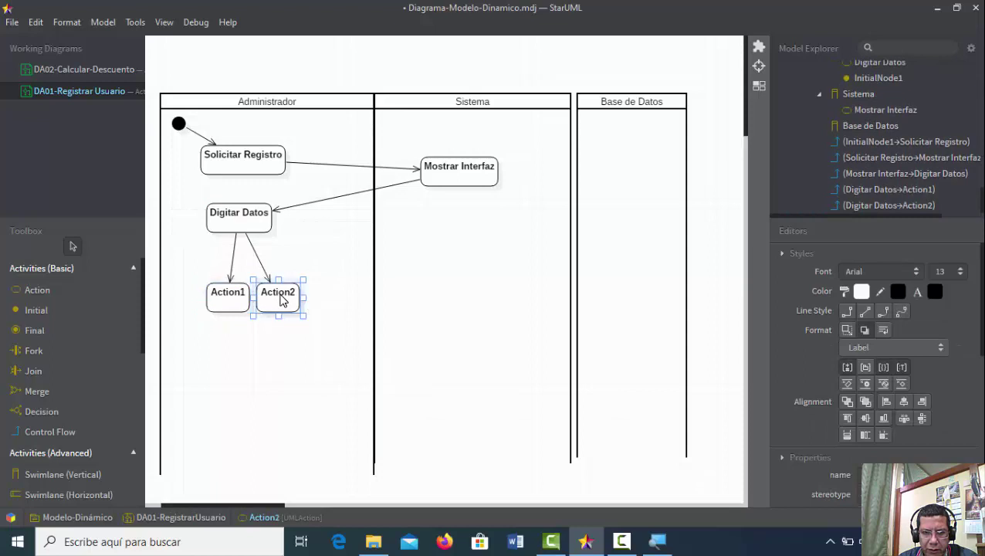
right_click(279, 299)
click(345, 433)
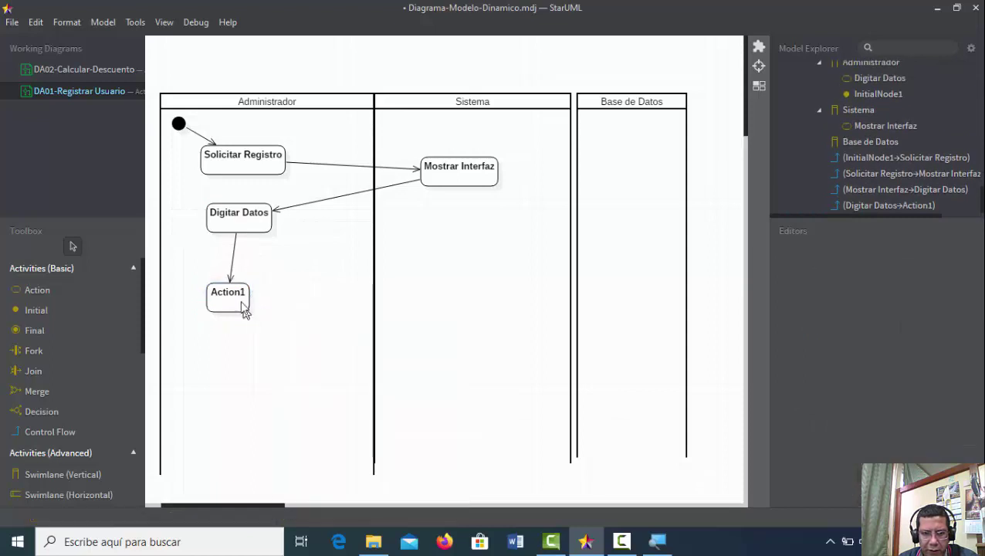
click(286, 288)
Move Action1 into the Sistema swimlane below Mostrar Interfaz and rename it Validar Datos.
drag(250, 300, 450, 230)
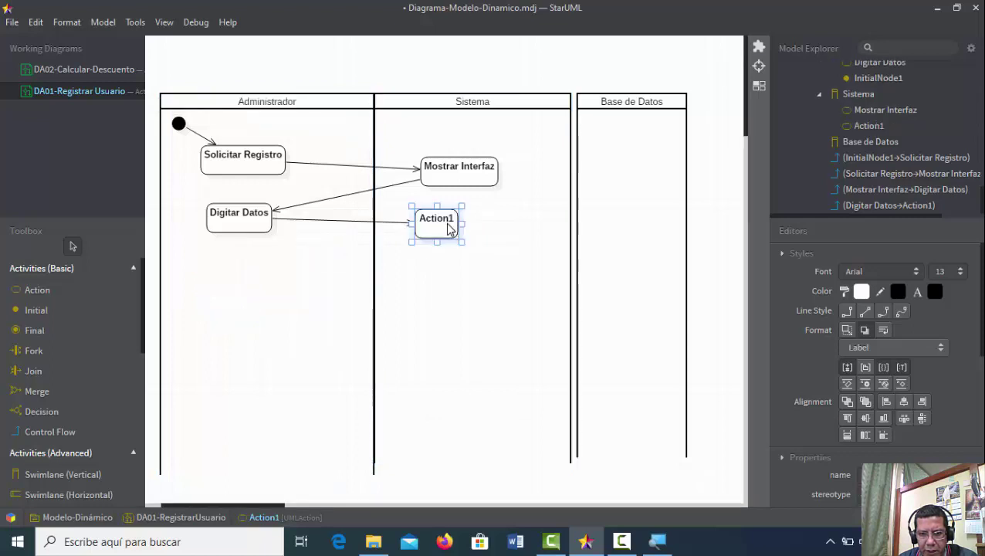
double_click(442, 224)
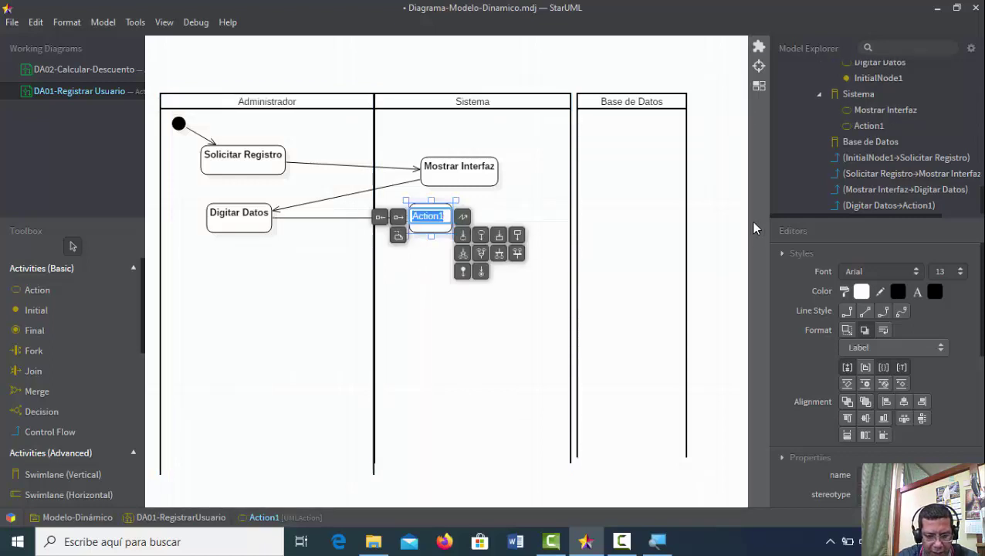
text(Validar)
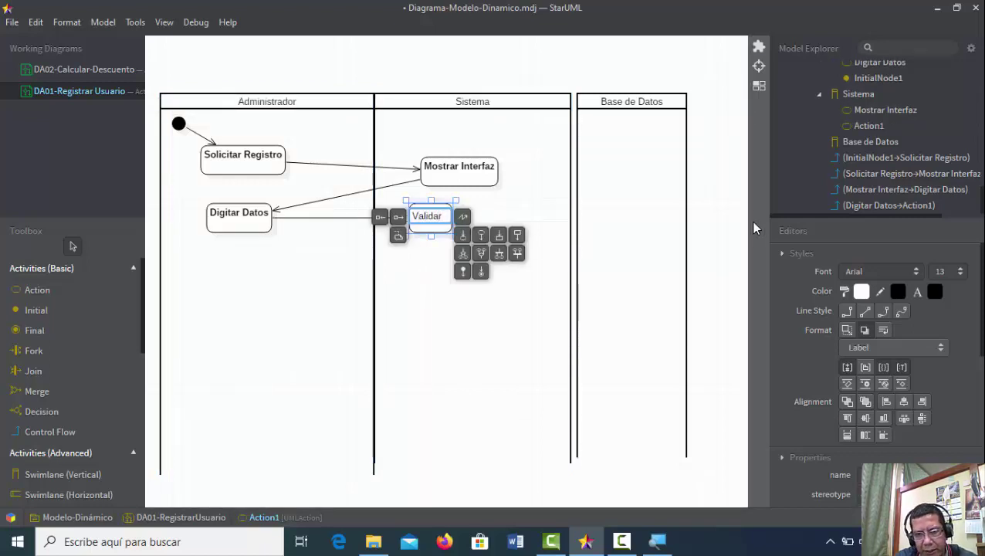
text( Datos)
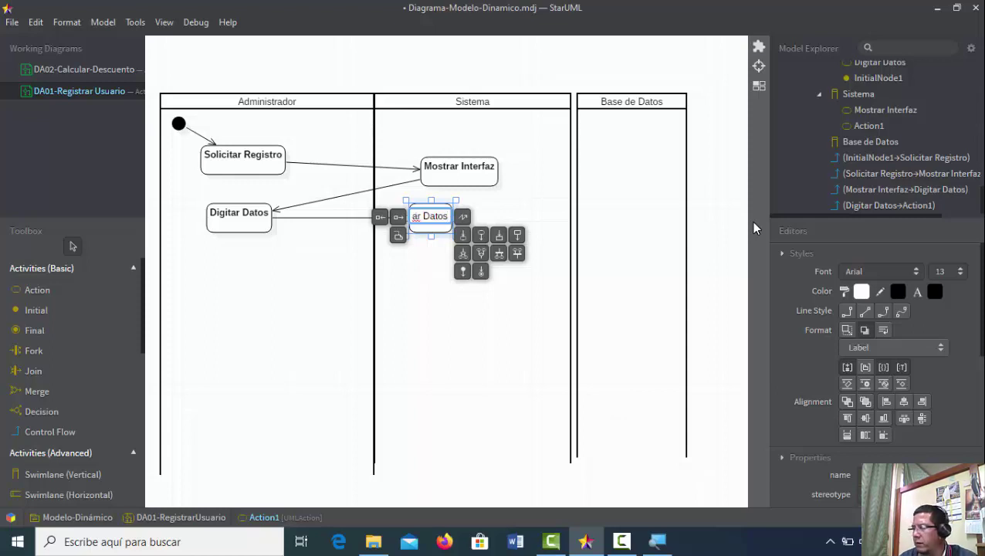
click(735, 218)
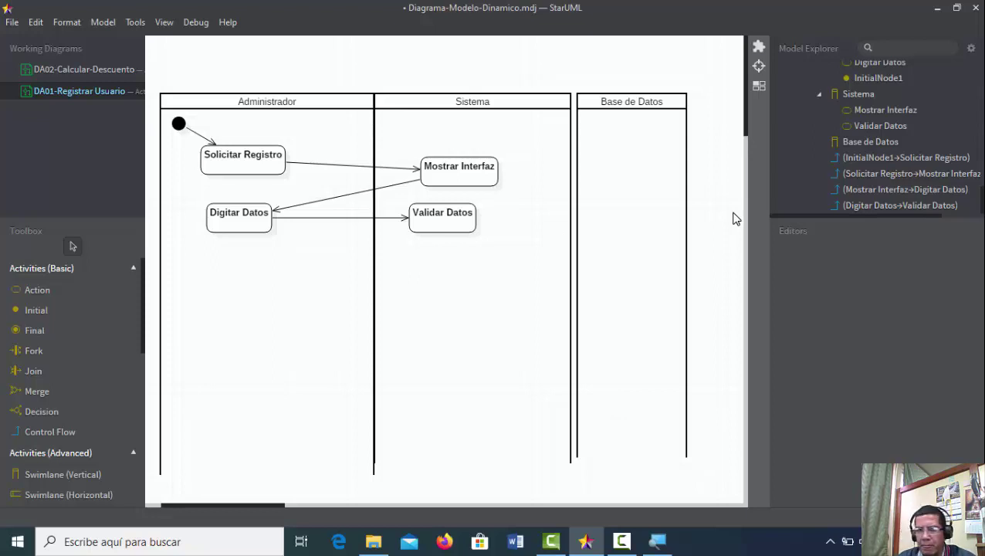
Add an outgoing decision node with two action branches below Validar Datos.
double_click(450, 222)
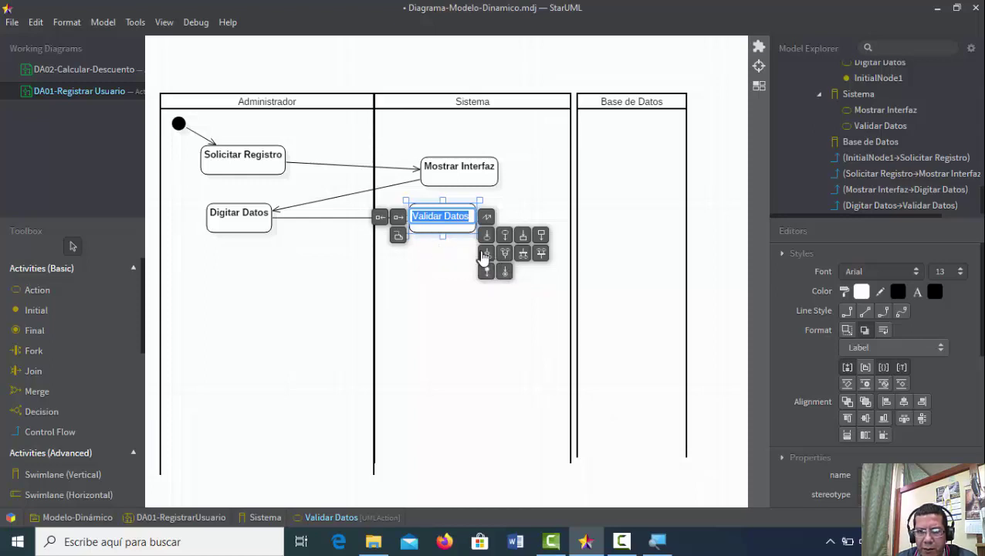
key(Return)
click(486, 255)
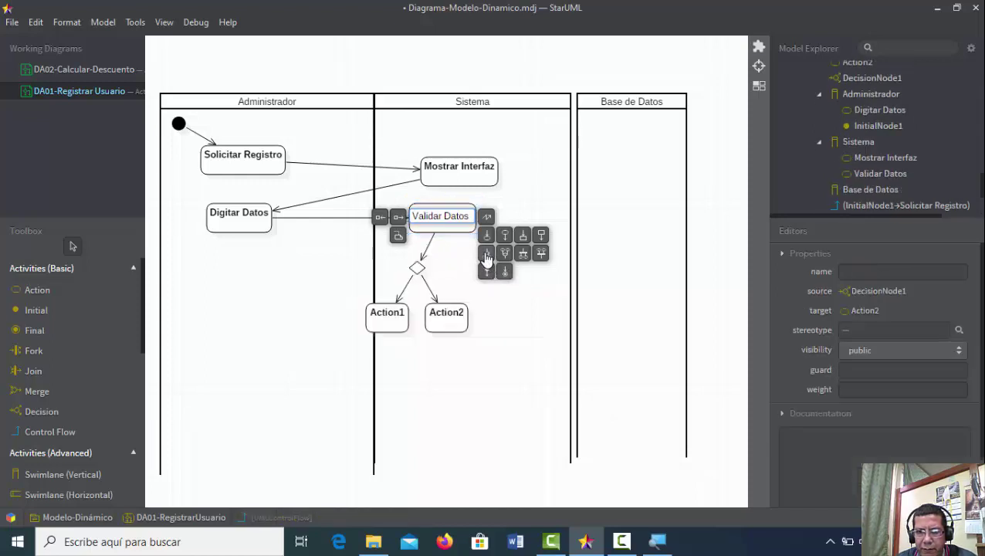
click(736, 188)
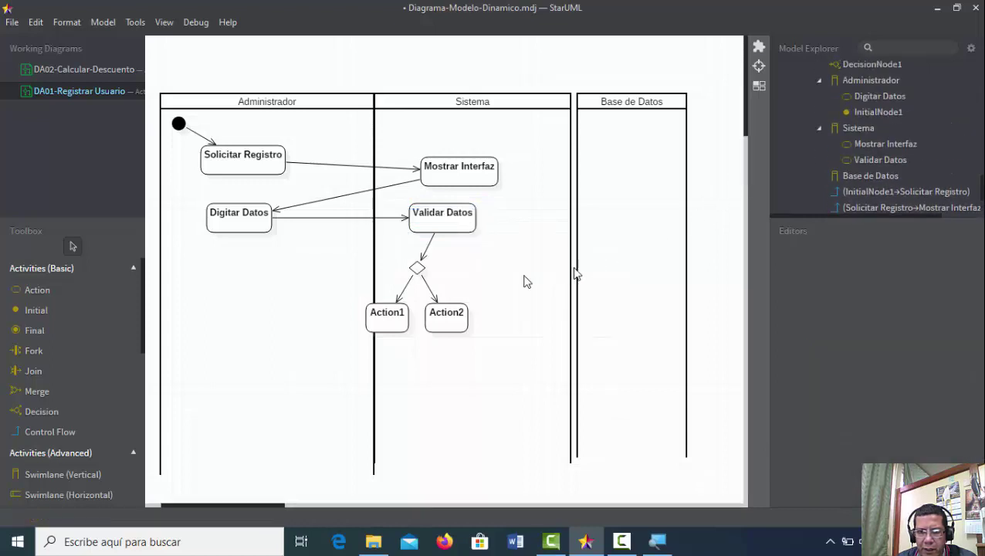
Arrange the decision branch inside the Sistema swimlane, with Action1 below the decision node and Action2 beside Validar Datos.
click(417, 268)
drag(416, 268, 452, 273)
drag(455, 321, 503, 309)
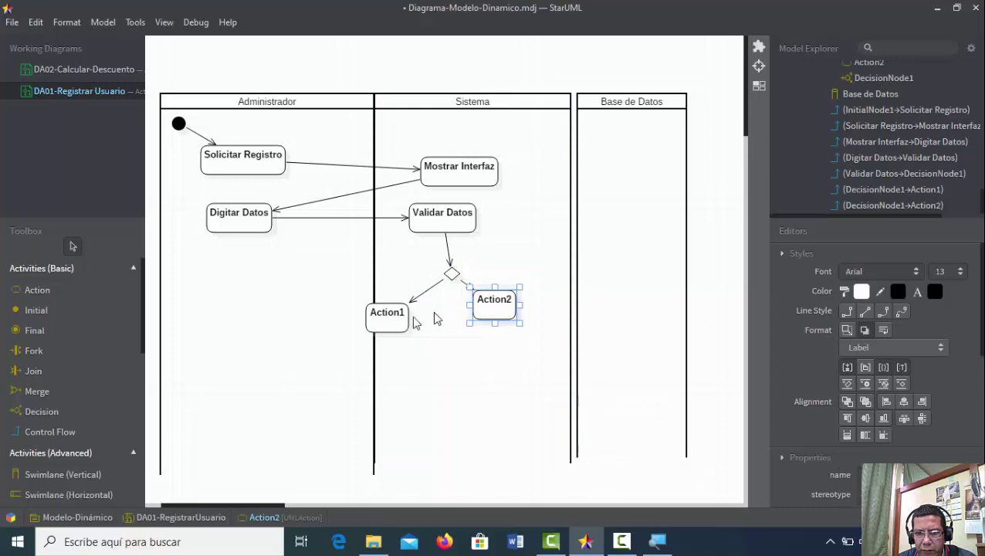
drag(407, 324, 444, 311)
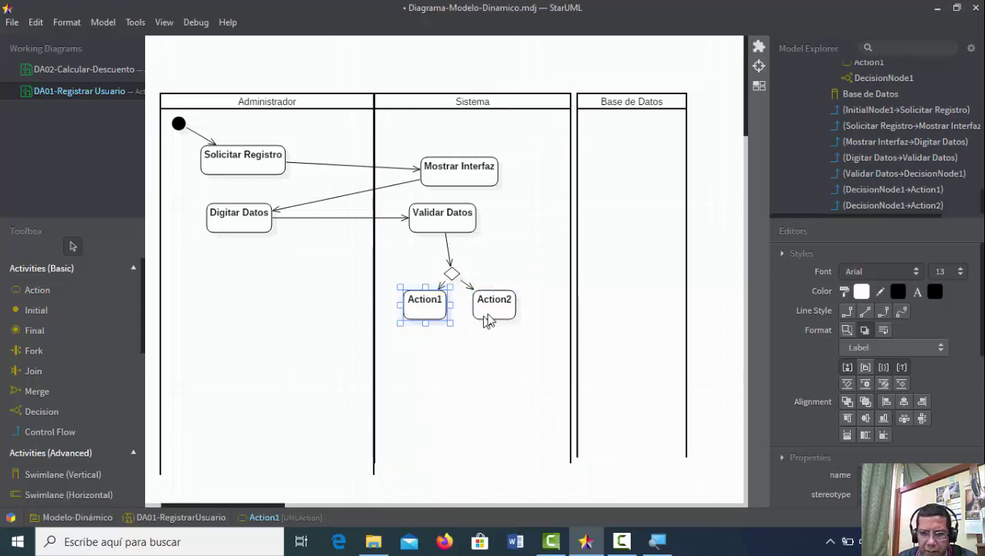
drag(500, 299, 539, 232)
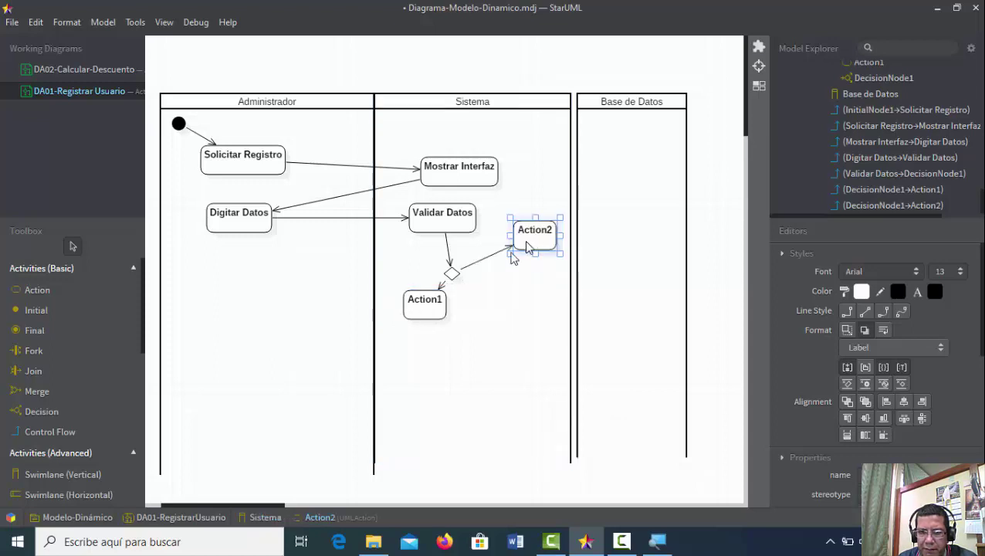
Rename Action1 below the decision node as Soliciar Inserción.
double_click(421, 306)
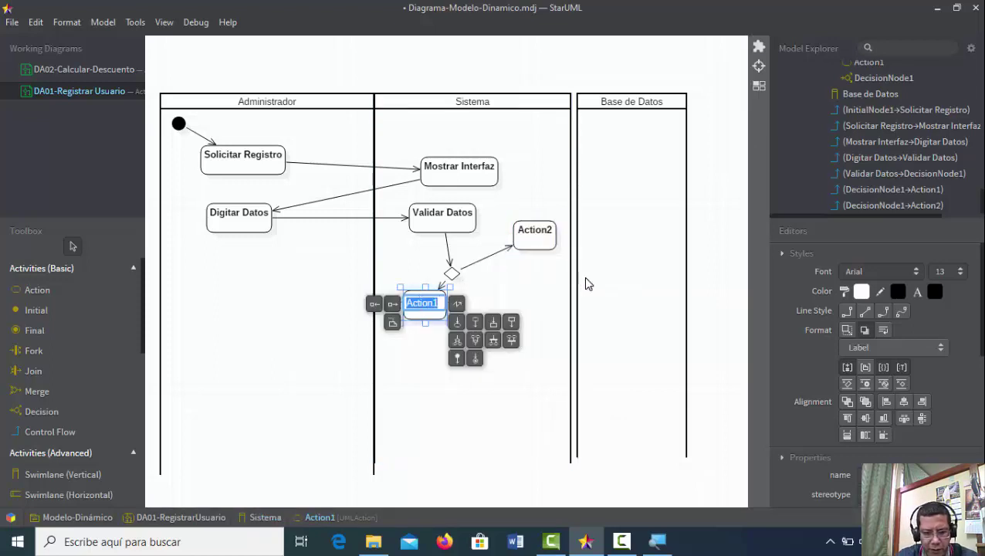
text(So)
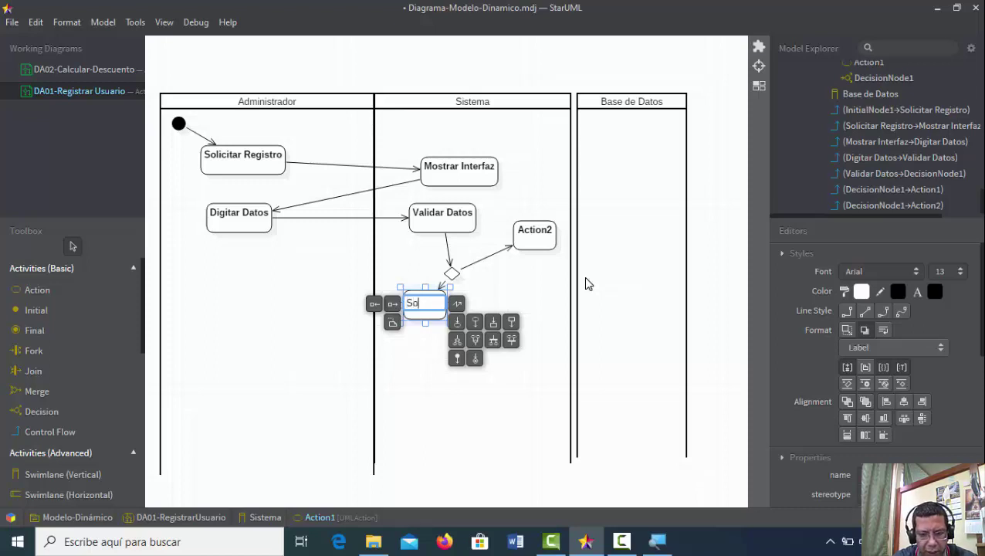
text(liciar In)
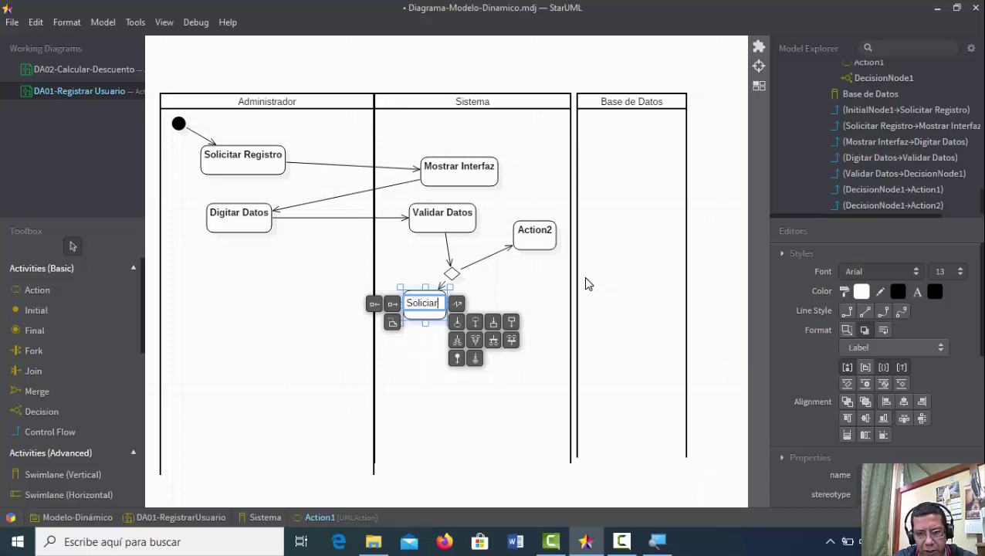
text(sercion)
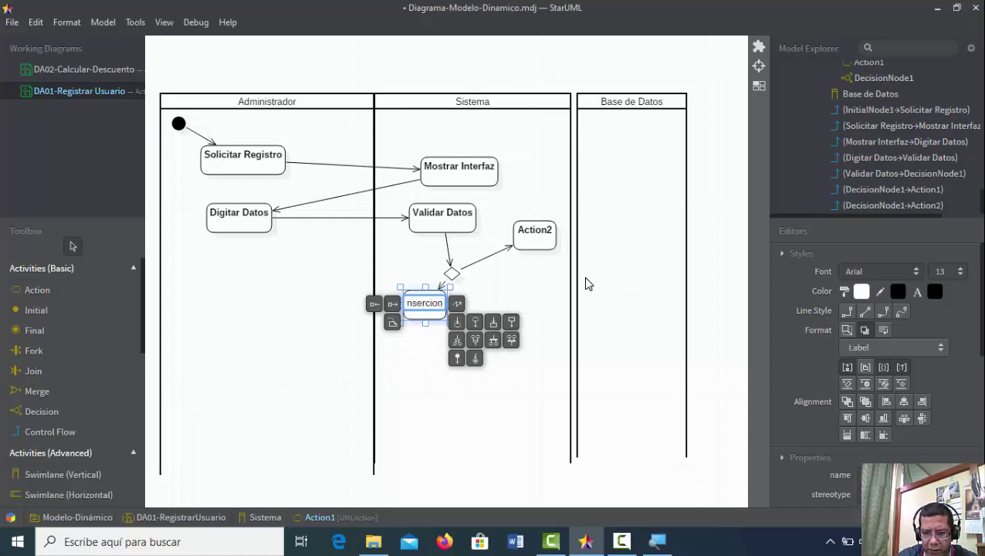
key(BackSpace)
key(BackSpace)
key(BackSpace)
text(ión)
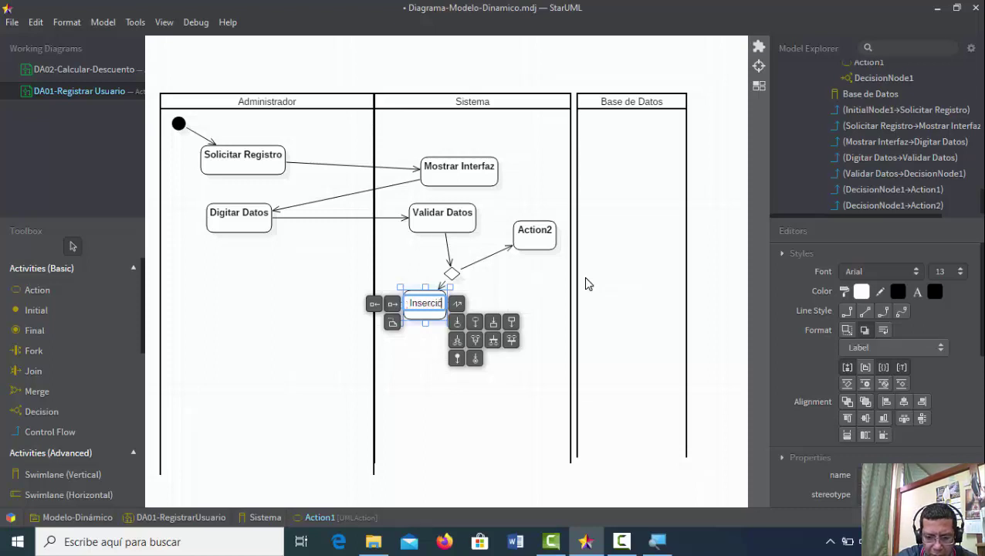
click(737, 251)
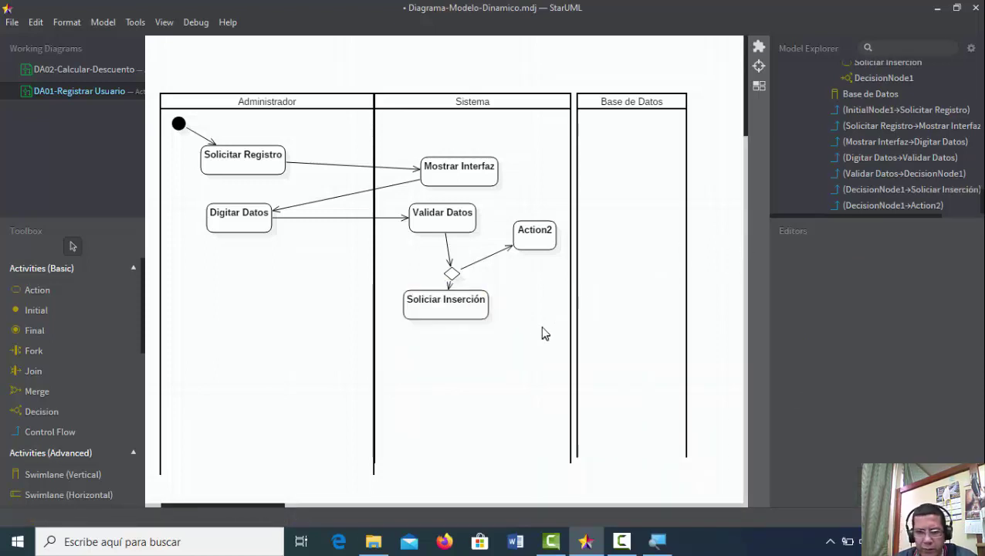
Rename Action2 as Indicar Revisar and place it fully inside the Sistema swimlane, beside the decision node.
click(465, 308)
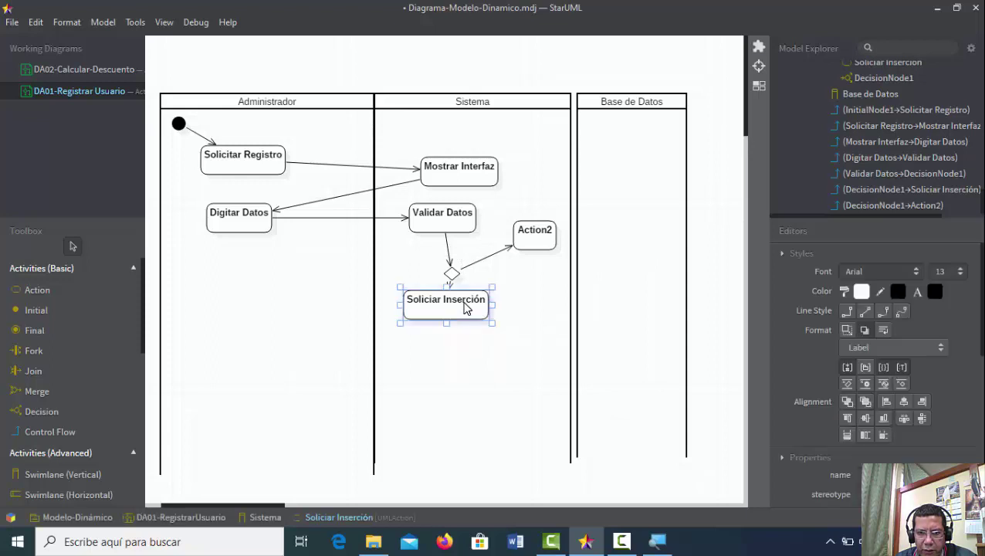
click(450, 275)
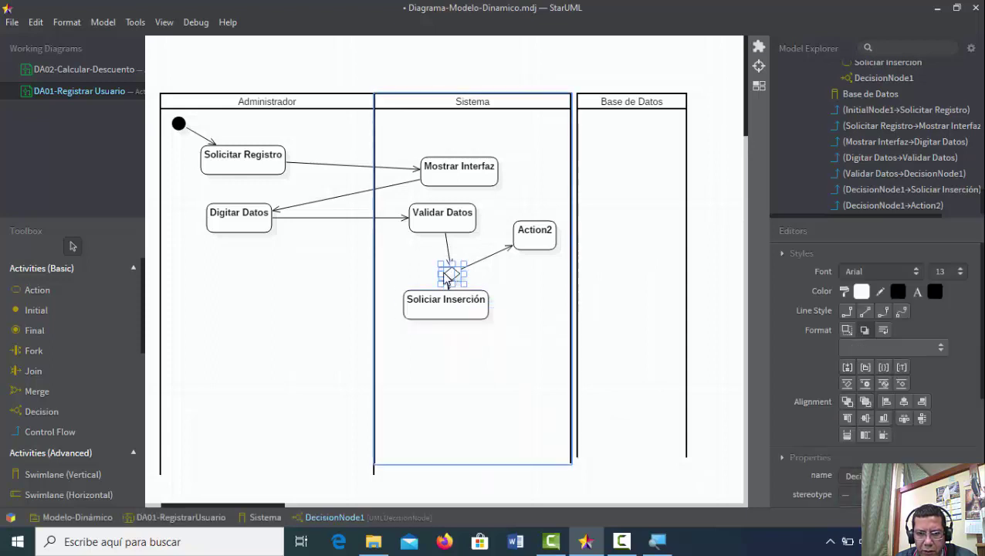
click(698, 243)
double_click(540, 239)
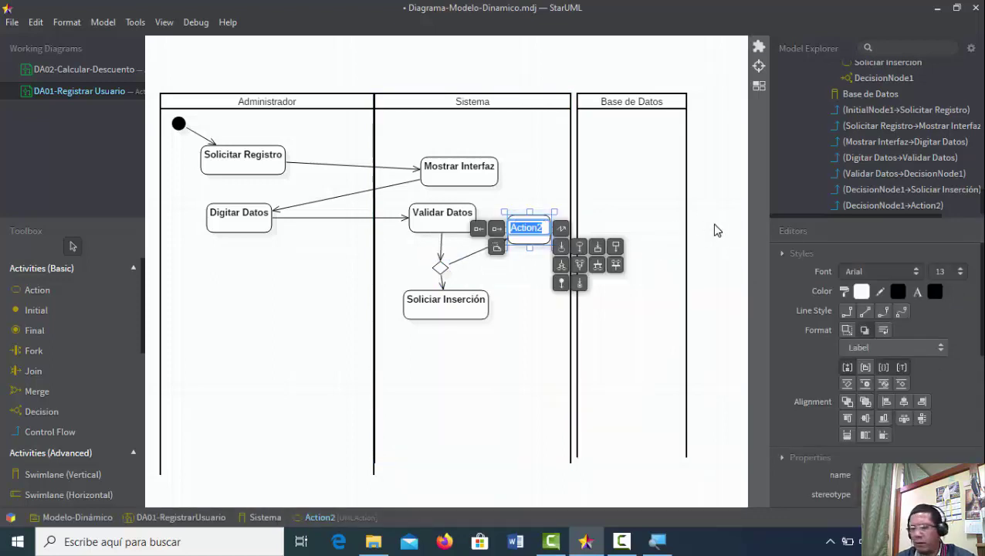
text(Indica)
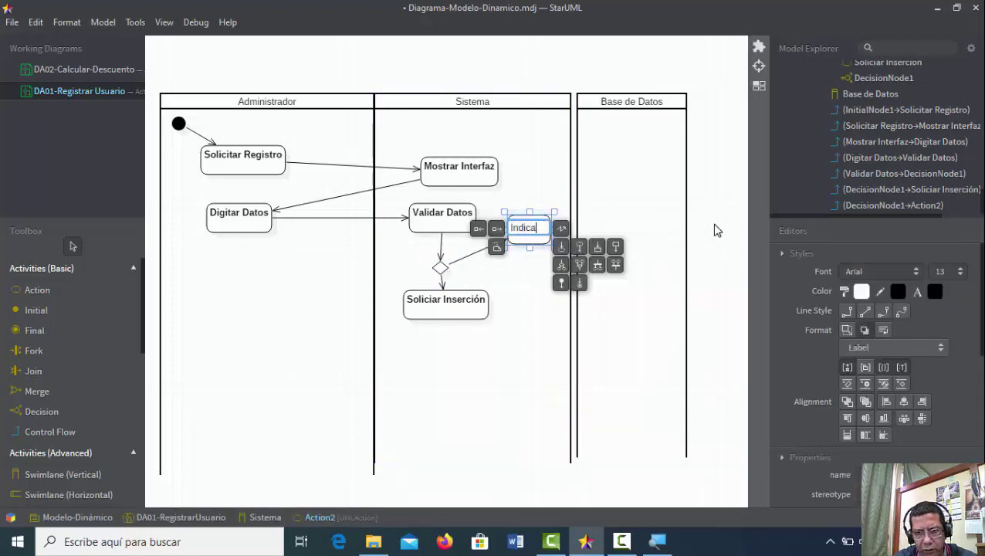
text(r Revisar)
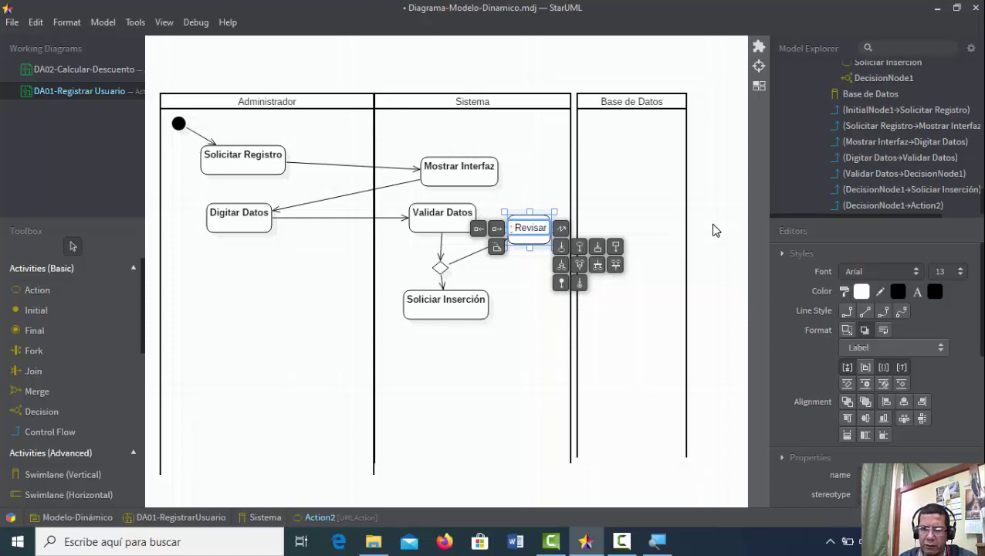
click(713, 225)
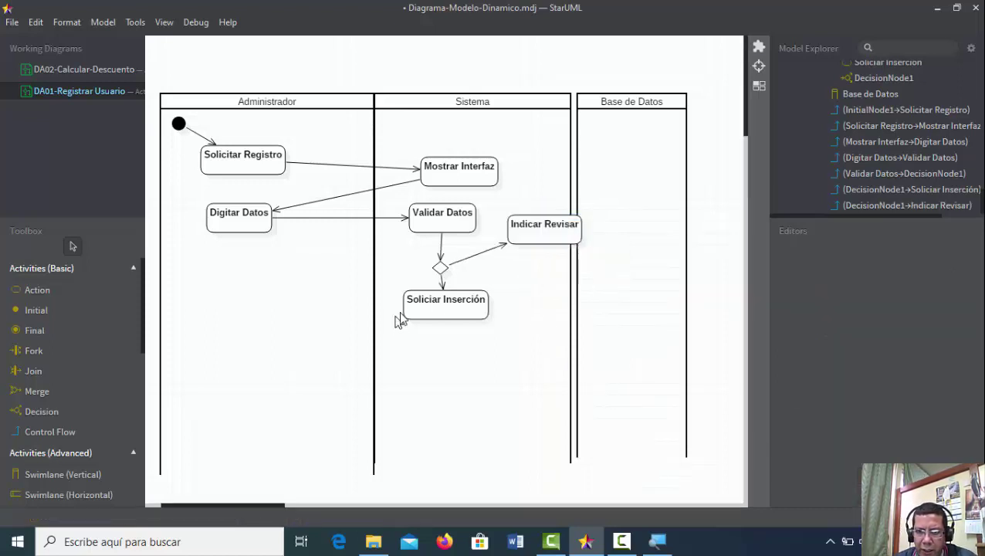
drag(559, 237, 538, 255)
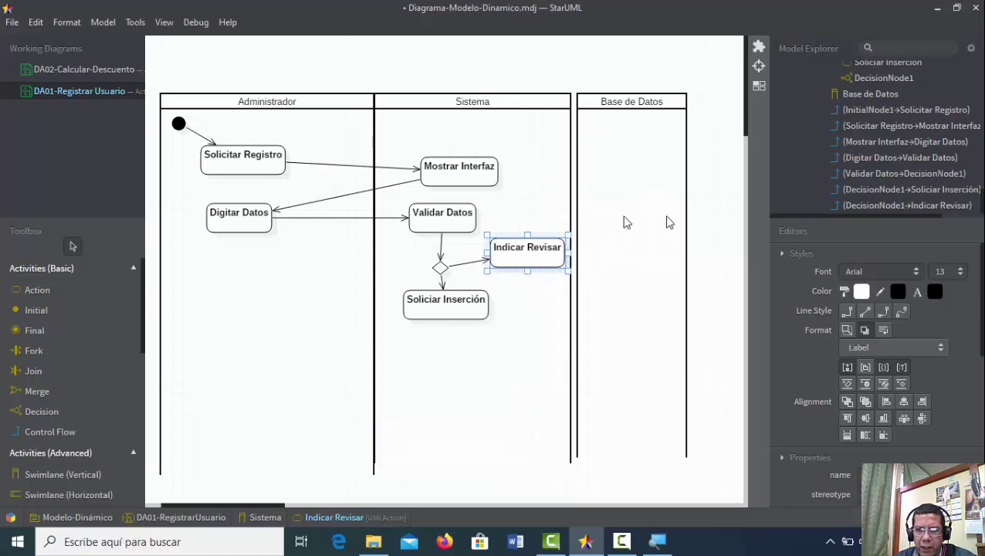
click(698, 197)
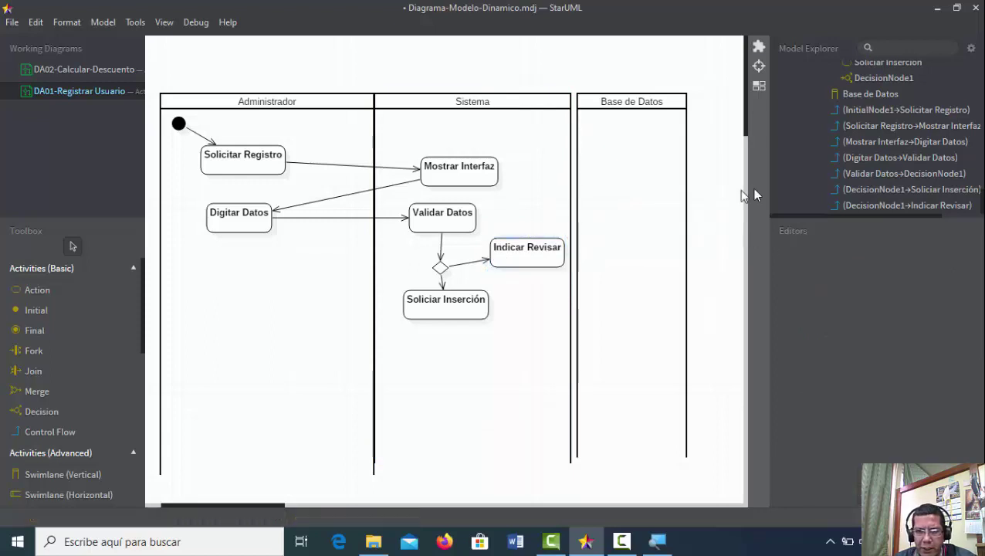
Set the guard of the control flow from Validar Datos to the decision node to Datos correctos.
click(441, 243)
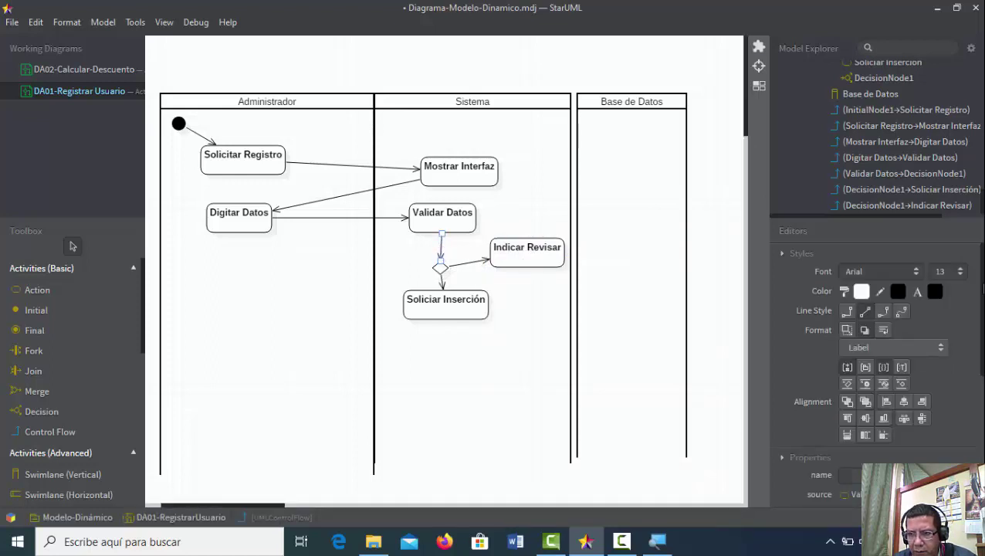
scroll(911, 324, down, 5)
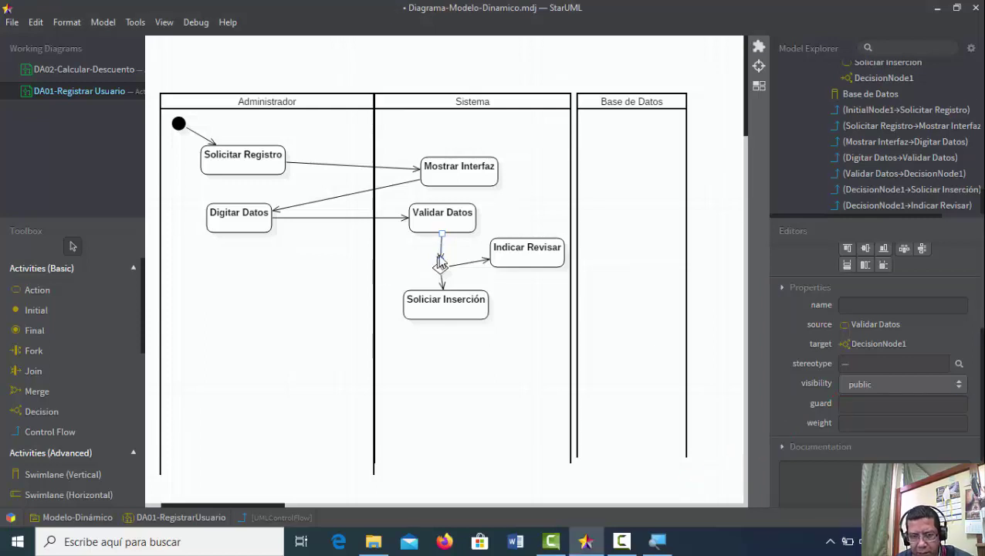
click(868, 402)
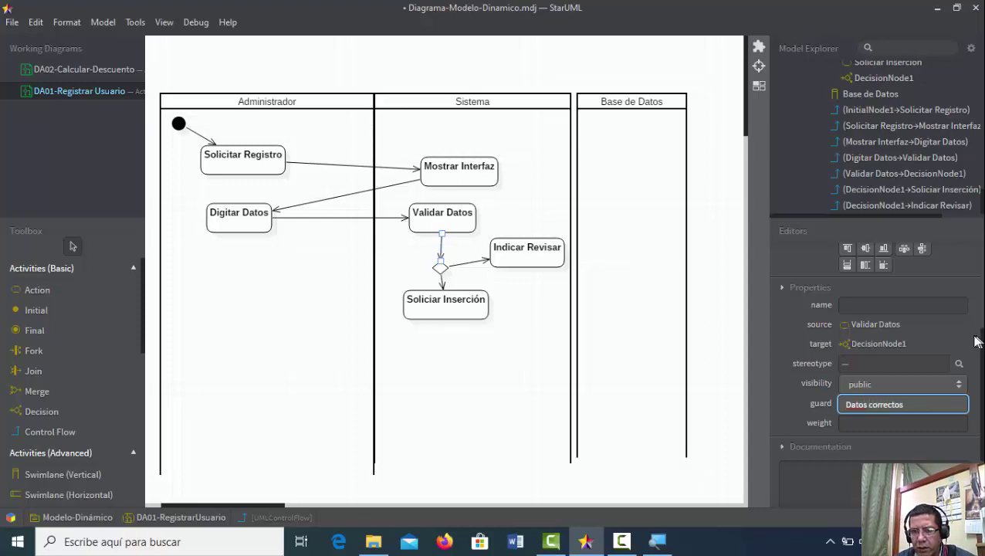
click(723, 299)
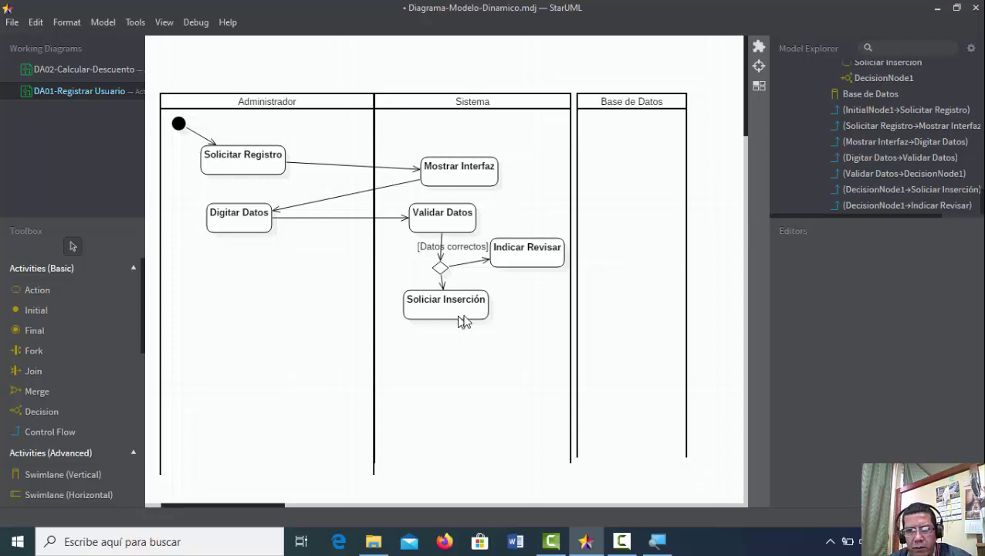
Move the [Datos correctos] label below the decision node and shift Soliciar Inserción down slightly to make room.
click(456, 250)
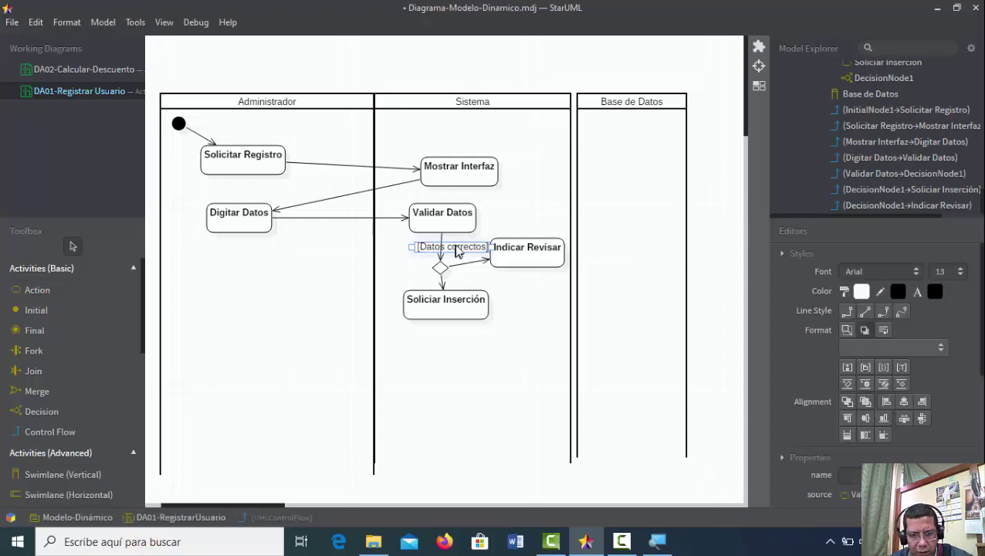
drag(466, 272, 475, 306)
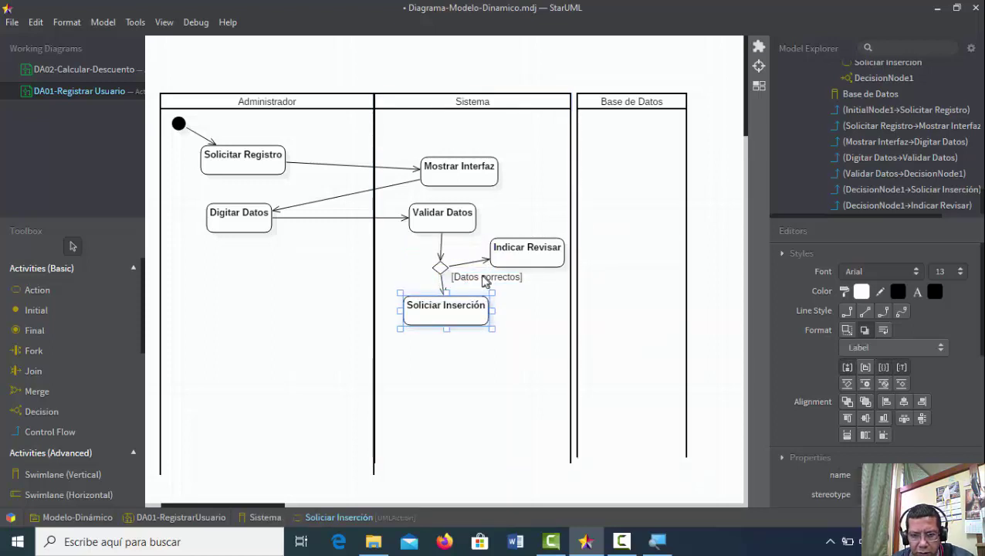
click(482, 283)
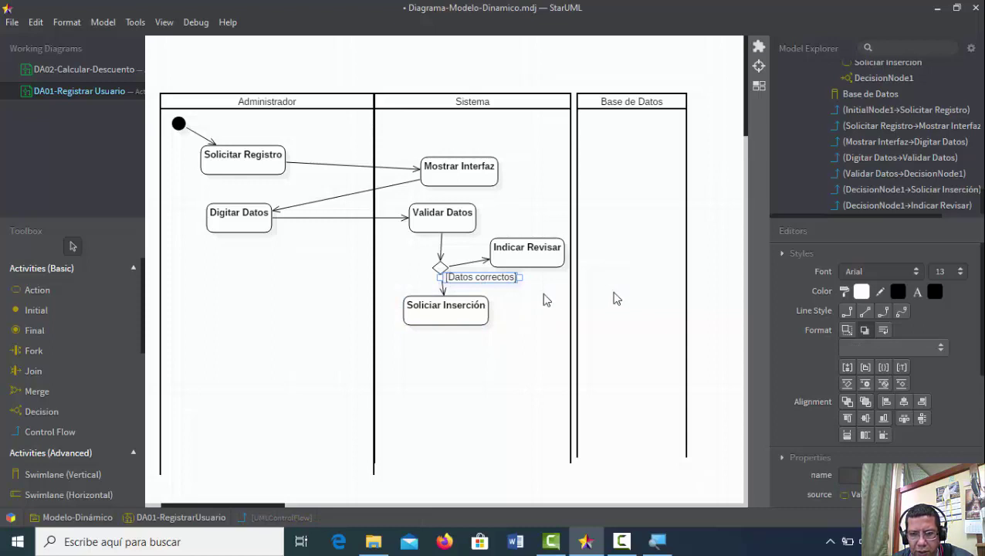
click(719, 251)
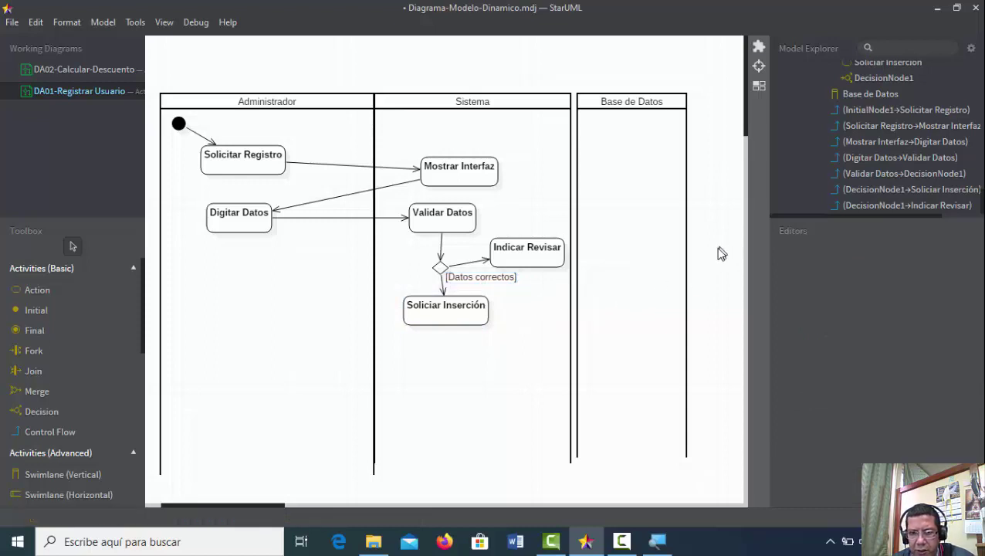
Shift Validar Datos slightly toward Administrador, then narrow the Administrador swimlane and widen Sistema toward it.
click(464, 233)
drag(461, 236, 452, 240)
click(369, 266)
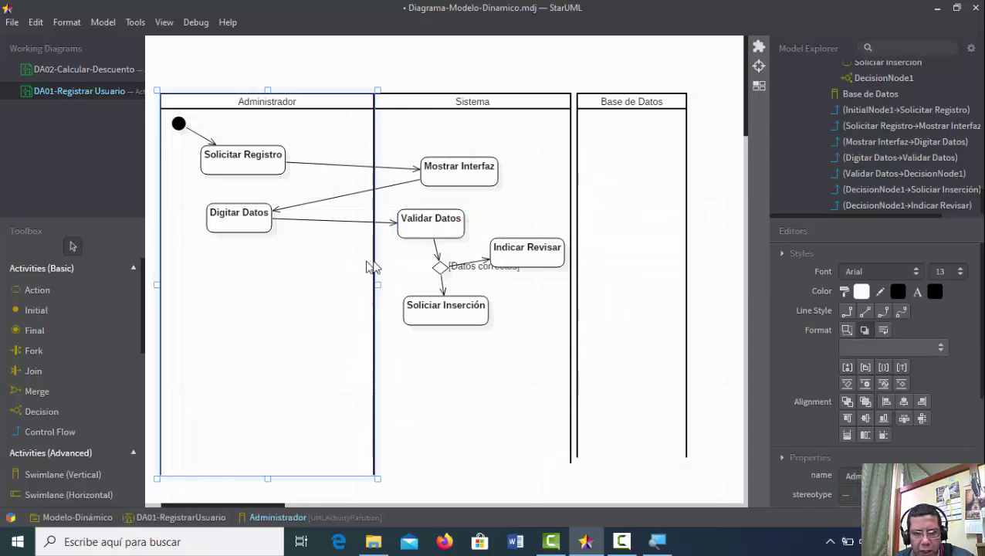
drag(375, 284, 324, 276)
click(376, 283)
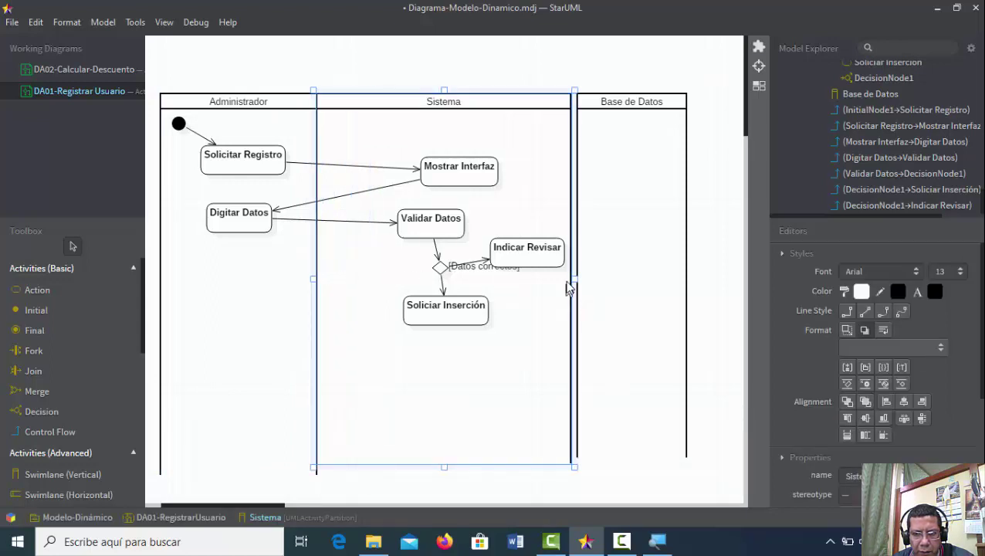
drag(572, 277, 568, 285)
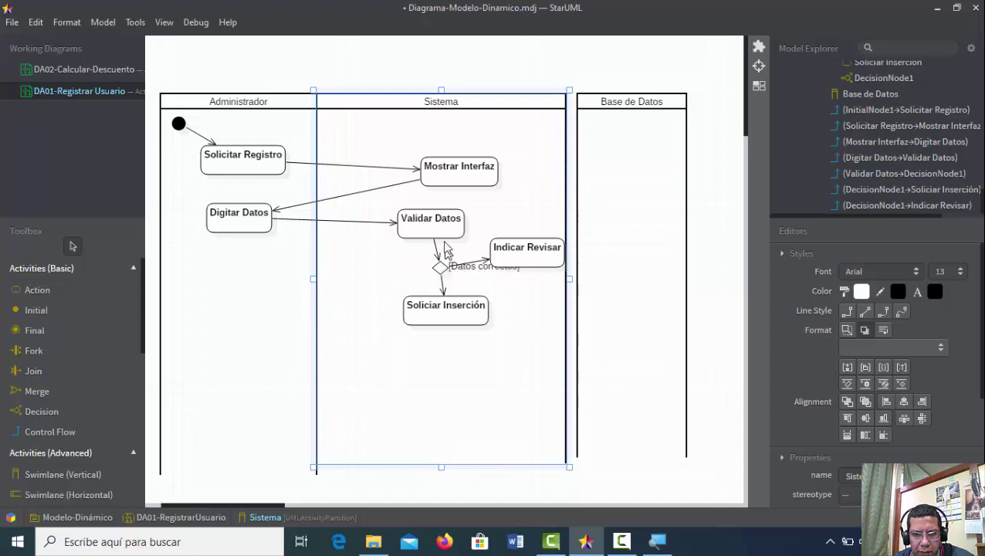
Move Validar Datos, Soliciar Inserción and the decision node toward the Administrador side of the Sistema swimlane.
drag(438, 237, 393, 238)
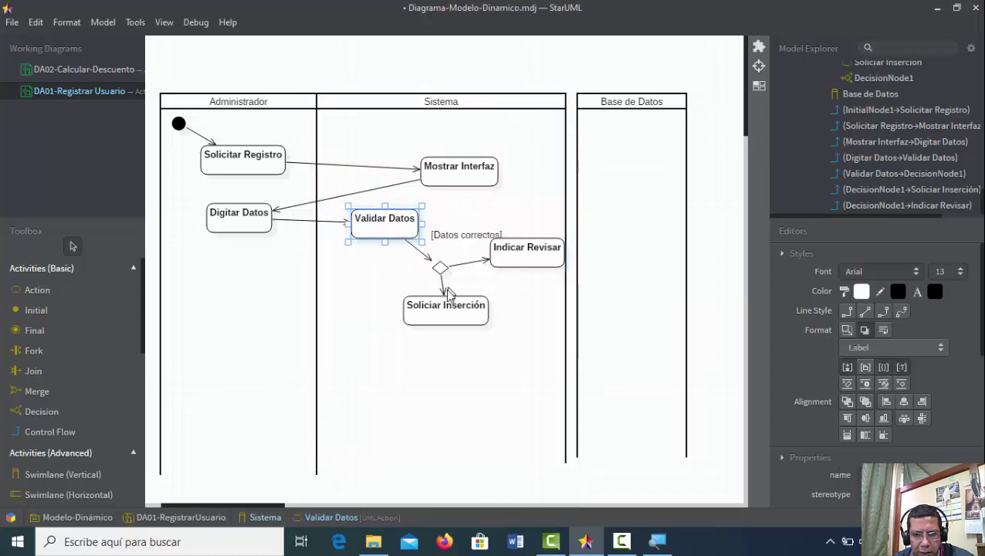
drag(442, 309, 376, 309)
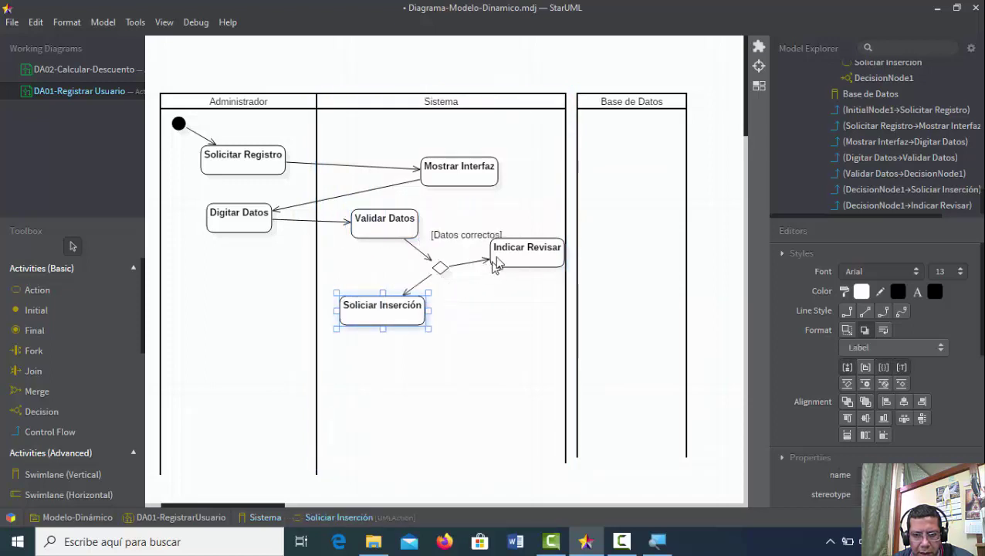
drag(442, 274, 396, 274)
click(497, 283)
double_click(442, 283)
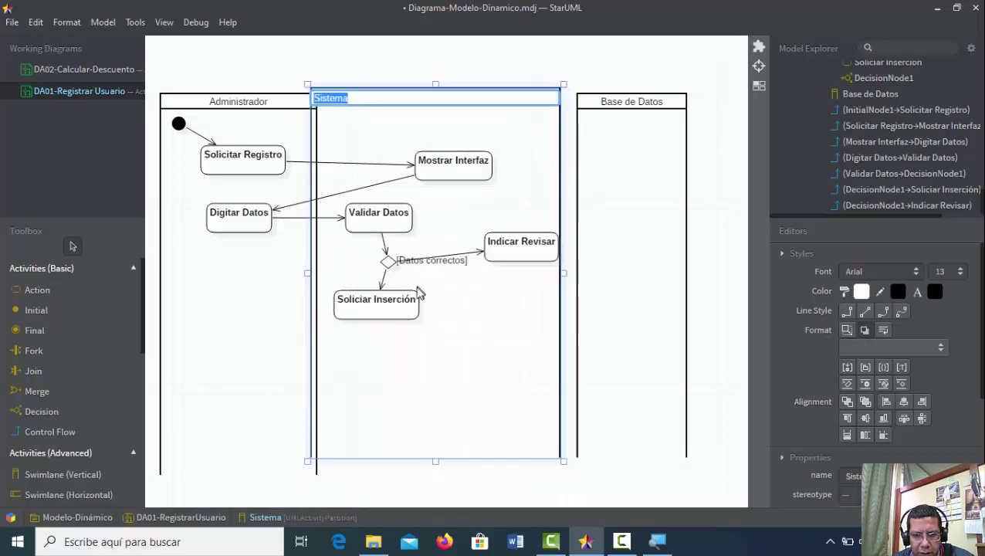
key(Return)
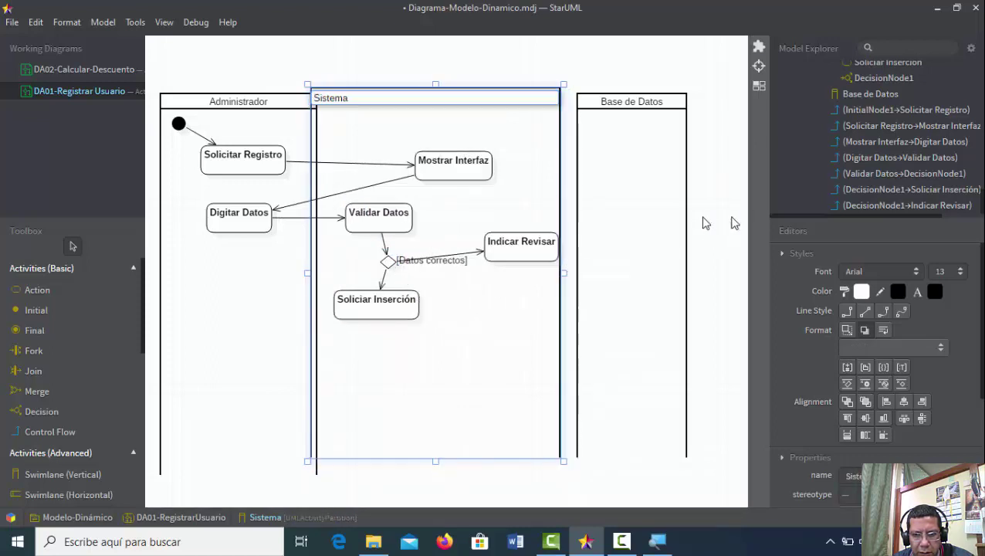
click(704, 222)
Align the decision node between Validar Datos and Soliciar Inserción, with the [Datos correctos] label beside the flow to Soliciar Inserción.
drag(498, 248, 488, 243)
click(441, 270)
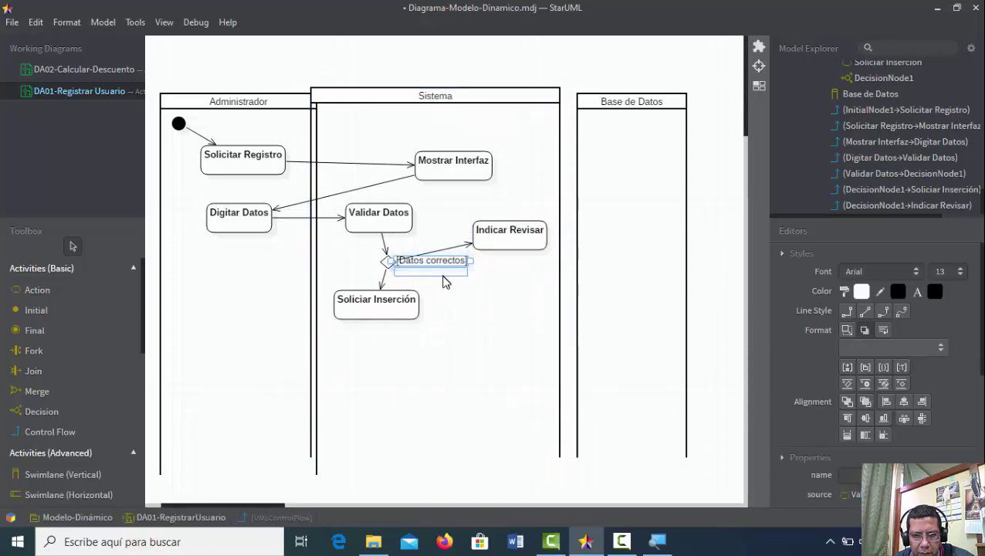
drag(444, 281, 413, 304)
click(405, 303)
drag(385, 264, 376, 276)
drag(391, 314, 374, 314)
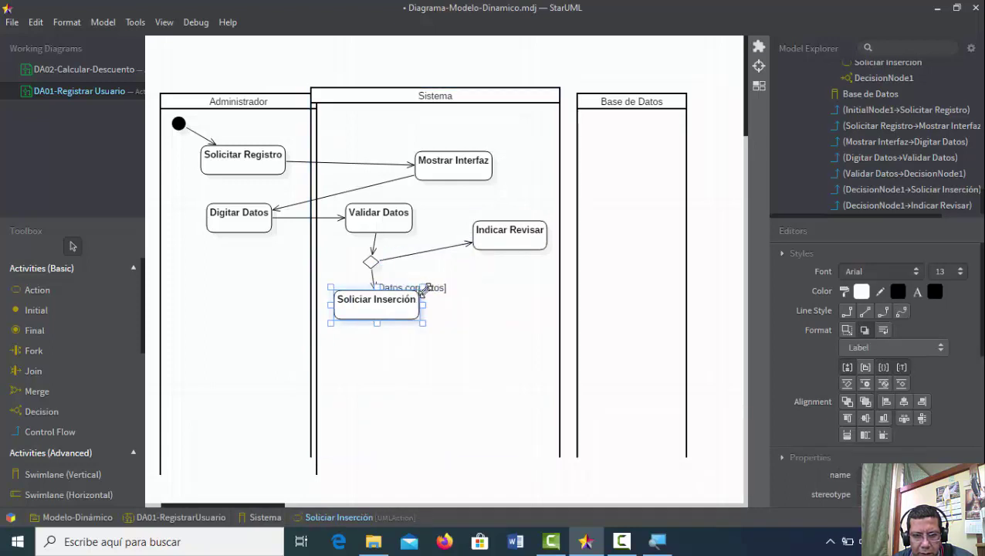
click(444, 288)
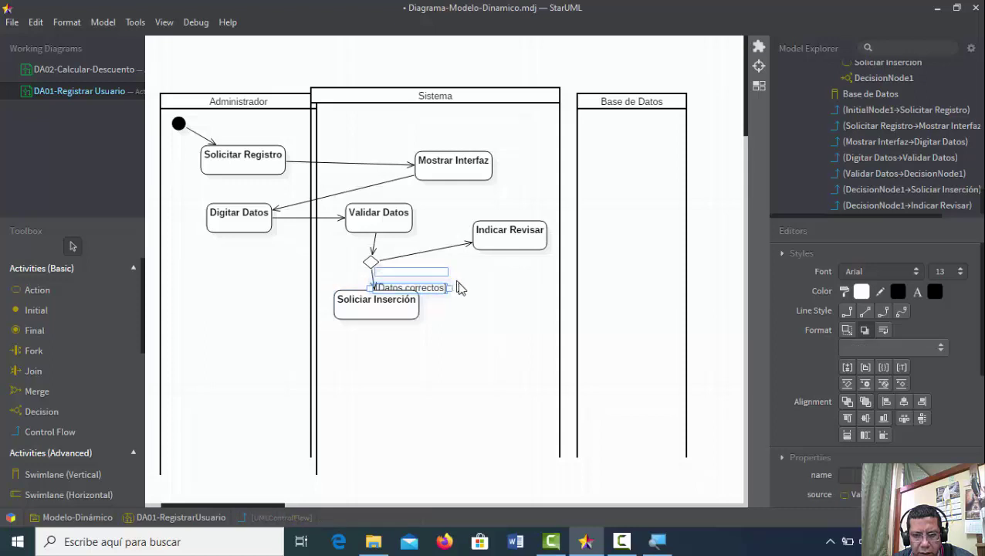
drag(459, 287, 467, 286)
click(698, 253)
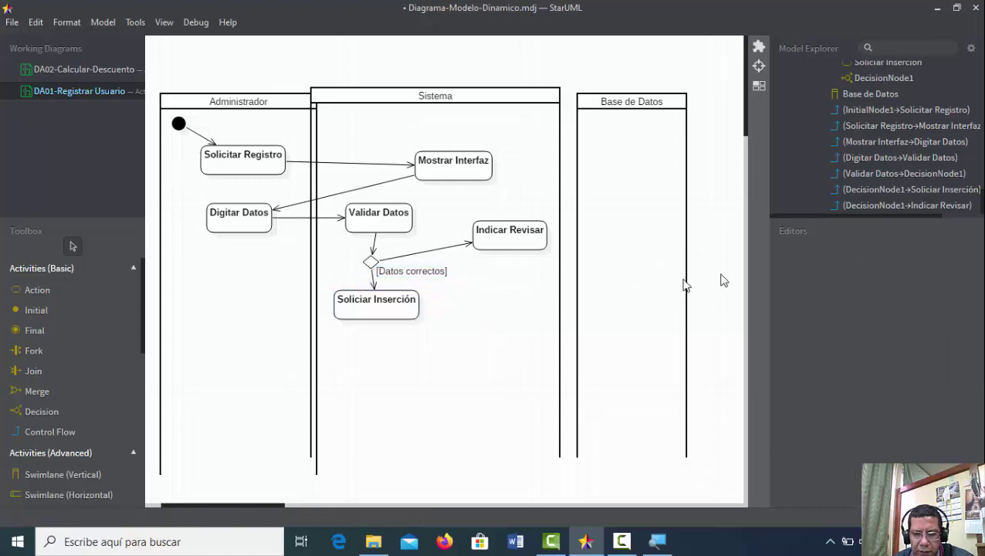
Move Indicar Revisar slightly down and closer to the decision node.
click(428, 277)
click(496, 244)
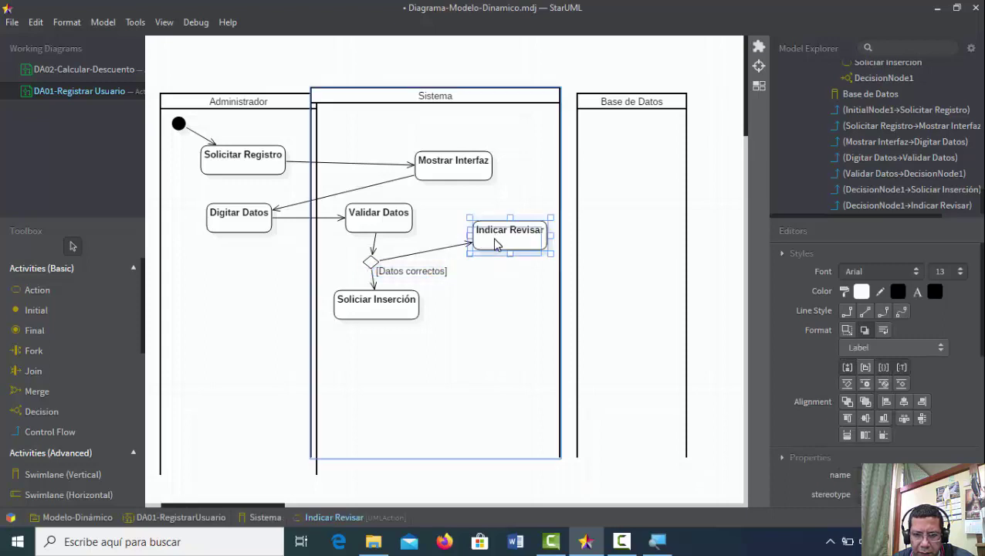
drag(497, 244, 490, 250)
Set the guard of the control flow from the decision node to Indicar Revisar to "Datos Incorrectos".
click(431, 256)
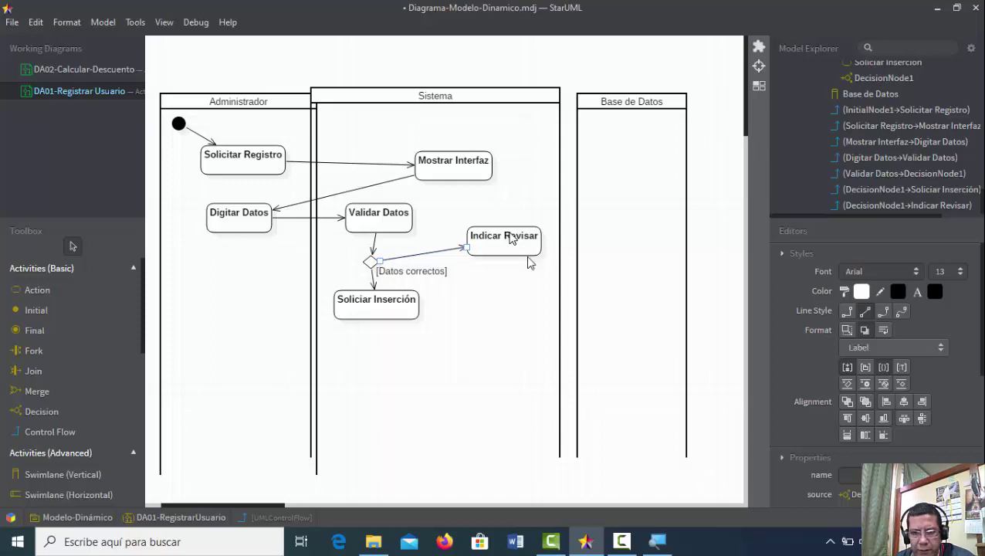
scroll(939, 432, down, 5)
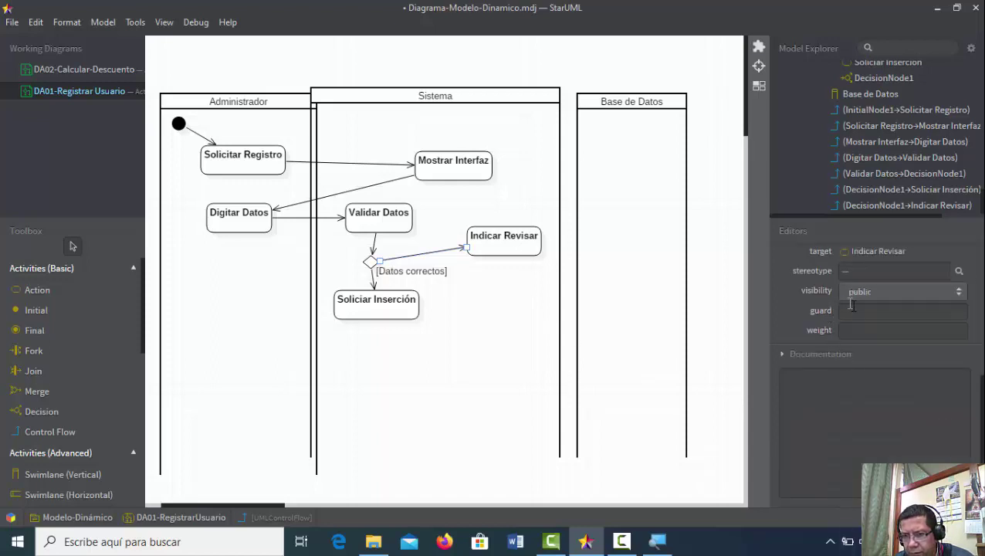
scroll(923, 363, up, 5)
scroll(926, 386, down, 5)
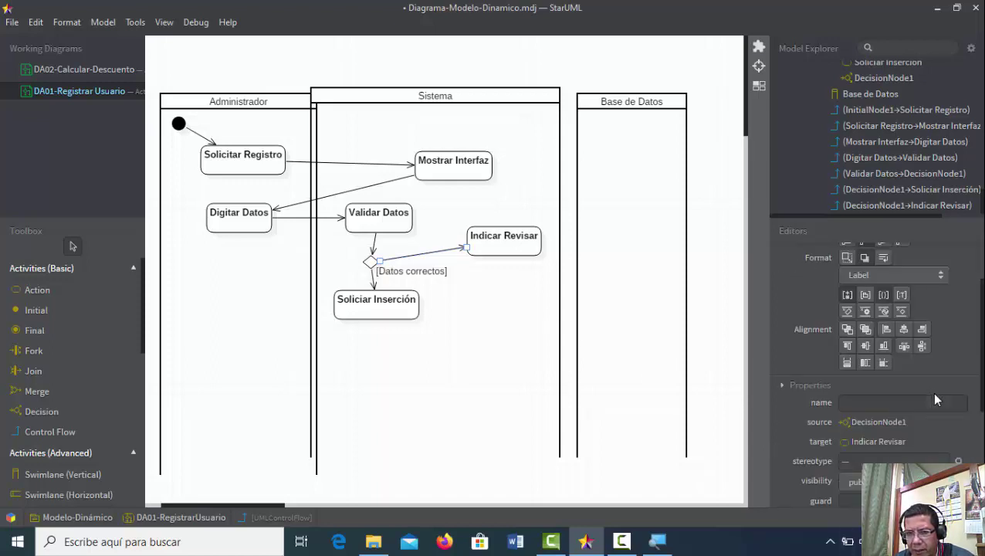
scroll(920, 392, up, 5)
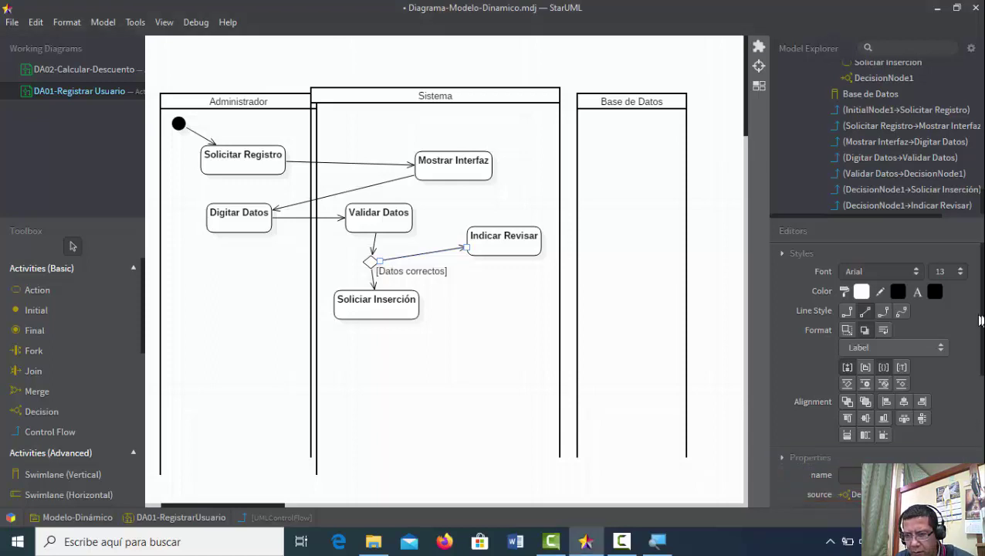
scroll(895, 370, down, 4)
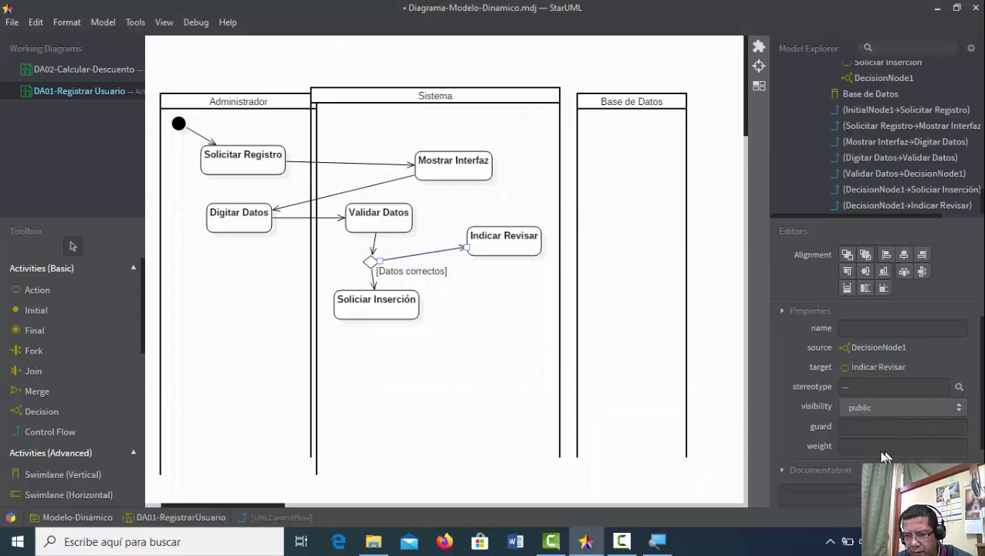
click(878, 422)
text(D)
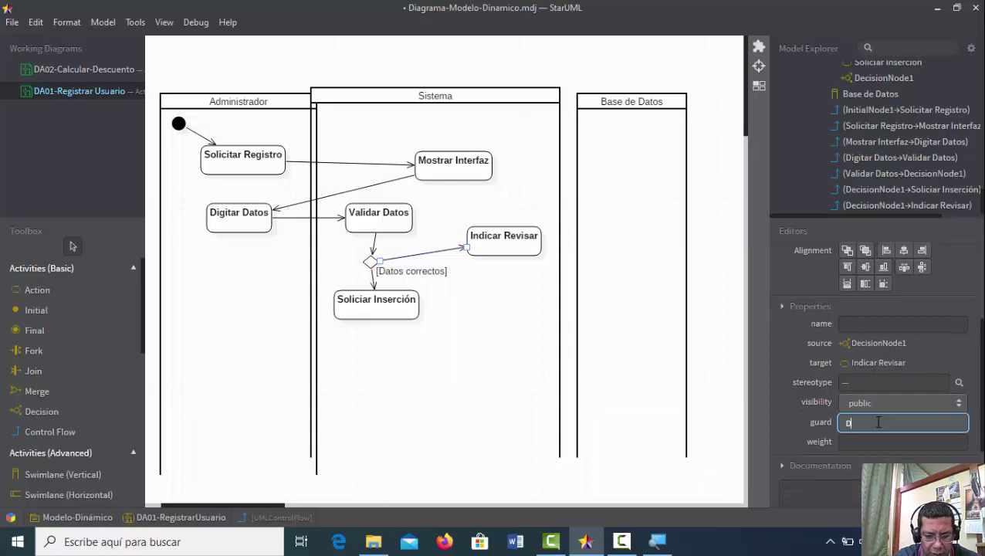
text(atos Incorre)
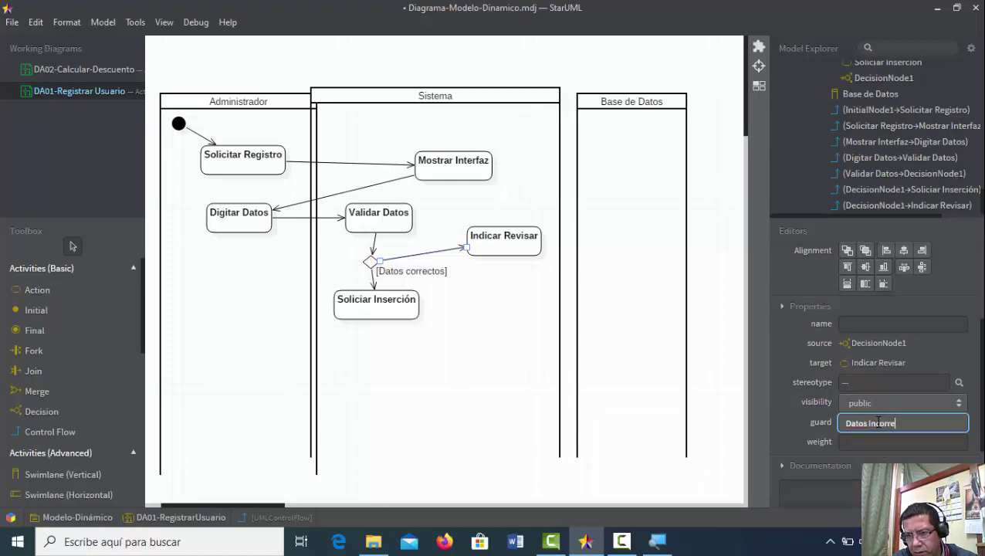
text(ctos)
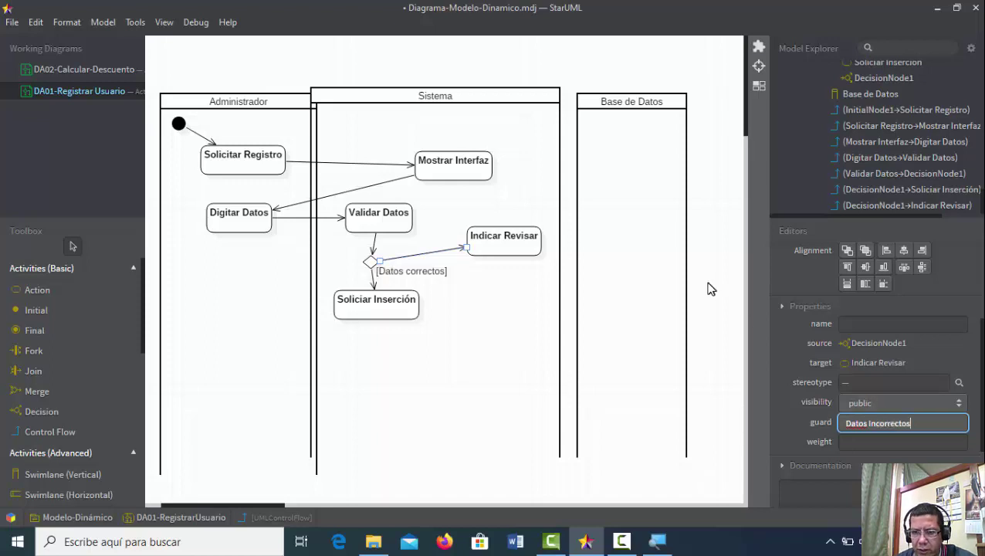
key(Return)
Shift Indicar Revisar slightly down and away from the decision node, making room for the [Datos Incorrectos] label.
click(525, 259)
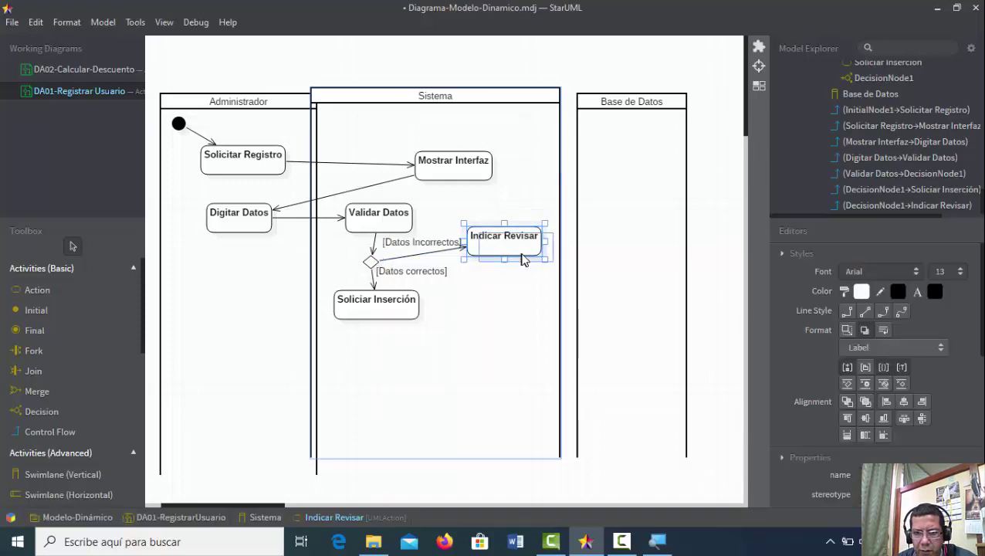
drag(521, 256, 527, 260)
click(726, 244)
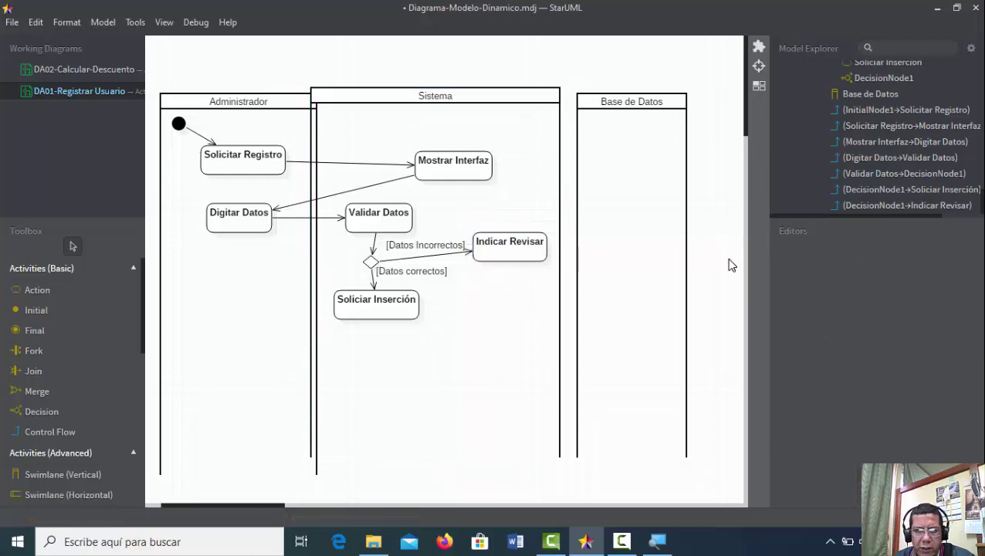
Align the Sistema swimlane with the top and adjoining edge of the Administrador swimlane.
click(516, 106)
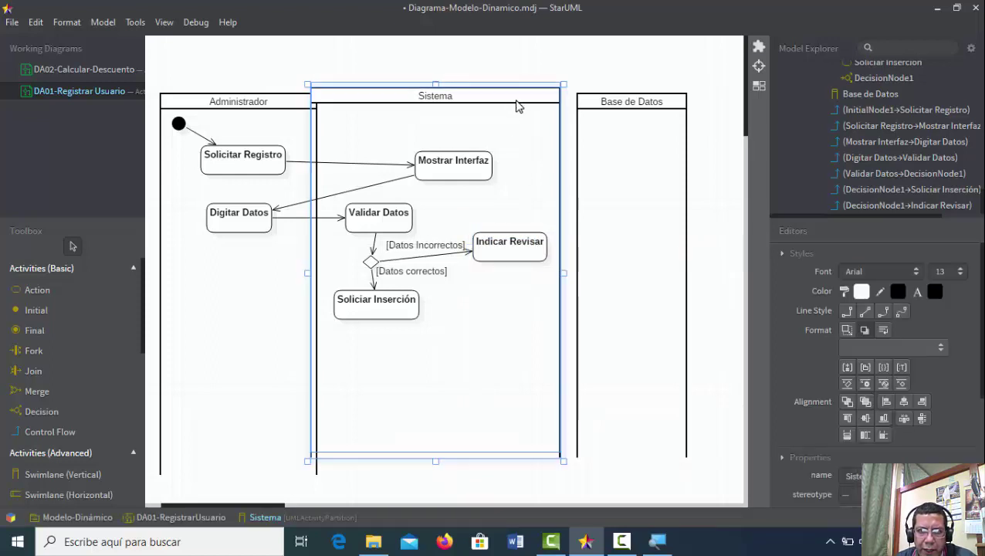
key(ctrl+z)
click(588, 72)
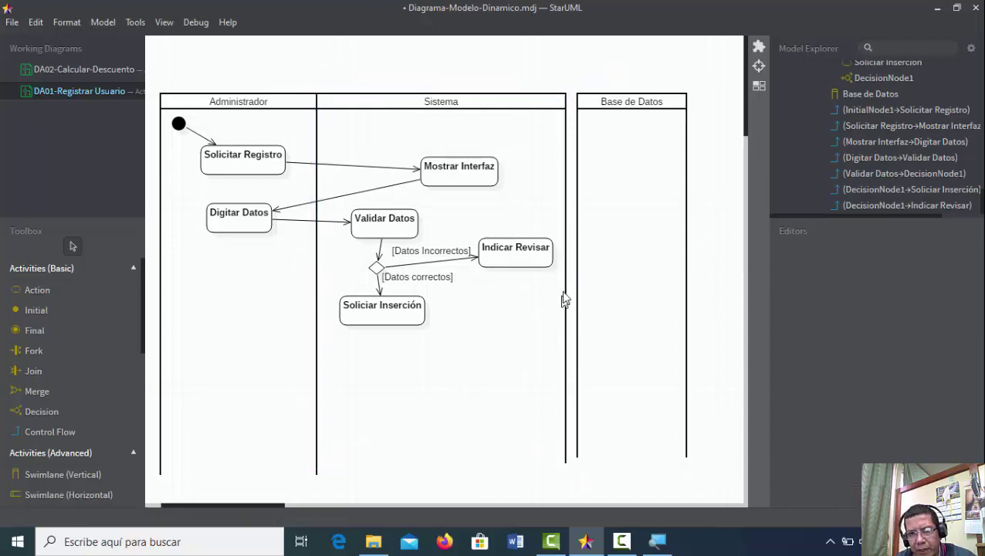
Connect Indicar Revisar to Mostrar Interfaz with an unnamed control flow, routed at a right angle into the side of Mostrar Interfaz facing Base de Datos.
click(50, 431)
drag(526, 246, 494, 173)
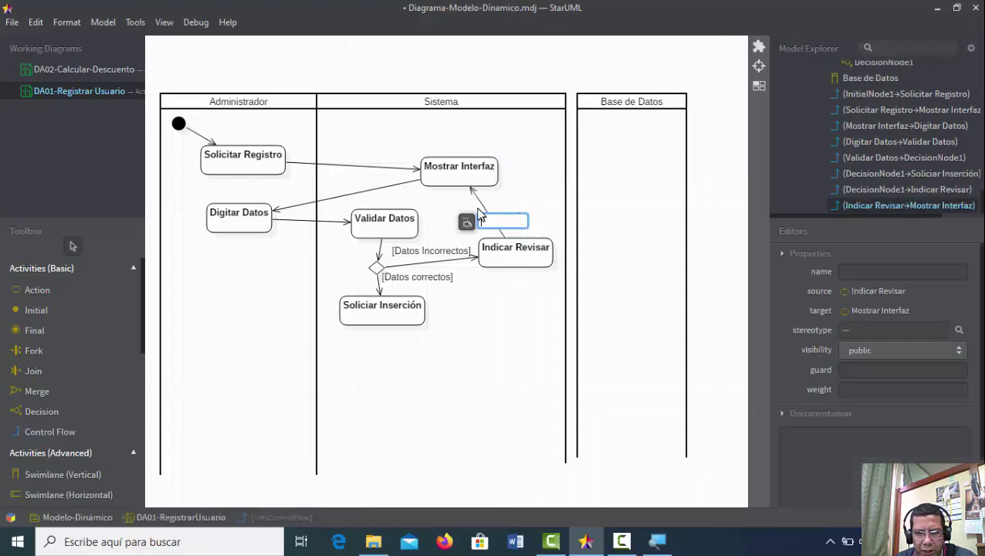
key(Return)
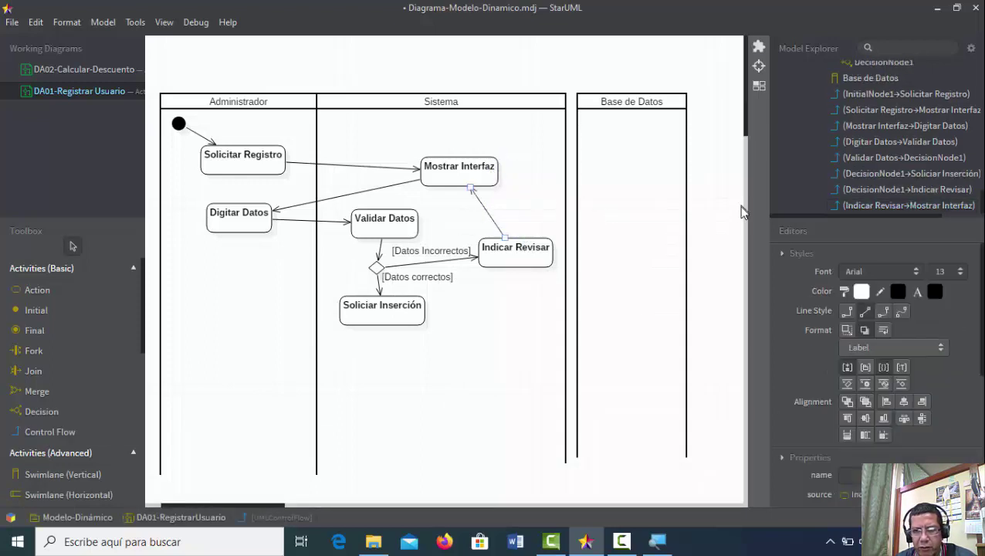
key(ctrl+l)
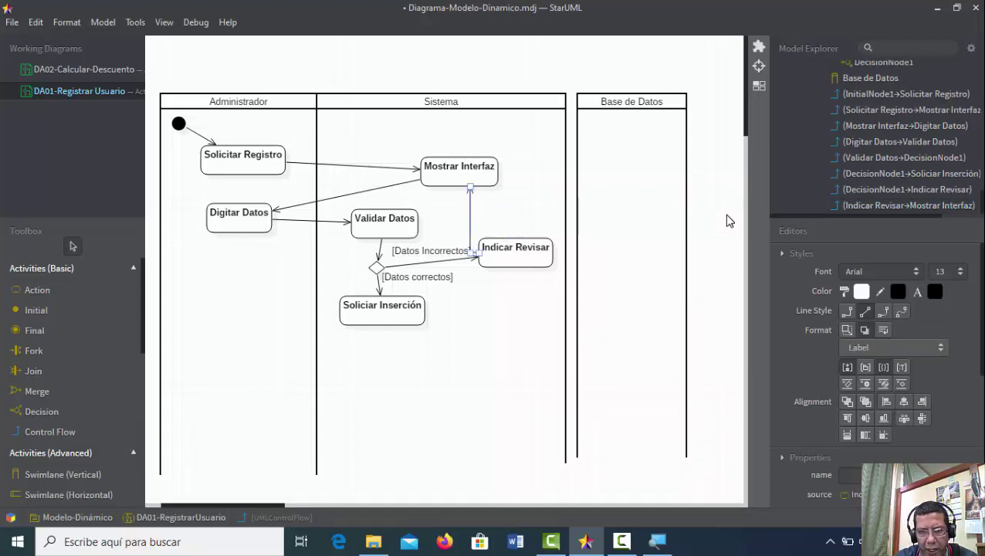
drag(471, 247, 531, 169)
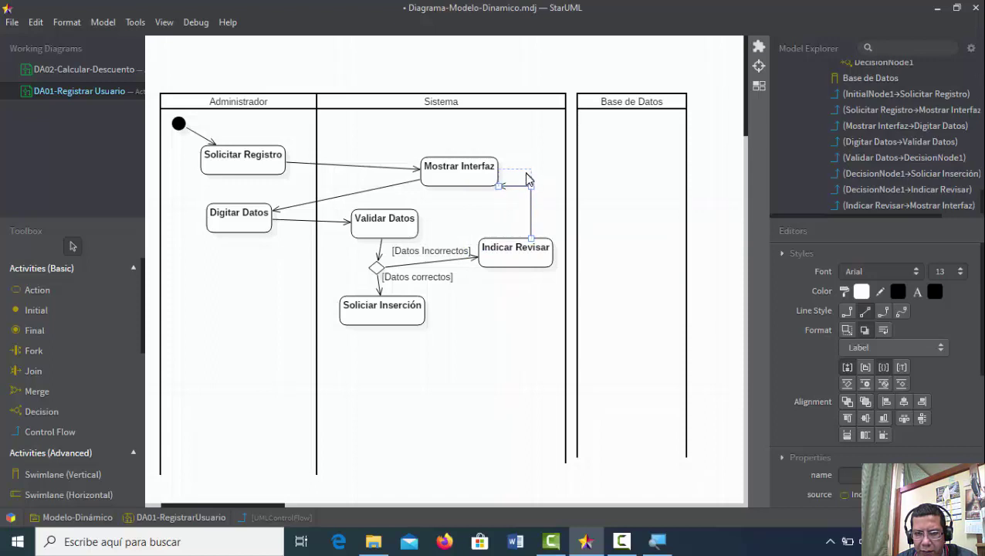
click(730, 185)
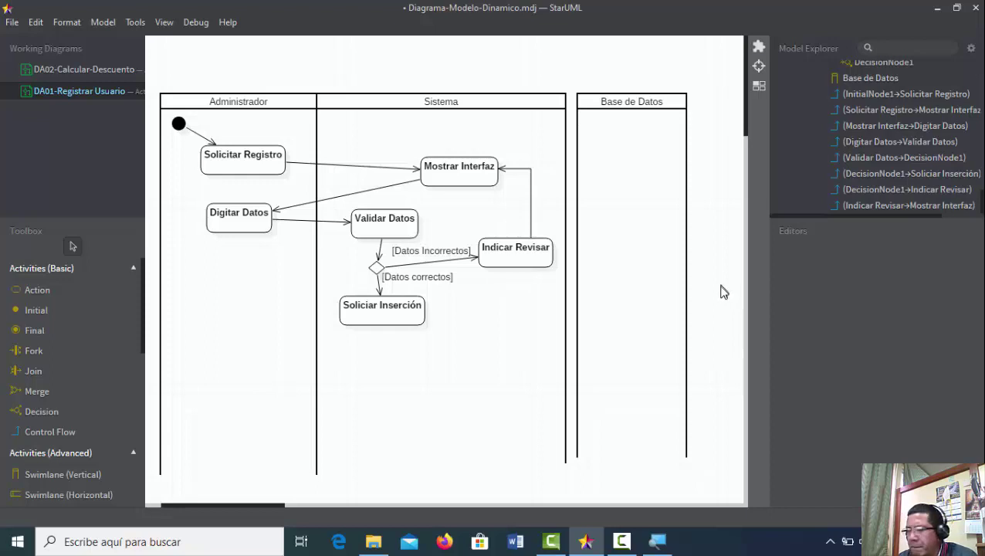
Align Soliciar Inserción beneath the decision node and add an action connected from it in the Base de Datos swimlane.
click(417, 318)
drag(417, 318, 411, 317)
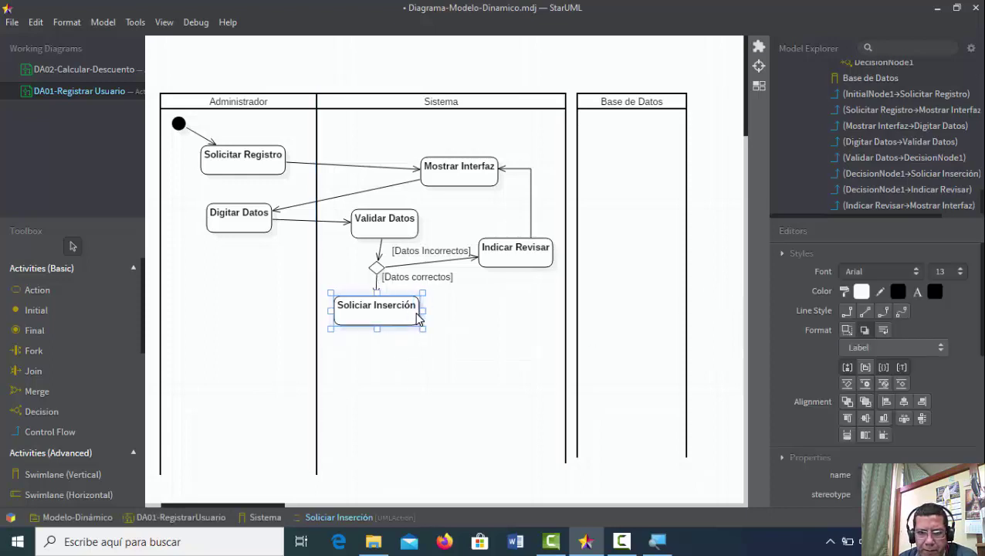
double_click(400, 312)
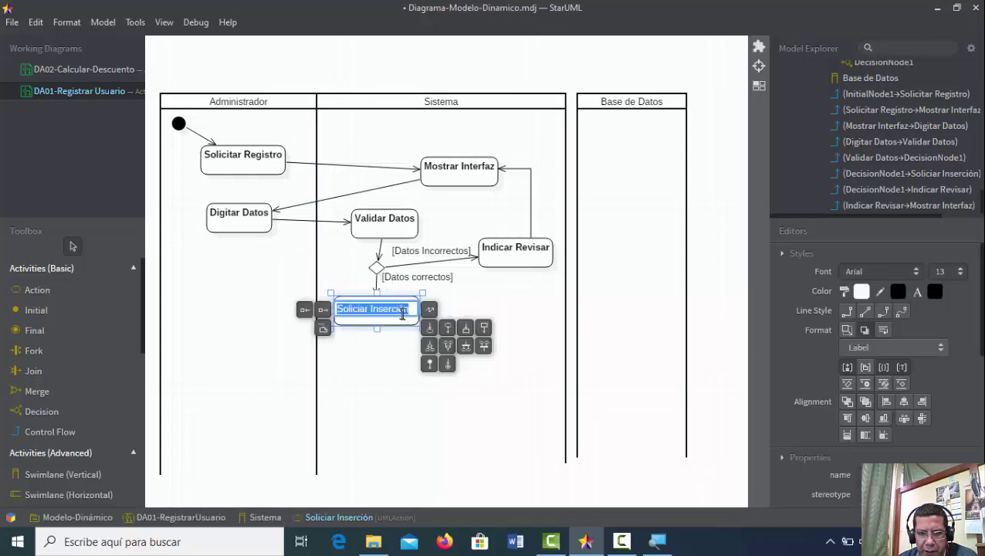
click(430, 329)
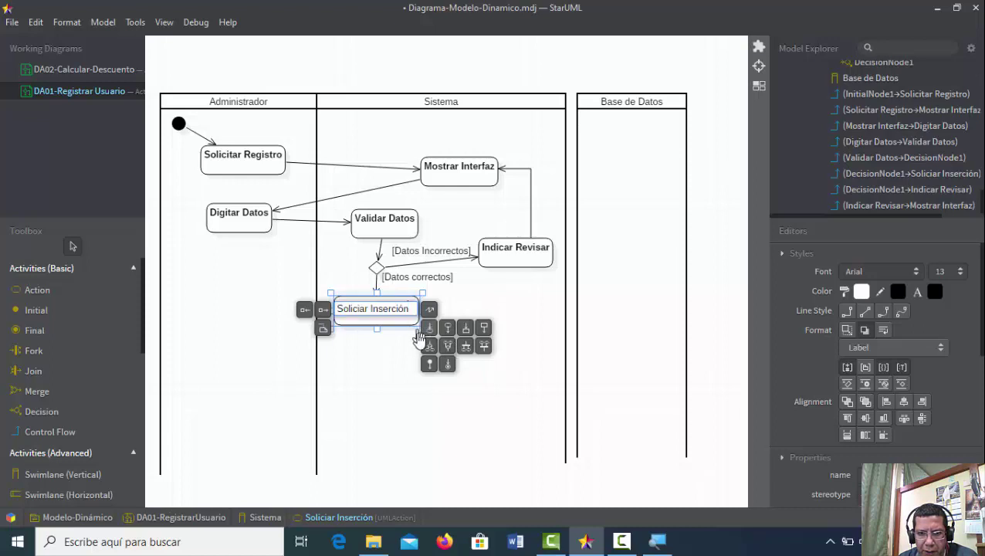
drag(370, 395, 639, 318)
Name the new action in the Base de Datos swimlane "Validar Datos".
double_click(625, 319)
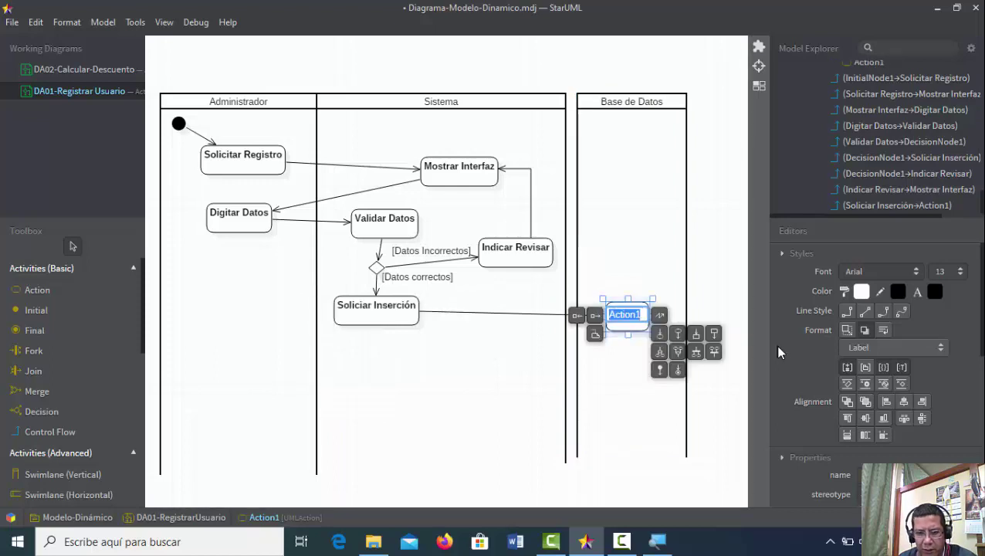
text(Vali)
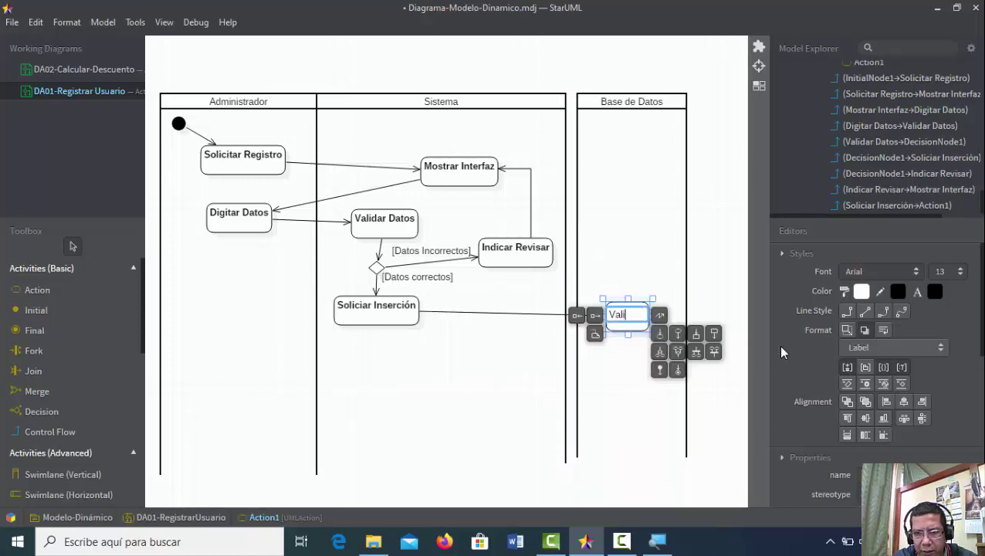
text(dar Datos)
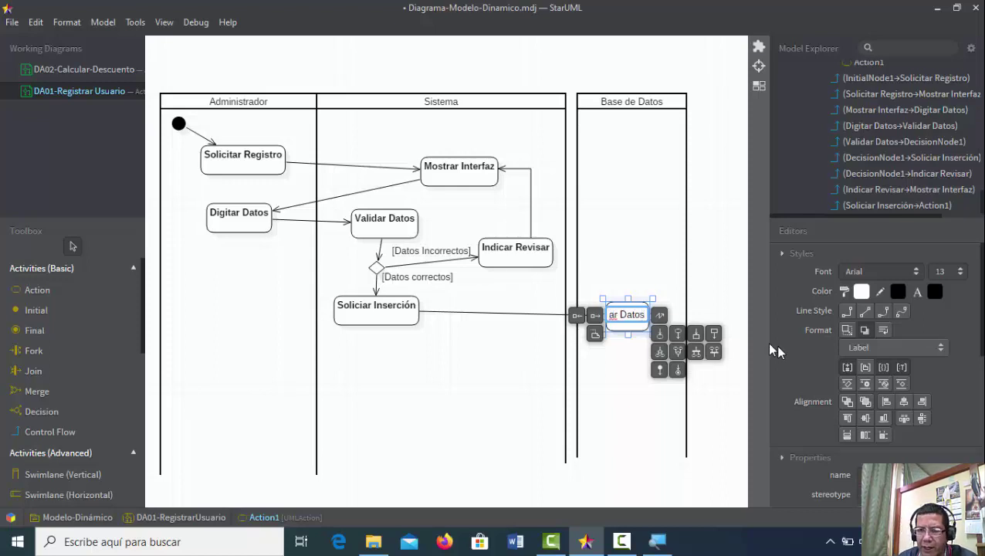
click(725, 279)
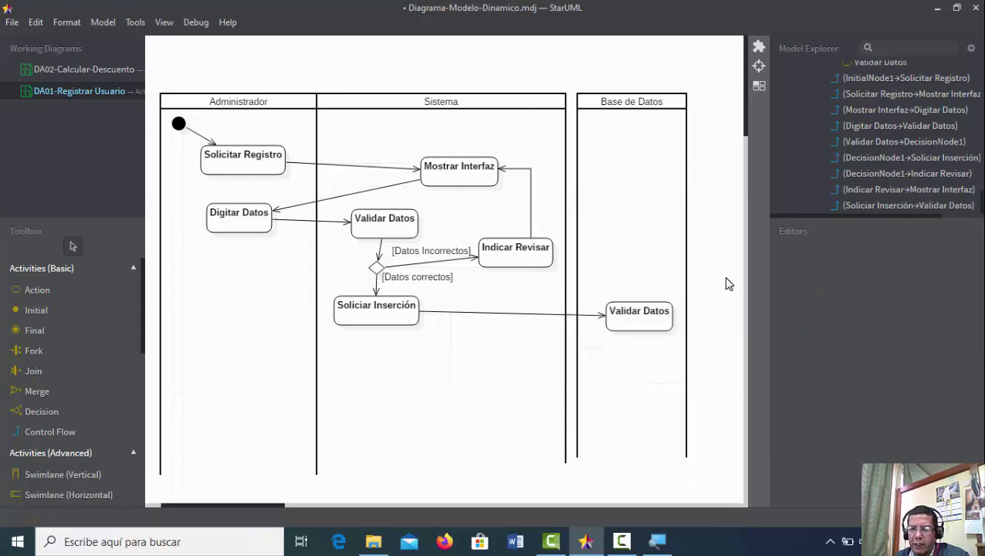
Widen the Base de Datos swimlane so it adjoins Sistema, and move its Validar Datos action nearer the lane's center.
click(584, 275)
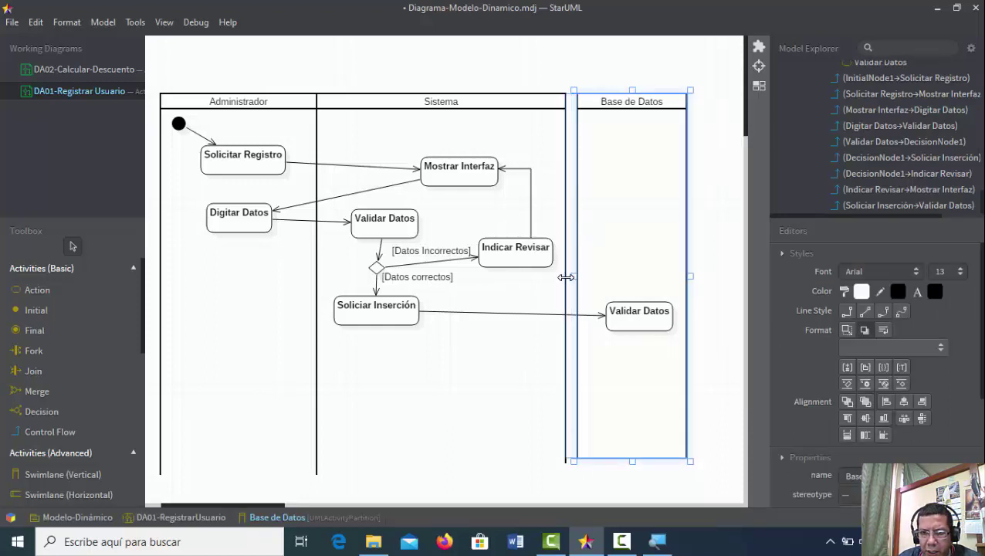
drag(566, 277, 562, 276)
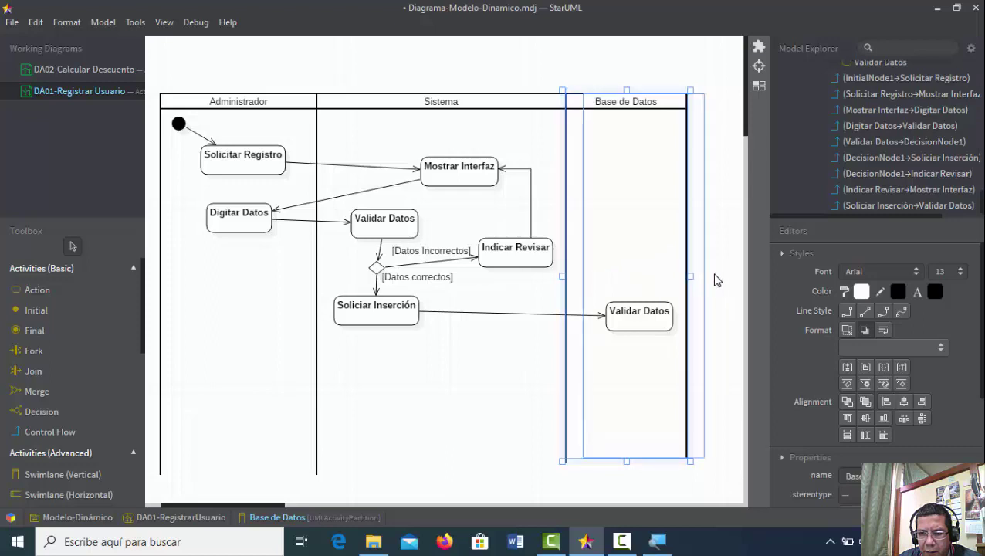
drag(716, 280, 722, 281)
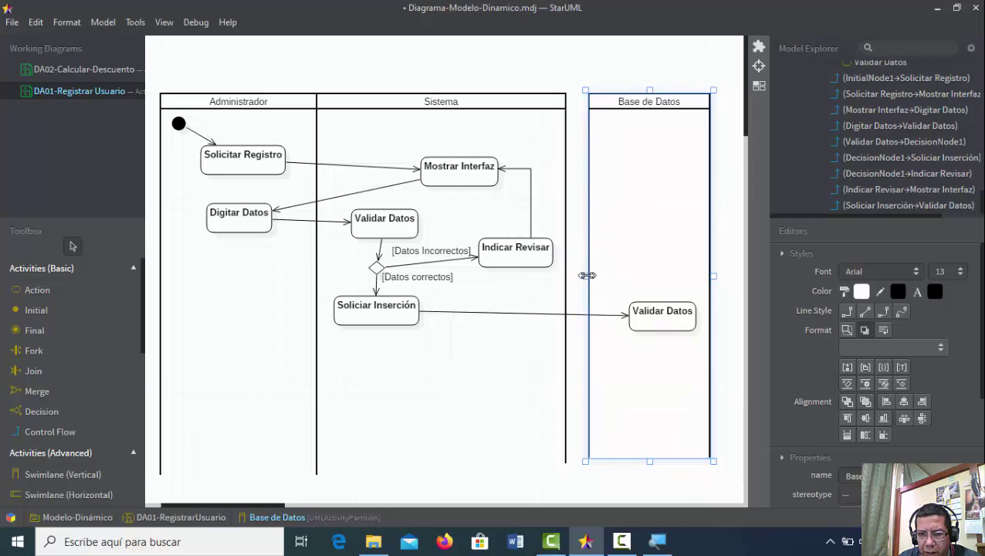
mouse_move(587, 275)
mouse_down()
mouse_move(562, 275)
mouse_move(570, 278)
mouse_up()
click(648, 67)
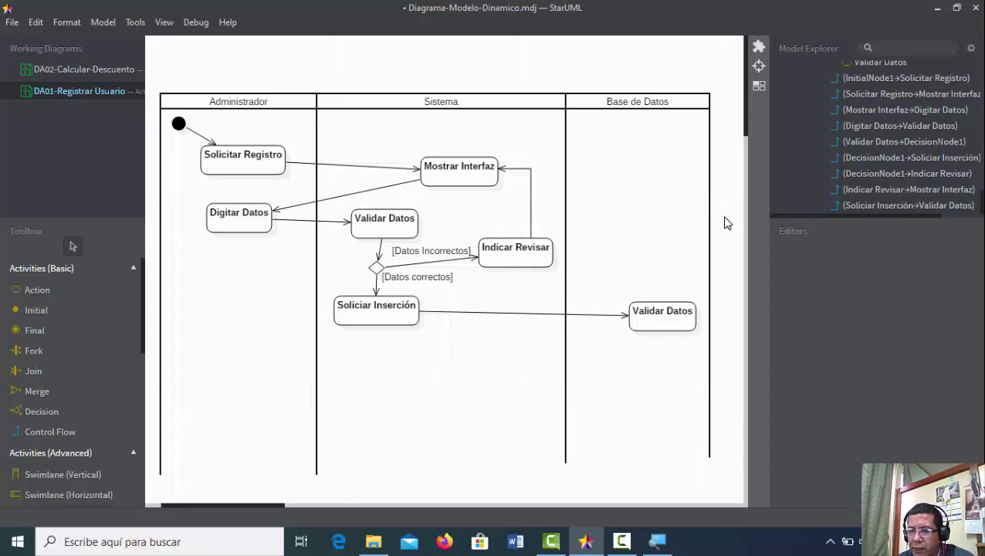
drag(683, 324, 661, 324)
click(722, 288)
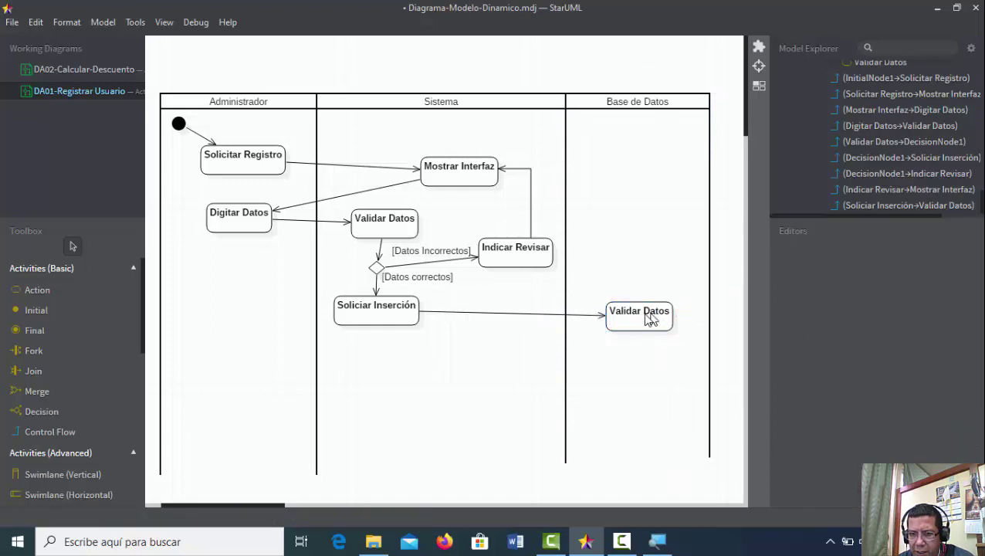
Add a decision node with two outgoing actions after Validar Datos in the Base de Datos swimlane.
click(646, 321)
double_click(647, 321)
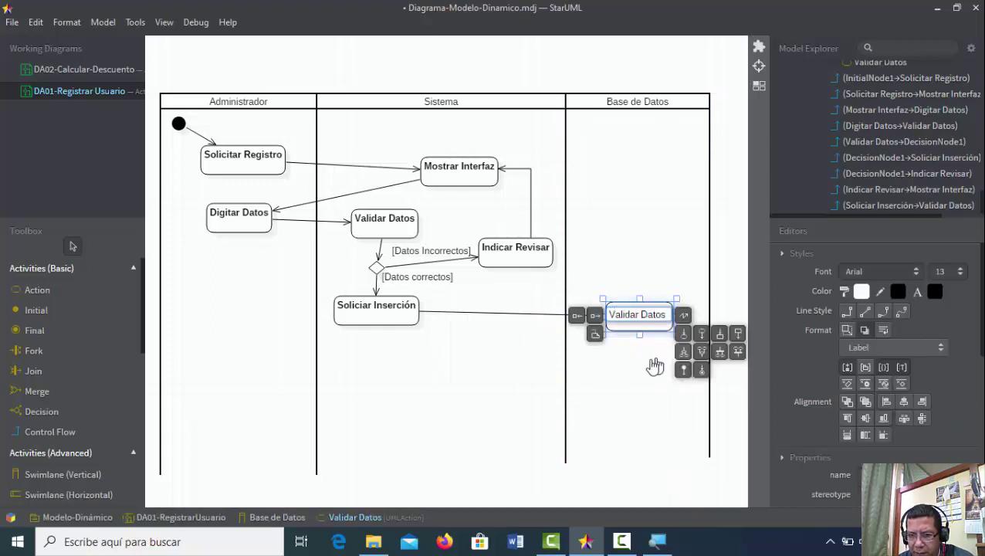
click(734, 303)
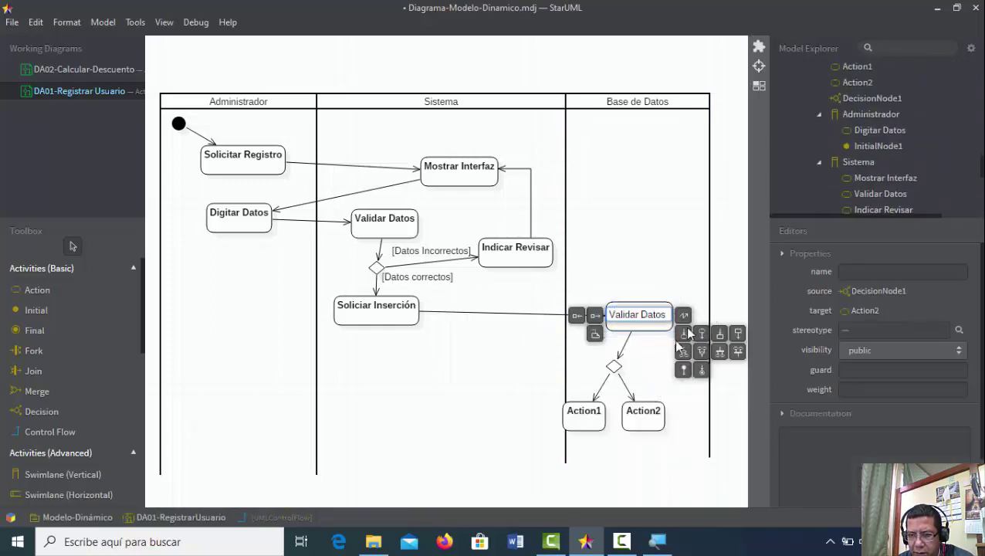
Rearrange Validar Datos, its decision node, Action1 and Action2 in the Base de Datos swimlane, with Action1 below the decision node and Action2 beside it.
drag(604, 418, 600, 379)
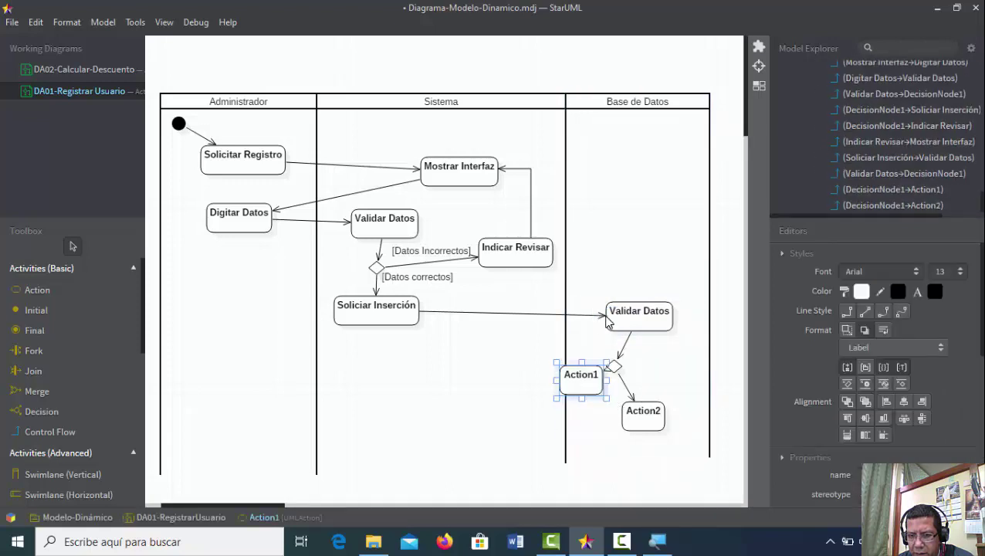
drag(617, 321, 600, 322)
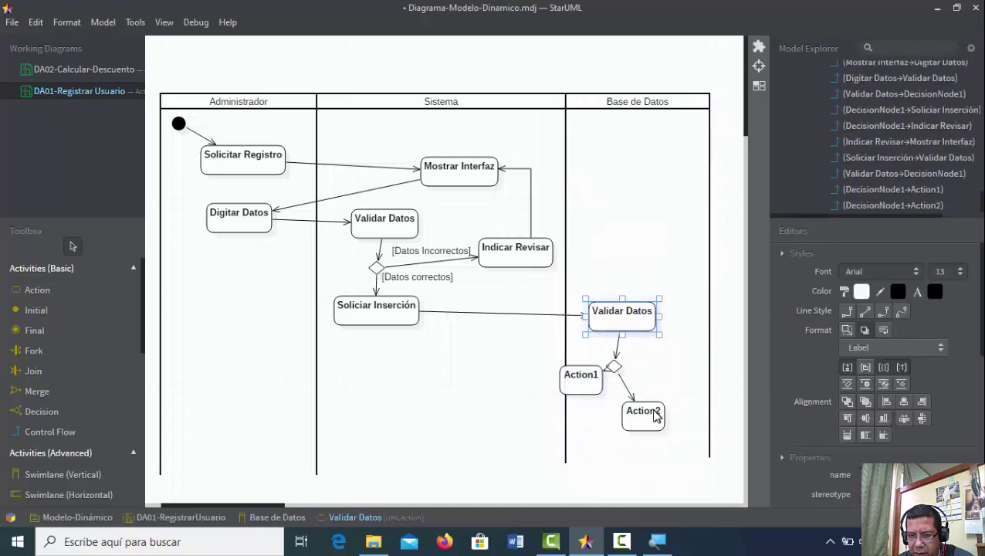
drag(653, 413, 689, 372)
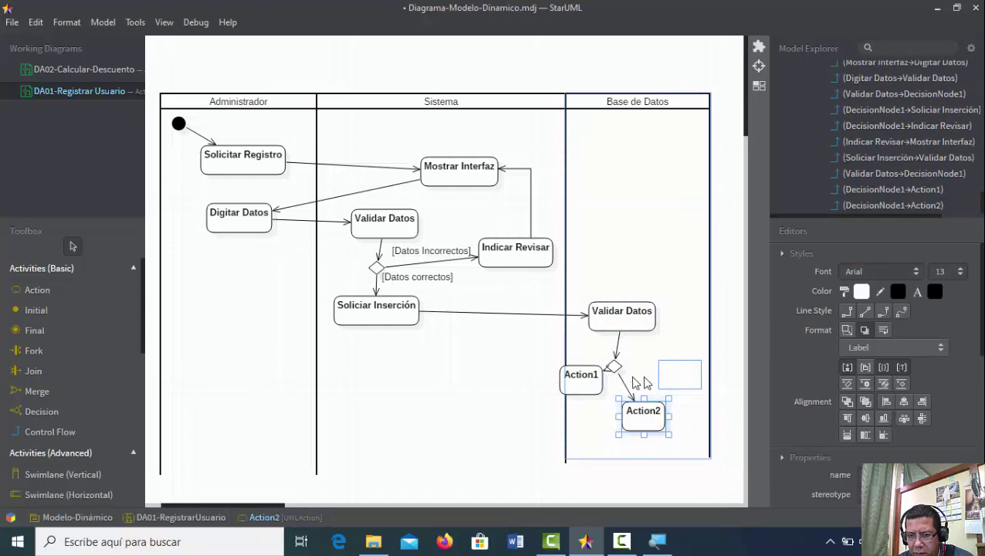
drag(602, 393, 625, 404)
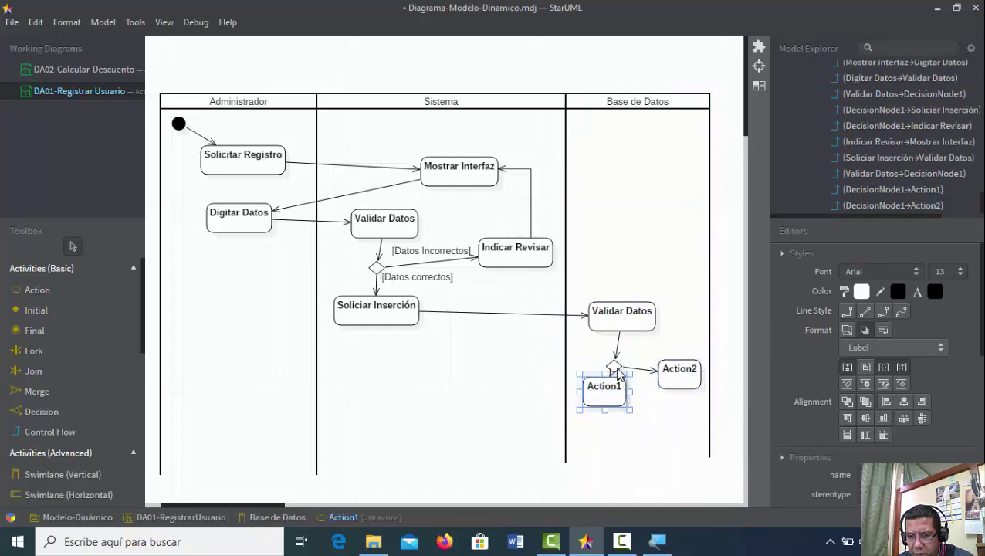
drag(622, 364, 628, 354)
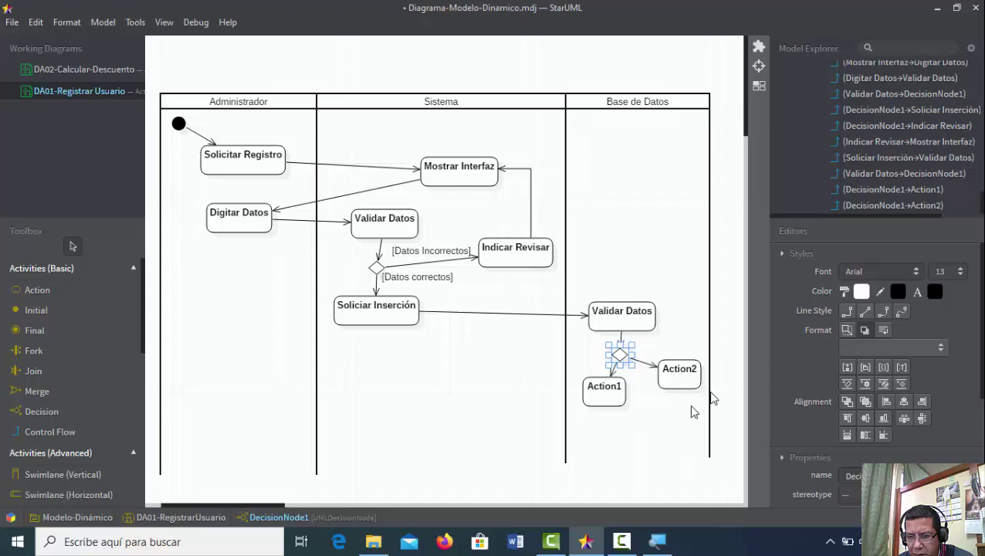
click(646, 385)
double_click(611, 395)
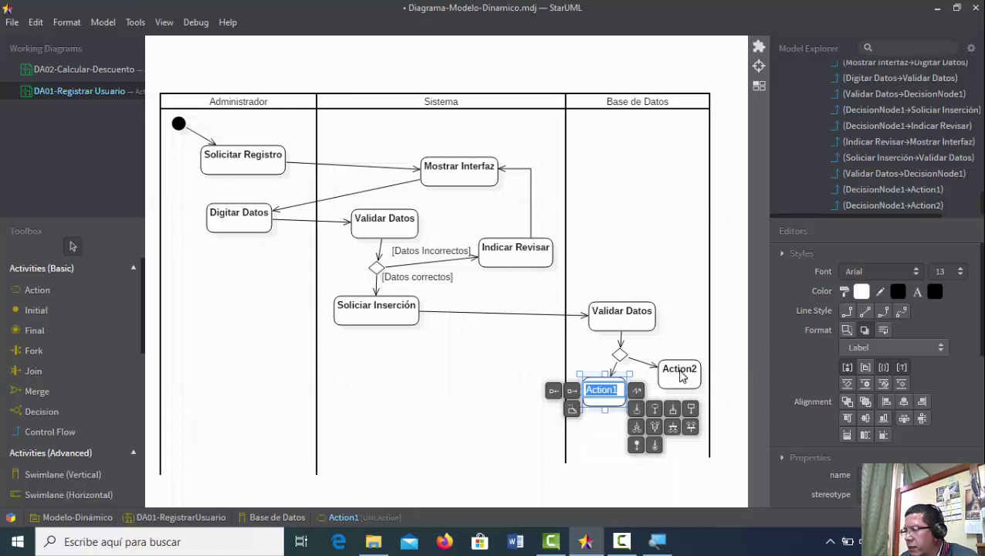
Move Action2 into the Sistema swimlane and set the guard of its incoming control flow to "Usuario Existe".
drag(681, 376, 480, 357)
double_click(539, 355)
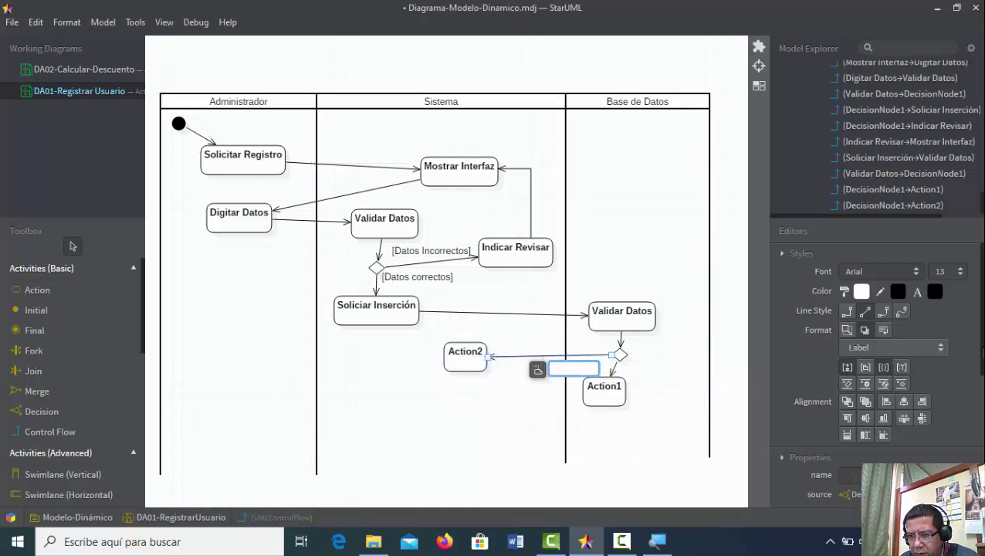
drag(976, 347, 981, 432)
click(902, 423)
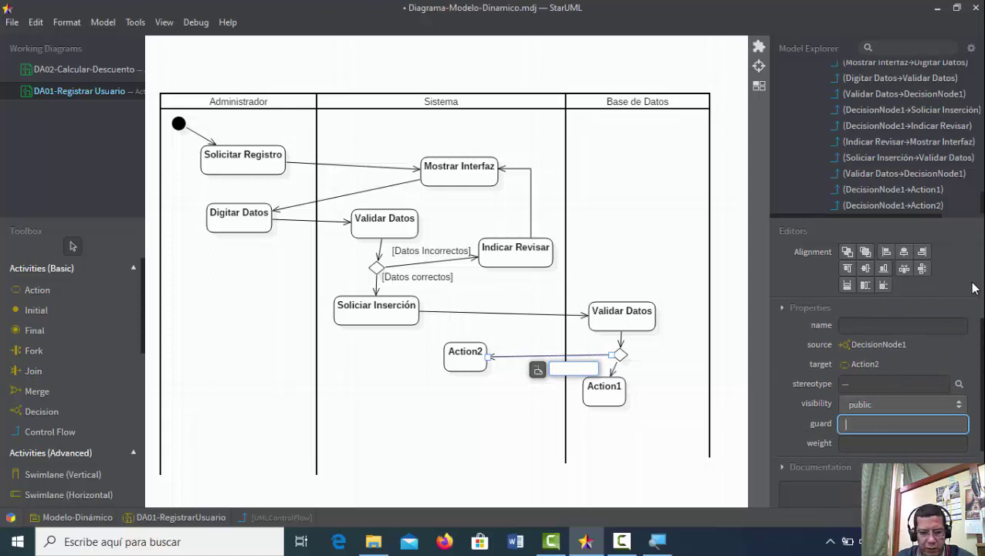
text(Us)
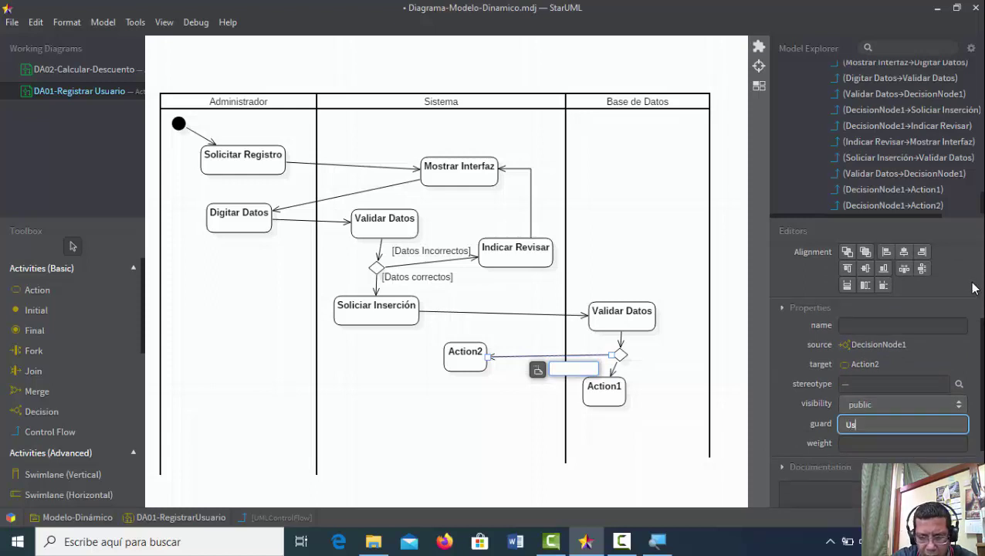
text(uario)
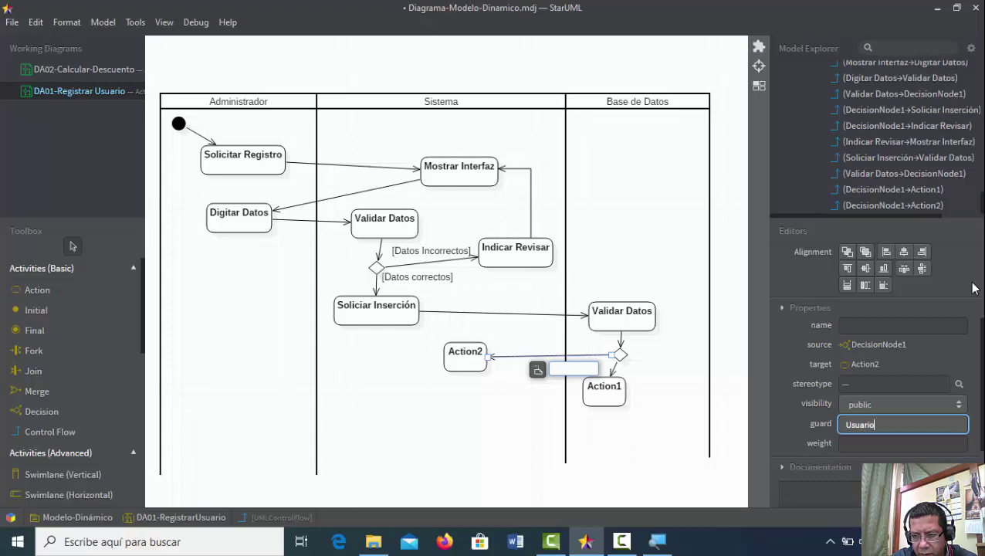
text( Existe)
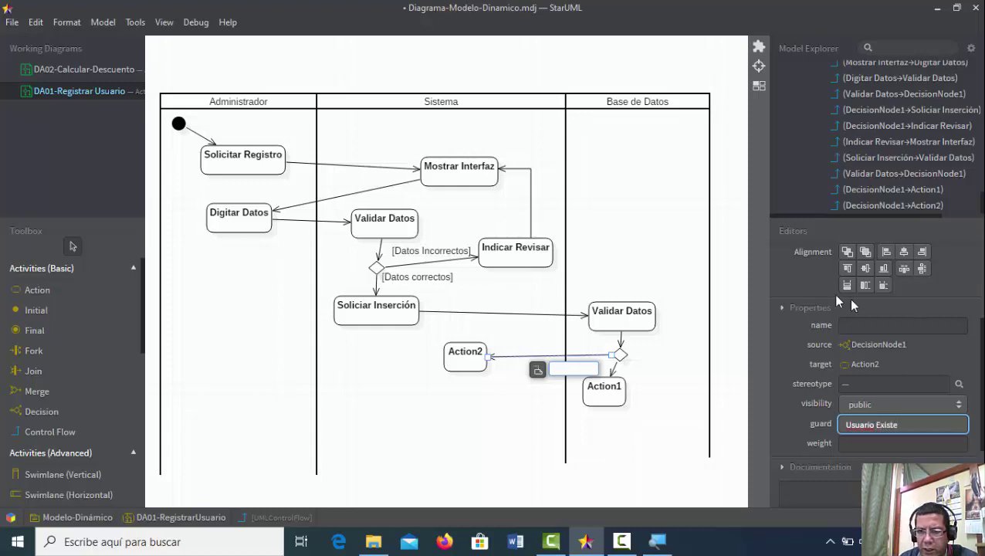
click(740, 295)
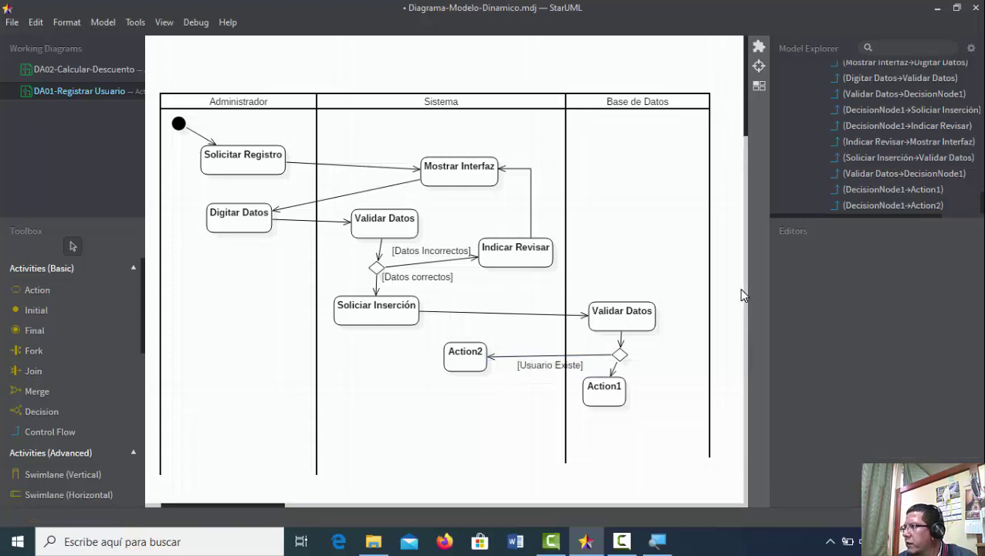
Open the name of Action2 in the Sistema swimlane for editing.
click(467, 360)
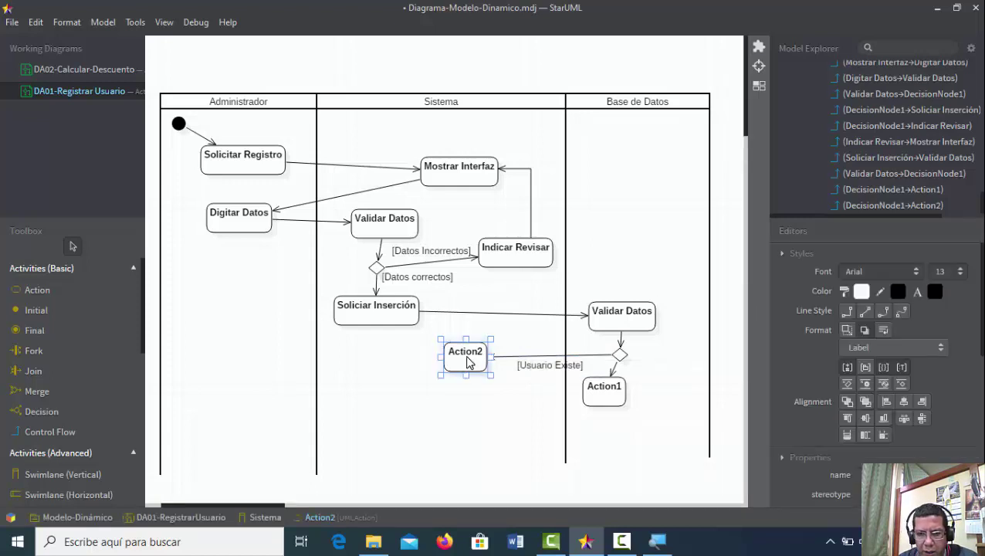
double_click(467, 361)
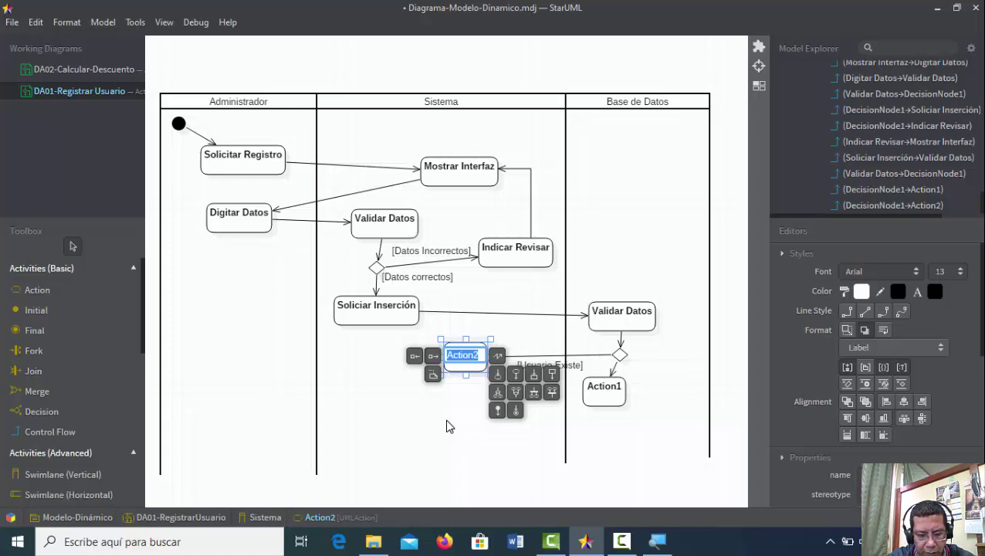
text(Informar)
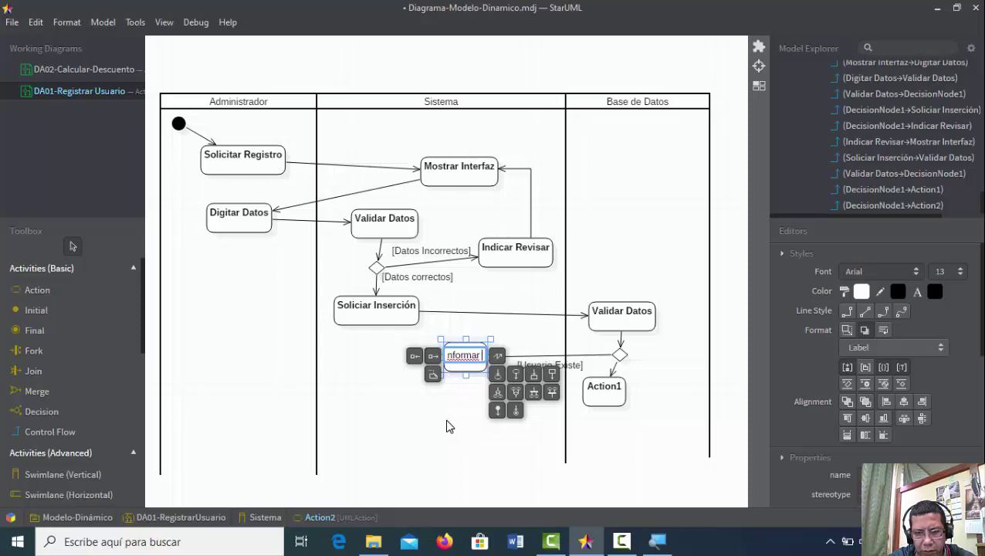
key(BackSpace)
key(BackSpace)
key(BackSpace)
key(BackSpace)
key(BackSpace)
key(BackSpace)
key(BackSpace)
key(BackSpace)
key(BackSpace)
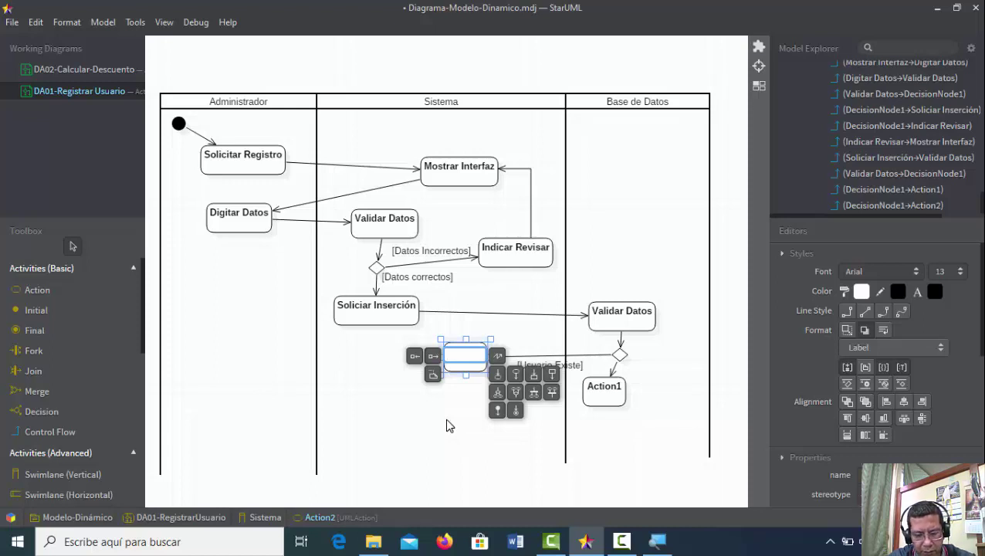
Name the action reached by the [Usuario Existe] branch "Denegar Registro".
text(Deneg)
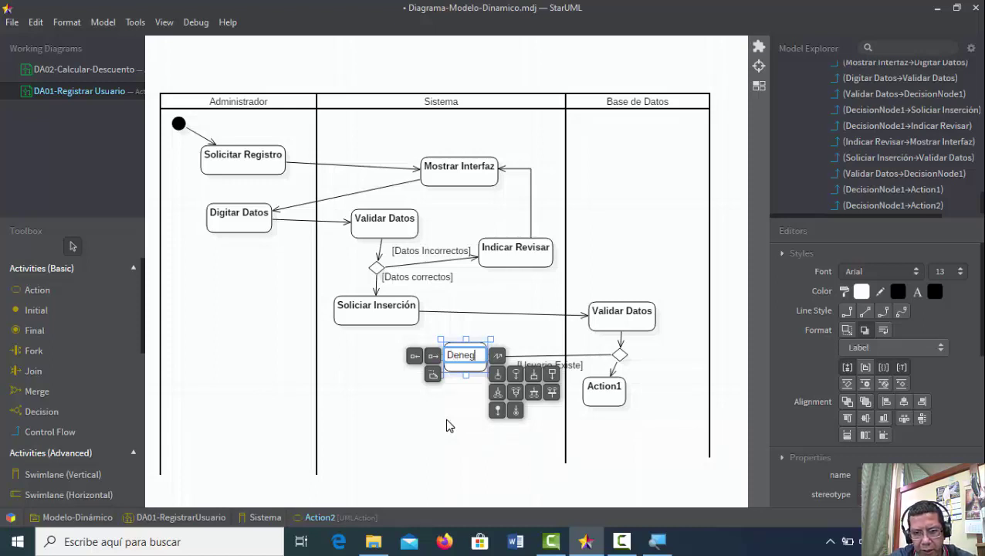
text(ar Regis)
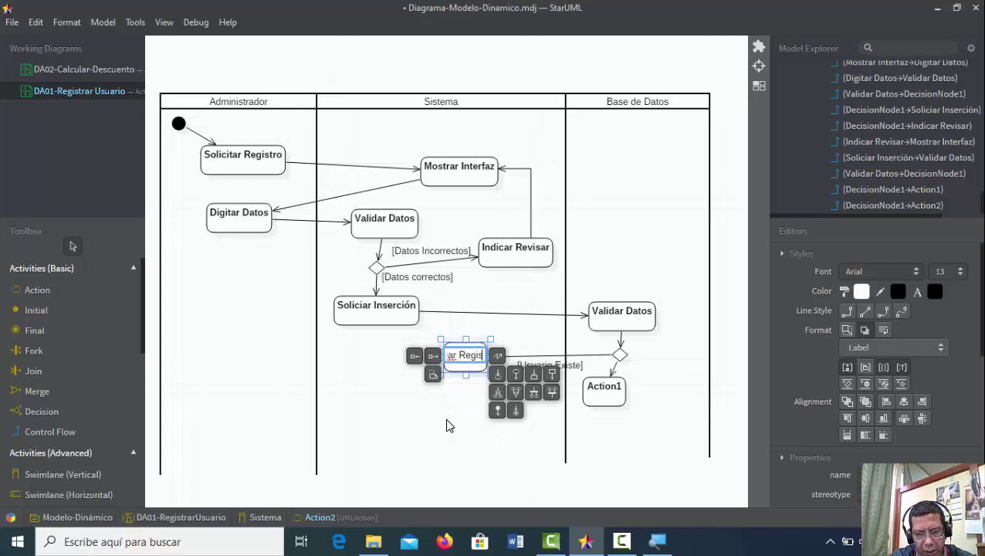
text(tro)
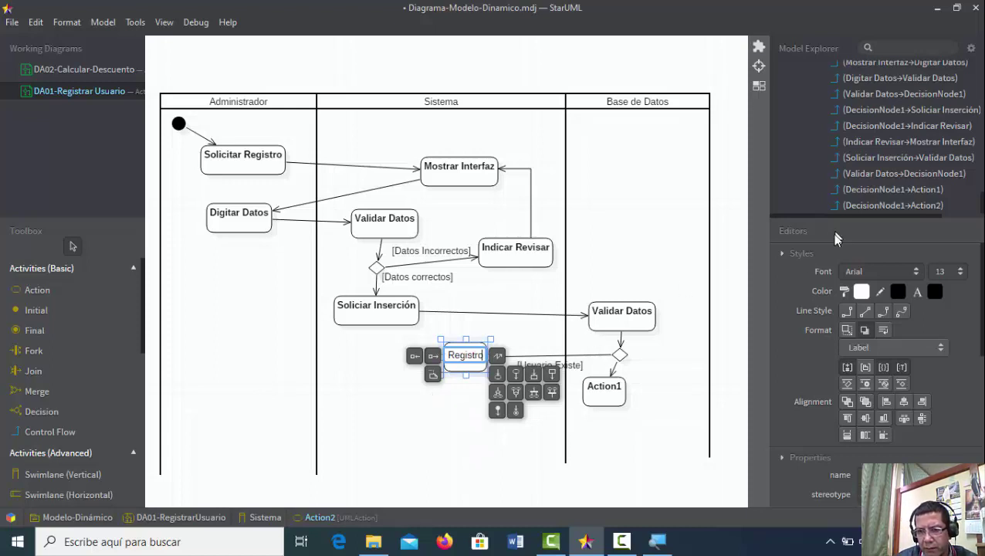
key(Return)
click(730, 281)
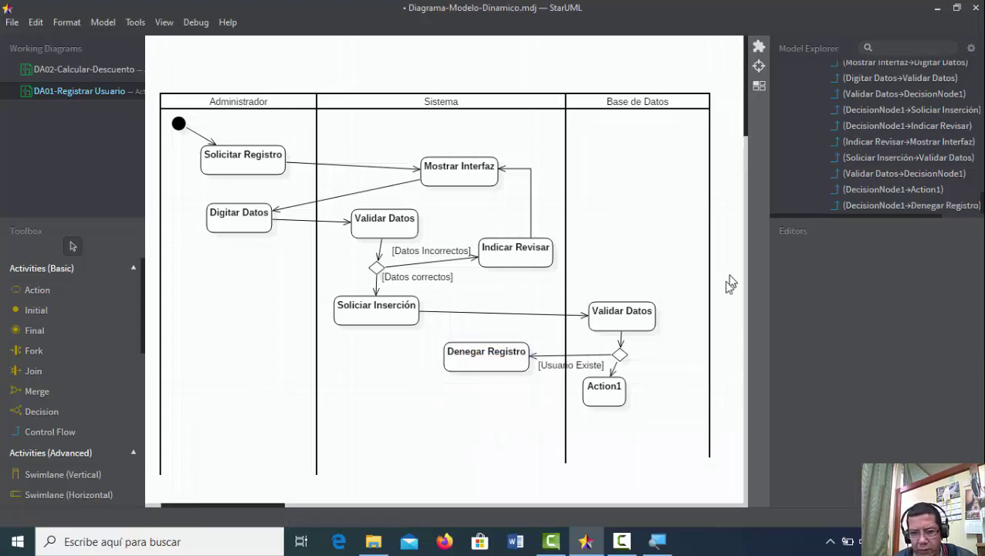
Delete Action1 below the Base de Datos decision node from the model.
click(601, 399)
right_click(604, 401)
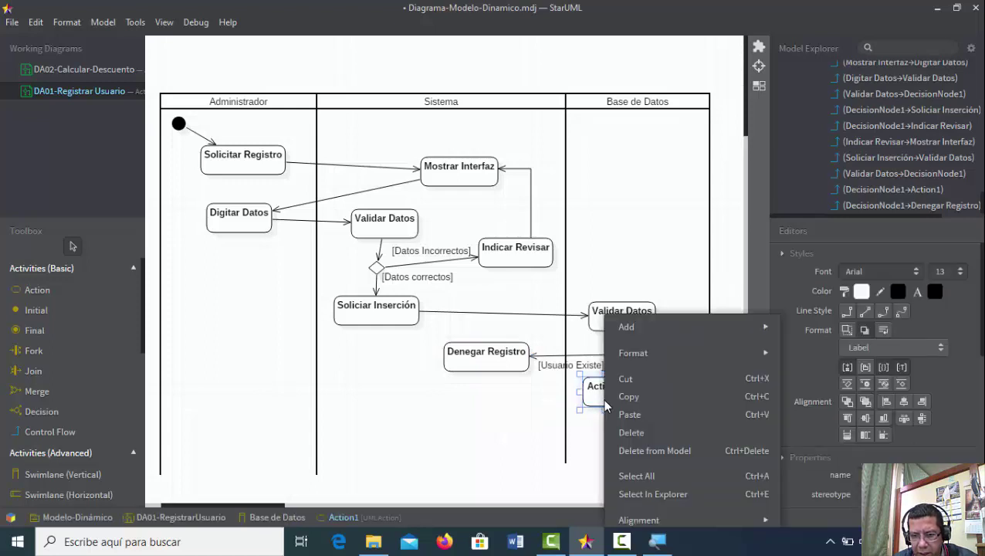
click(641, 450)
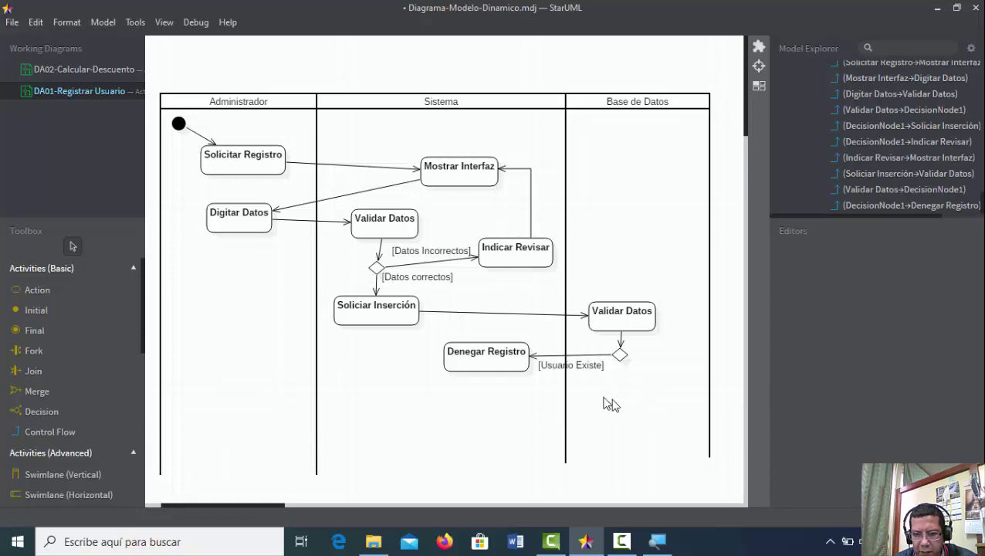
scroll(142, 362, down, 2)
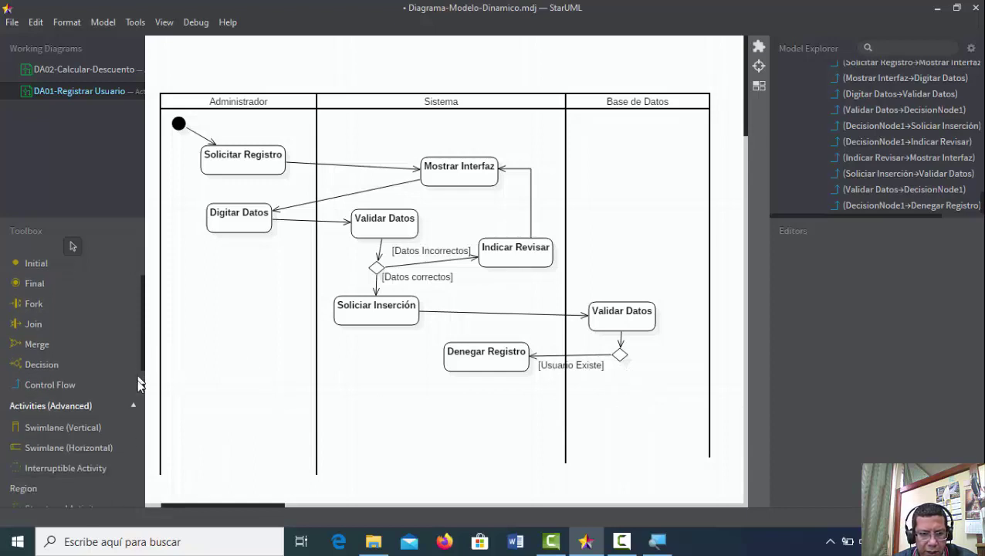
scroll(141, 407, down, 7)
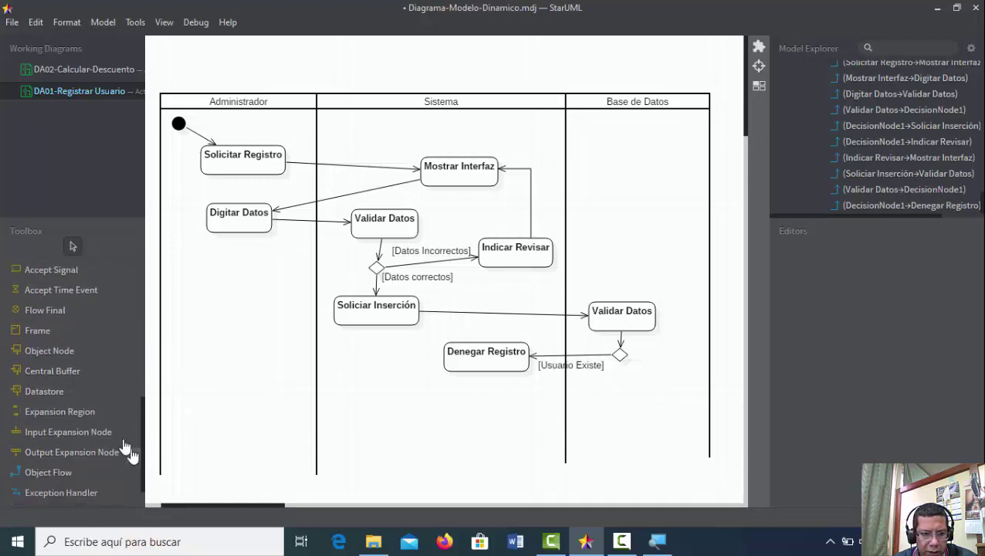
click(63, 372)
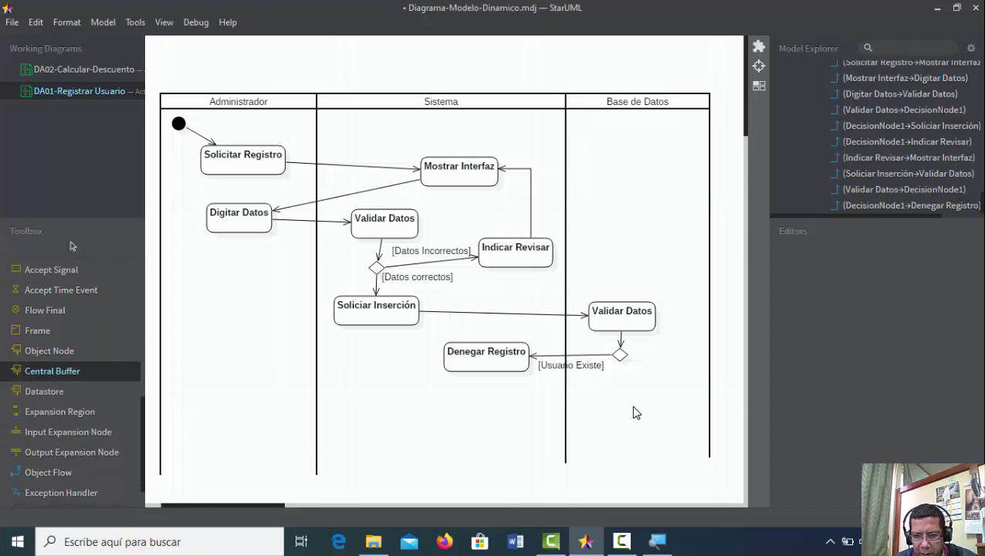
click(613, 400)
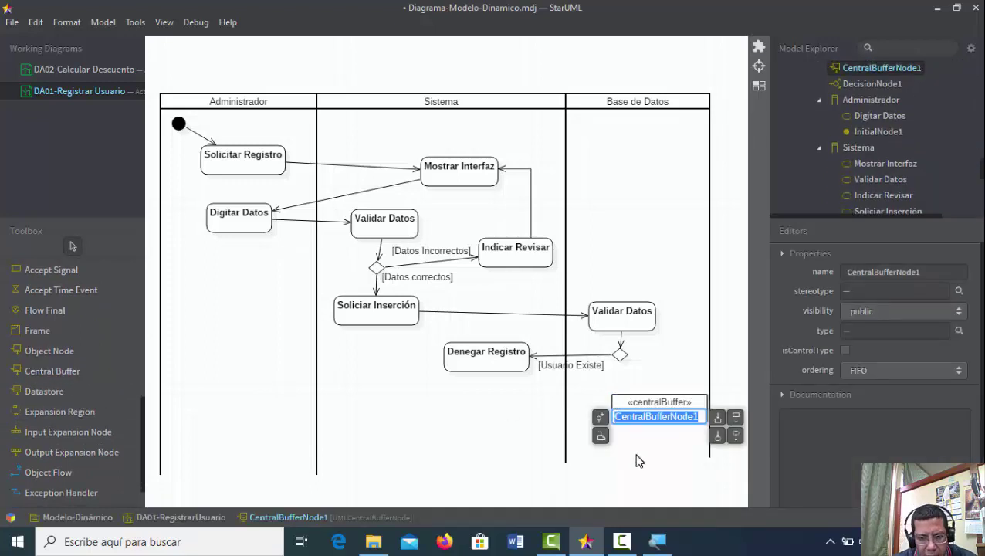
key(Return)
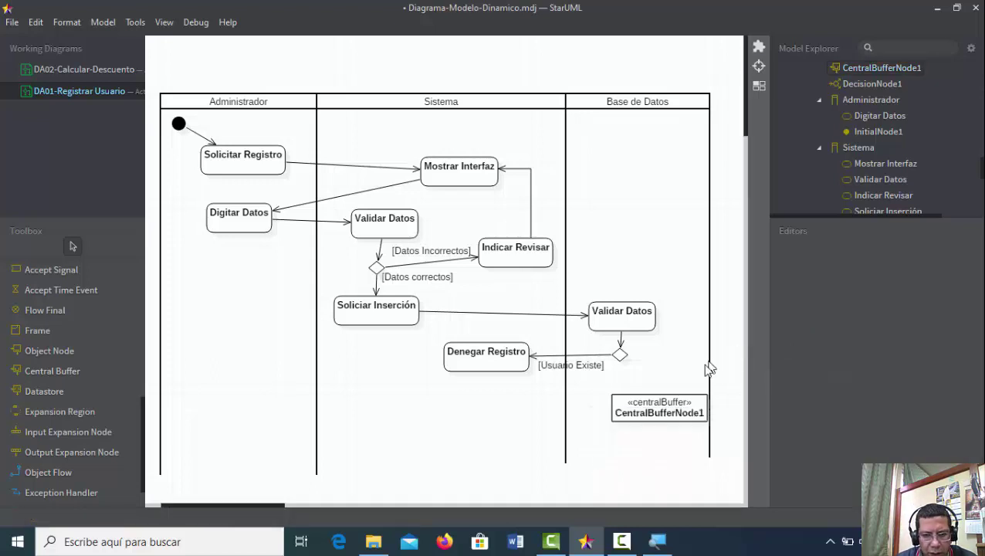
right_click(673, 407)
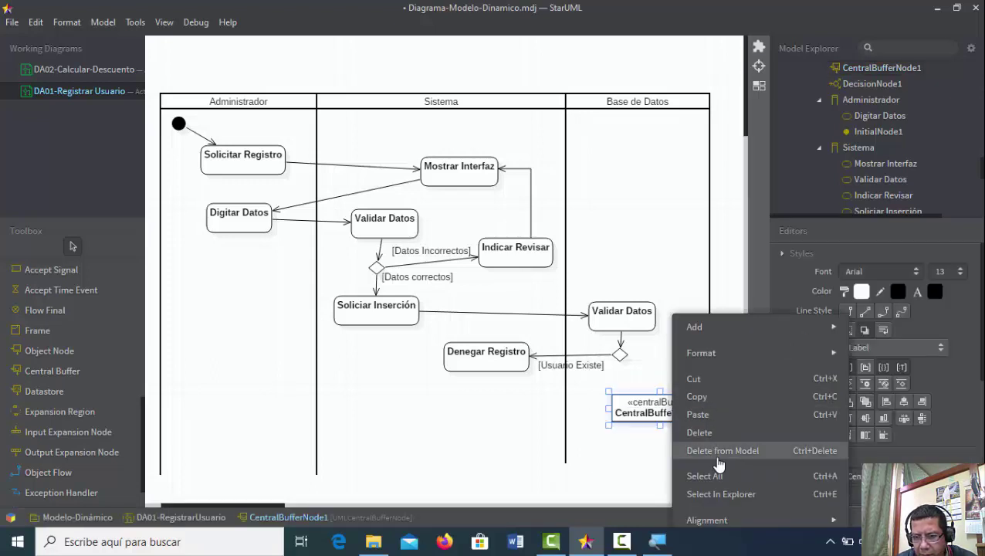
click(715, 450)
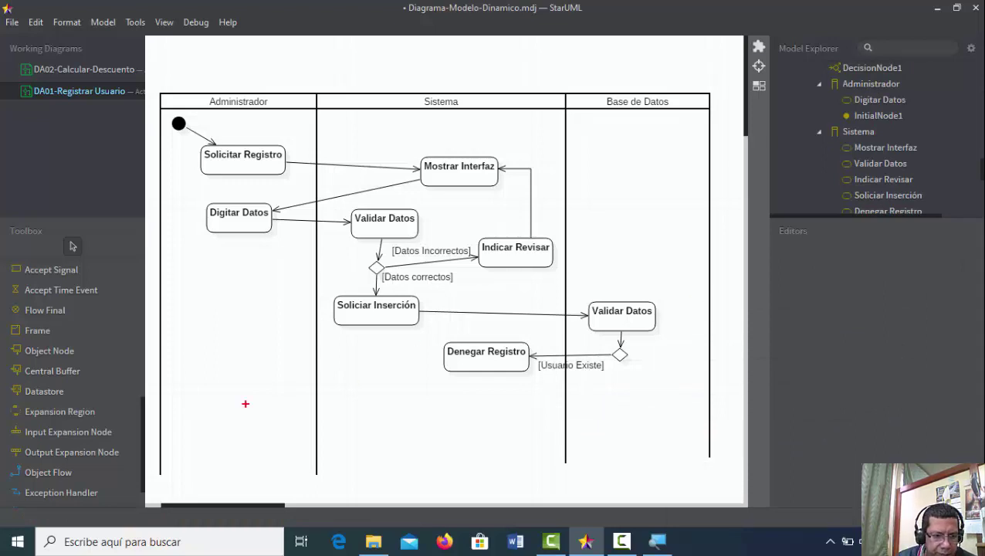
mouse_move(4, 378)
mouse_down()
mouse_move(15, 403)
mouse_move(95, 409)
mouse_up()
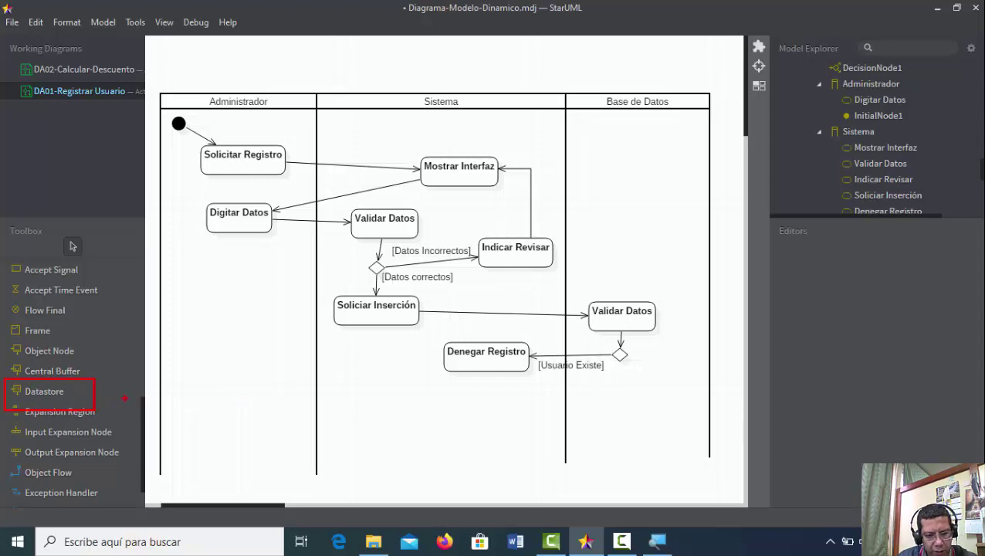
key(Escape)
click(660, 541)
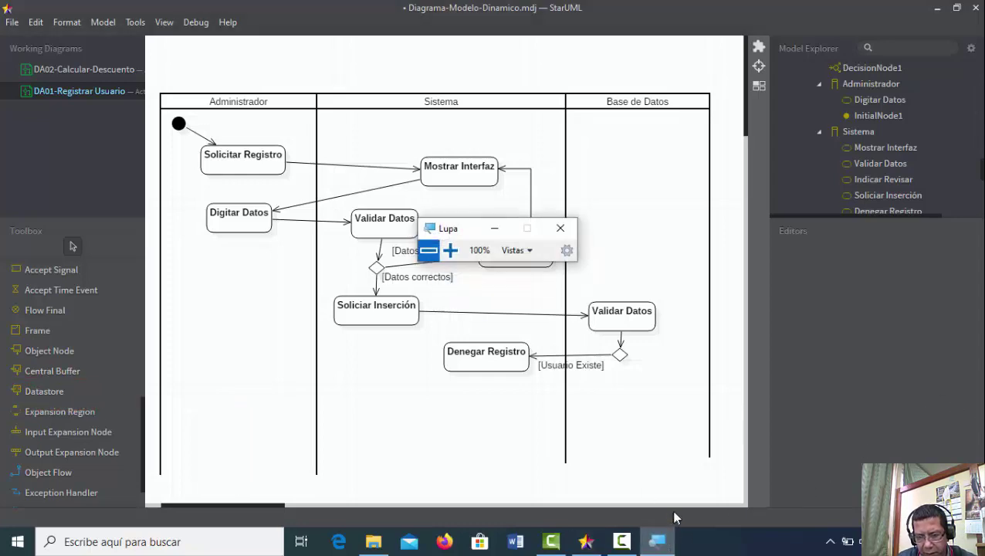
click(451, 248)
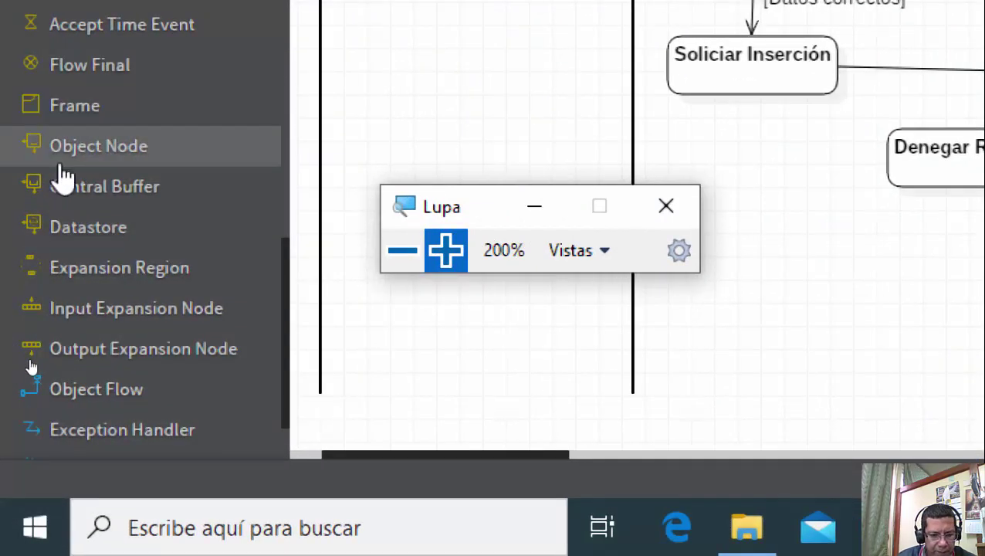
key(super+plus)
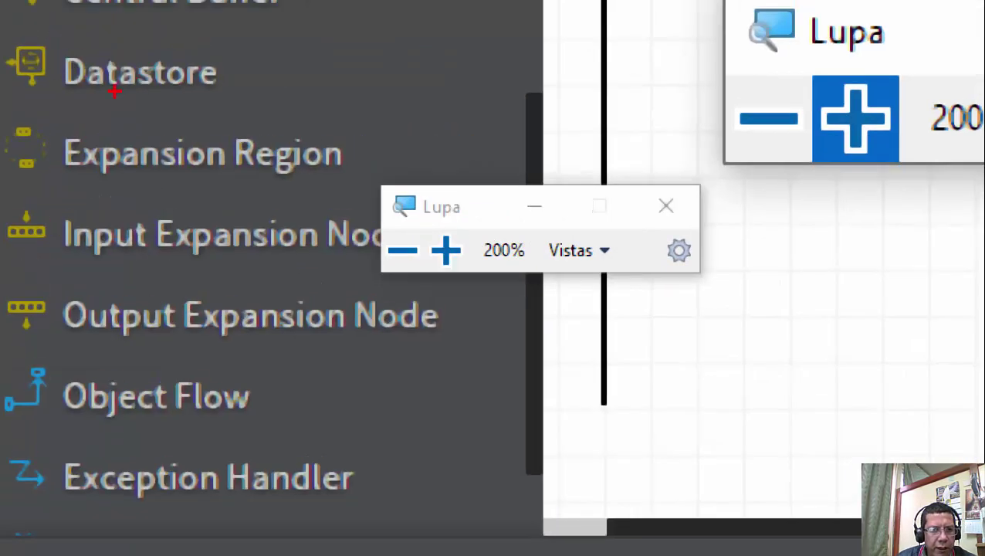
mouse_move(17, 137)
mouse_down()
mouse_move(81, 221)
mouse_move(348, 217)
mouse_up()
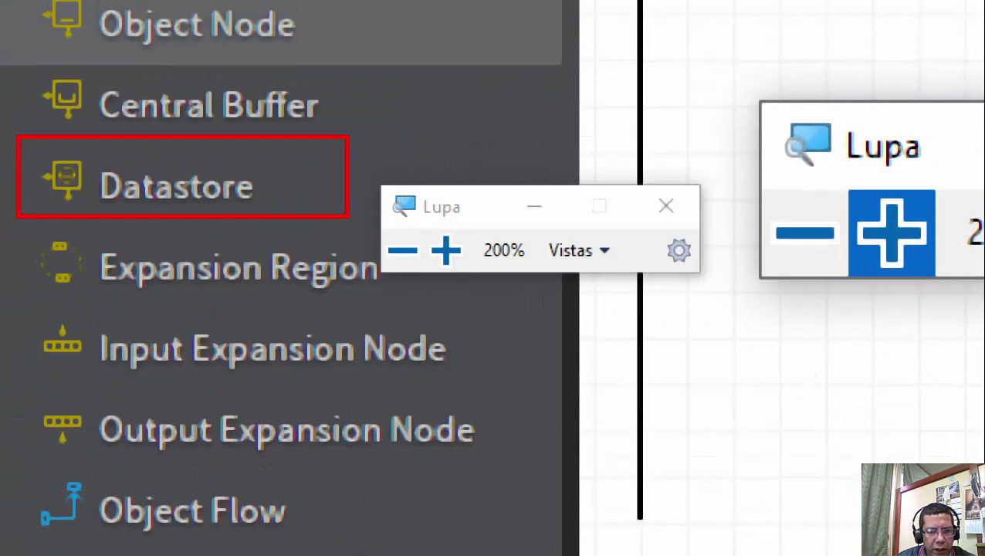
key(Escape)
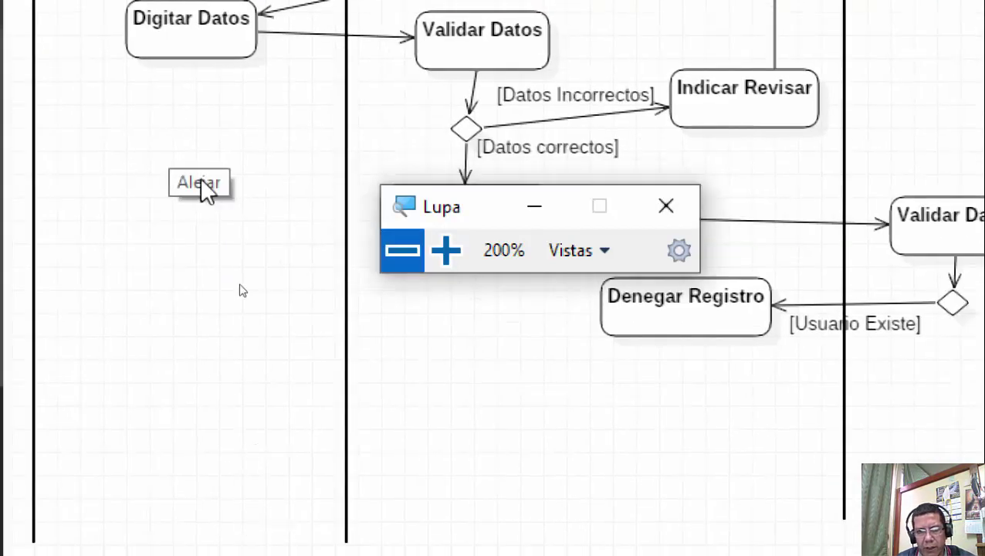
Return the screen magnification to 100% and minimise the Lupa window.
click(446, 253)
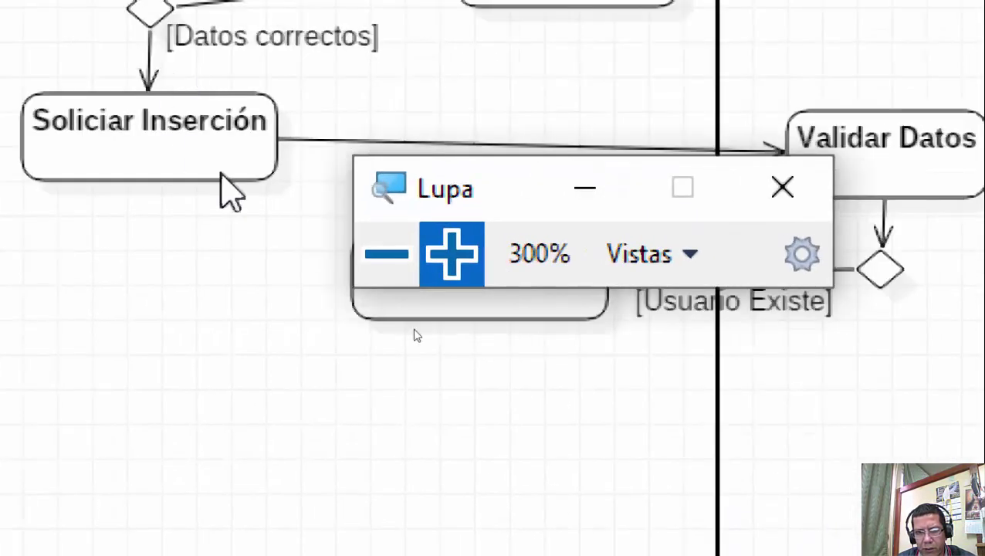
click(388, 256)
click(386, 255)
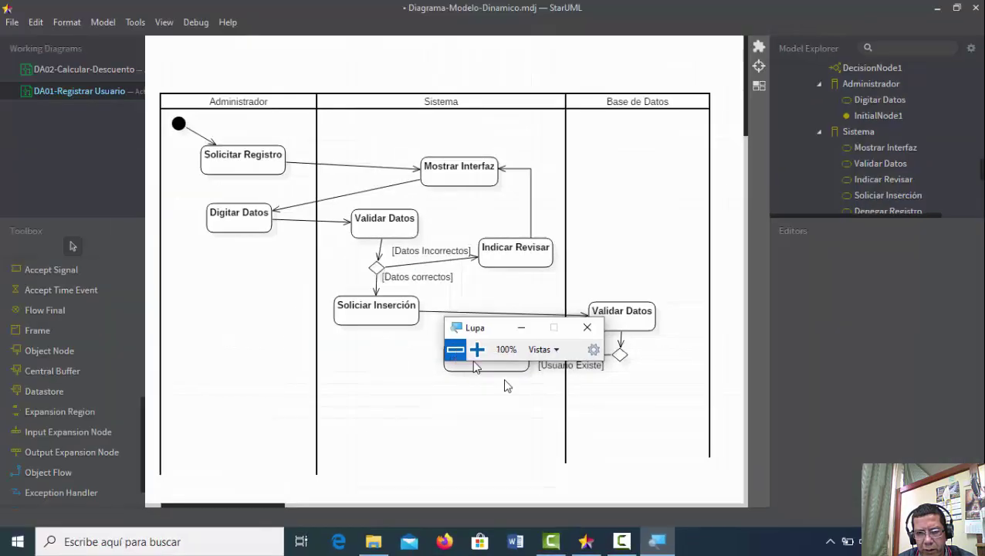
click(523, 332)
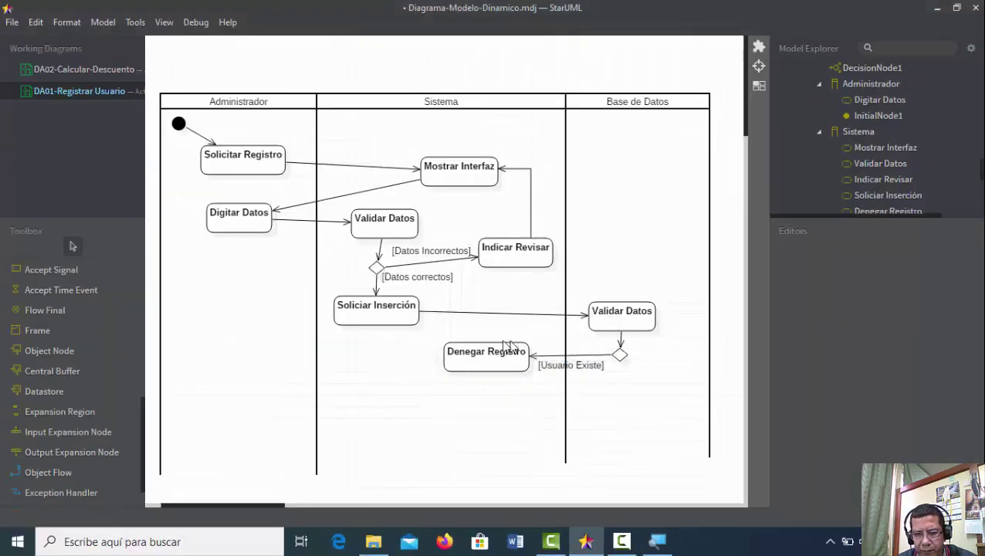
Add a datastore named "Usuarios" in the Base de Datos swimlane and position it just below the decision node.
click(51, 394)
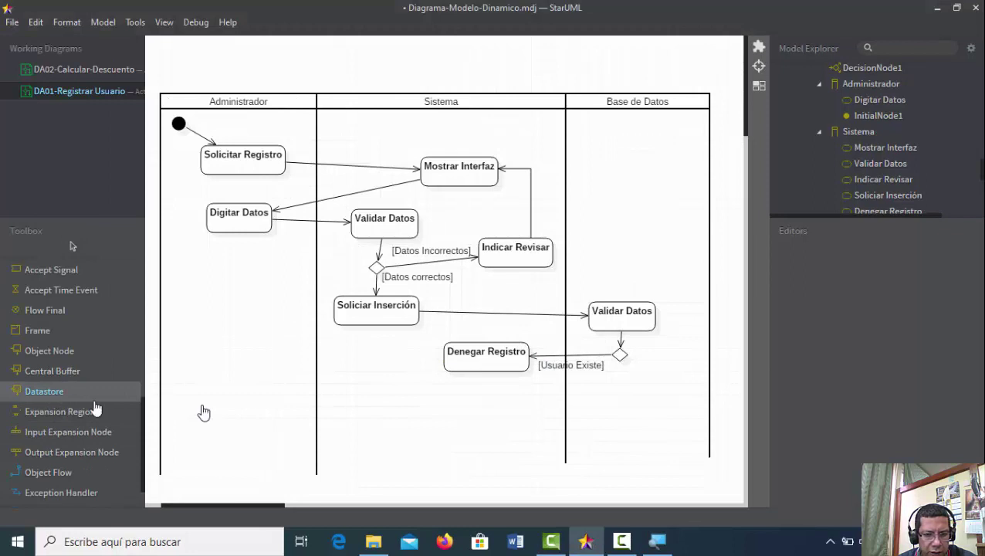
click(617, 406)
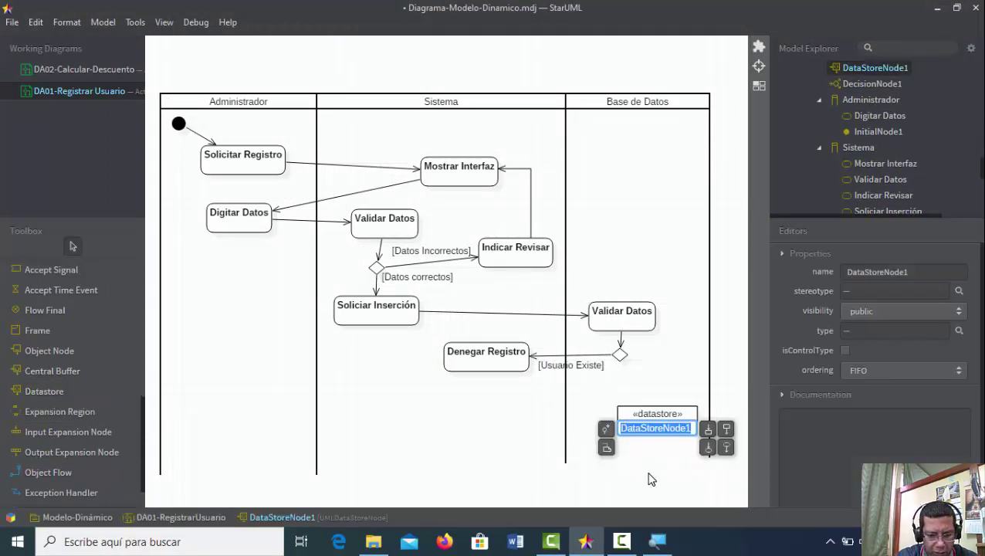
text(Us)
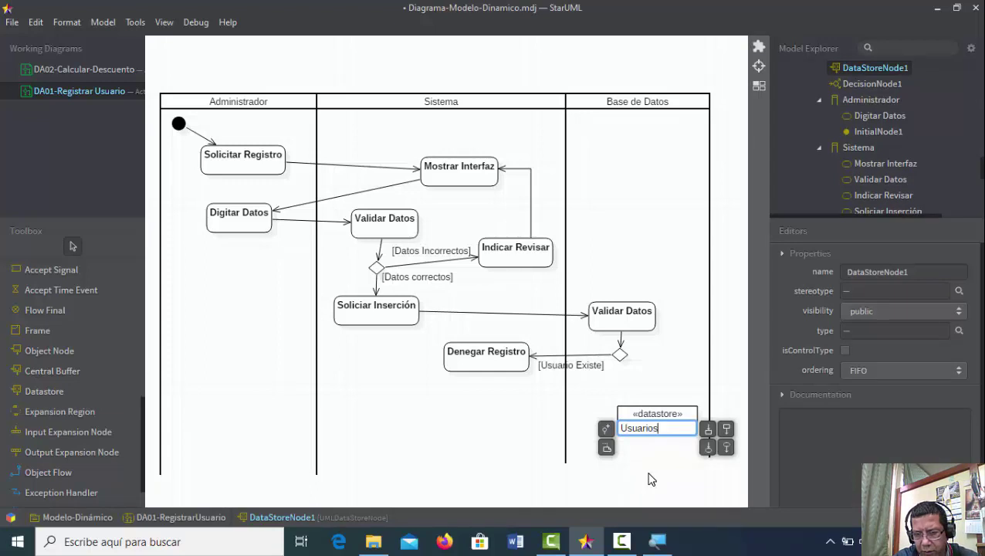
text(uarios)
key(Return)
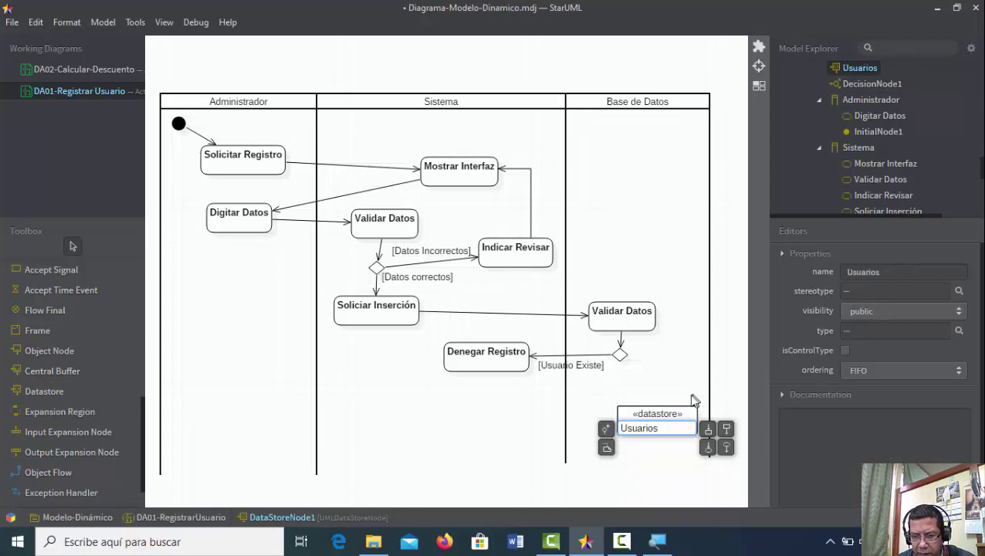
click(654, 414)
drag(654, 415, 646, 413)
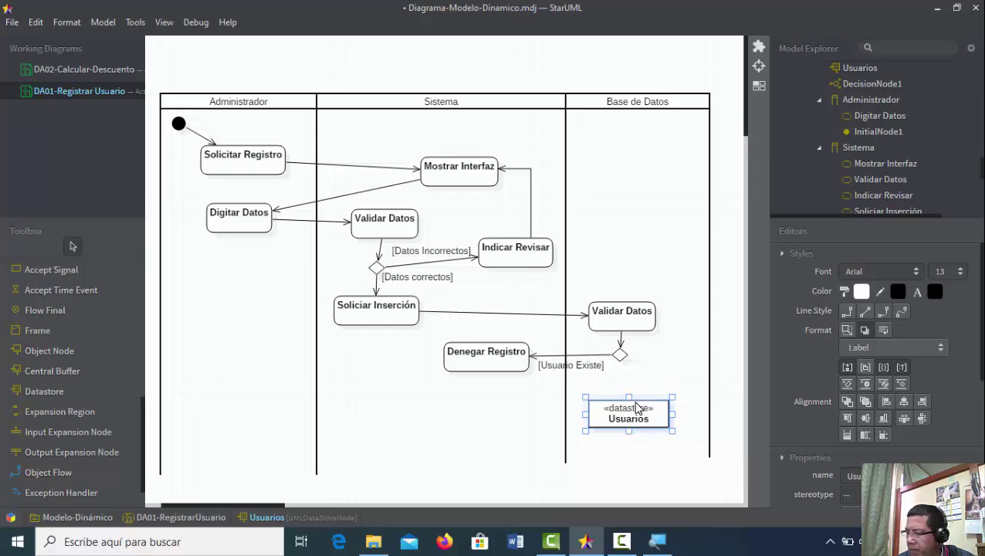
drag(624, 409, 621, 404)
Draw a control flow from the Base de Datos decision node to the Usuarios datastore, leaving it unnamed.
scroll(69, 456, up, 5)
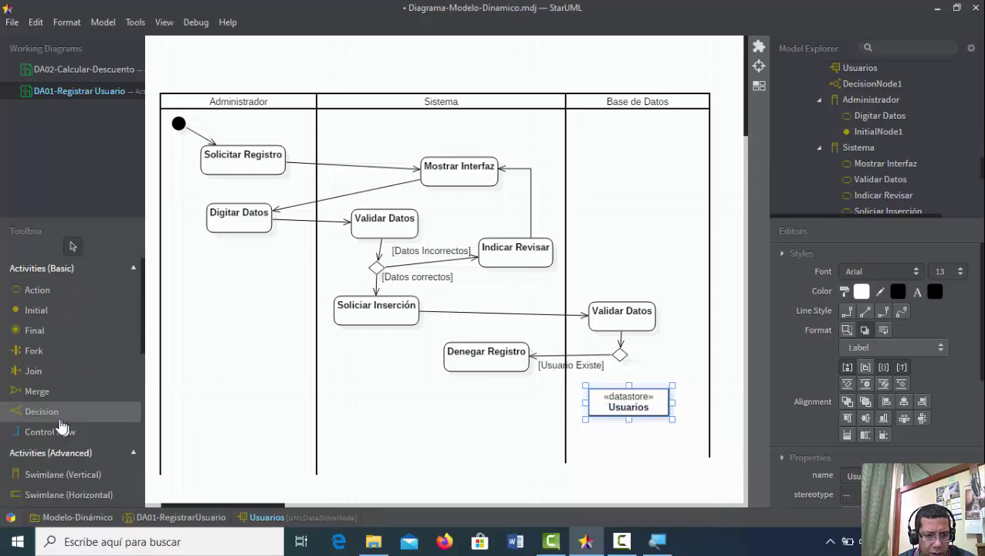
click(58, 432)
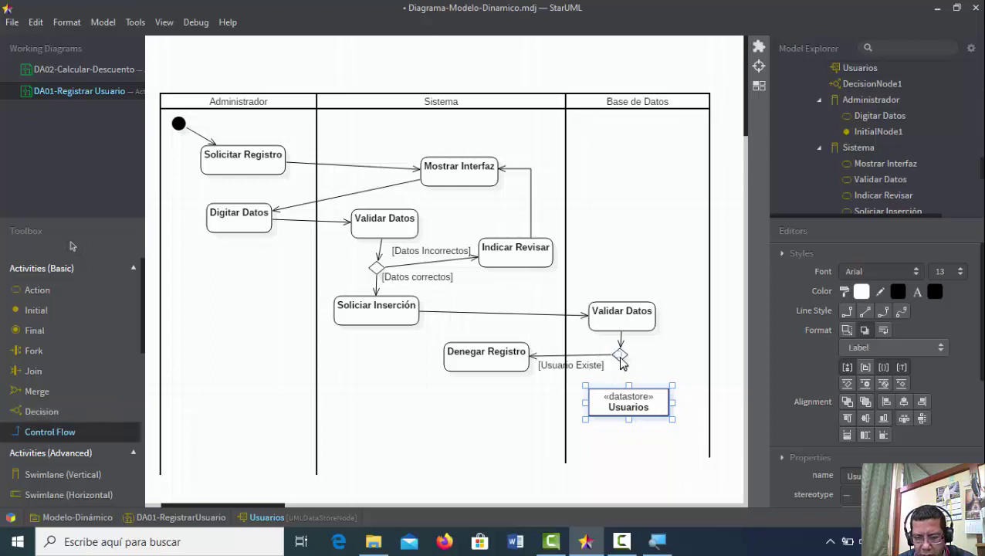
drag(621, 359, 630, 403)
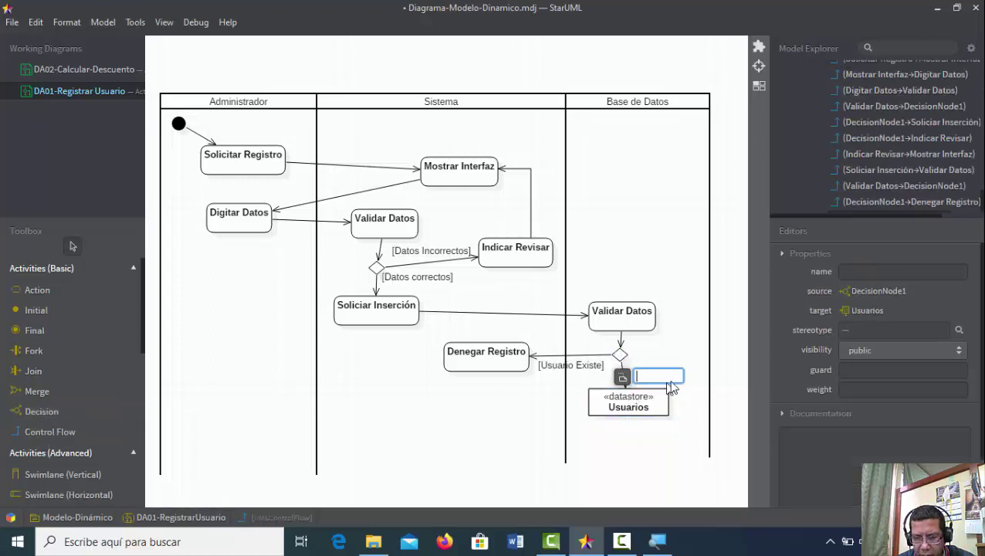
click(725, 354)
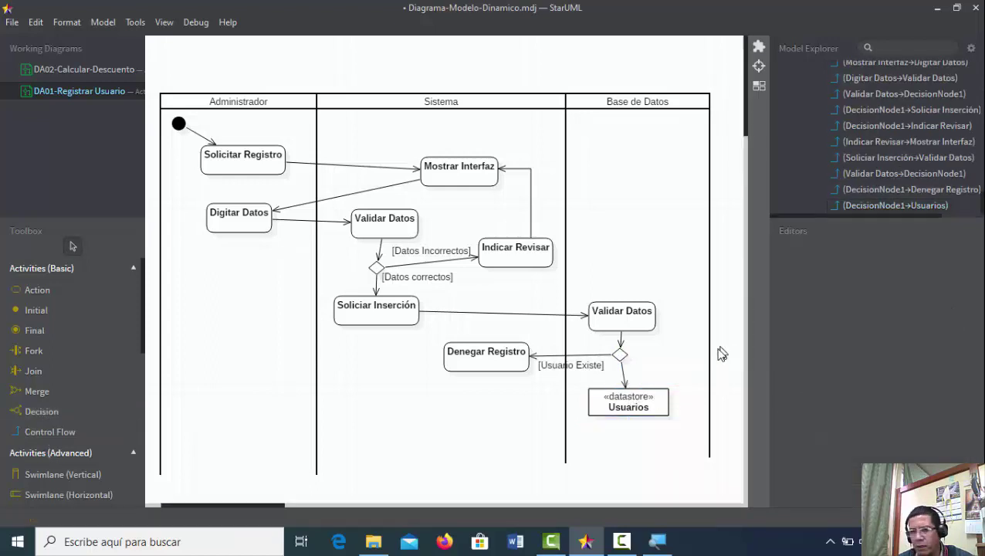
Set the guard of the control flow into Usuarios to "Se registra Usuario" and move the [Usuario Existe] label above its arrow.
double_click(623, 374)
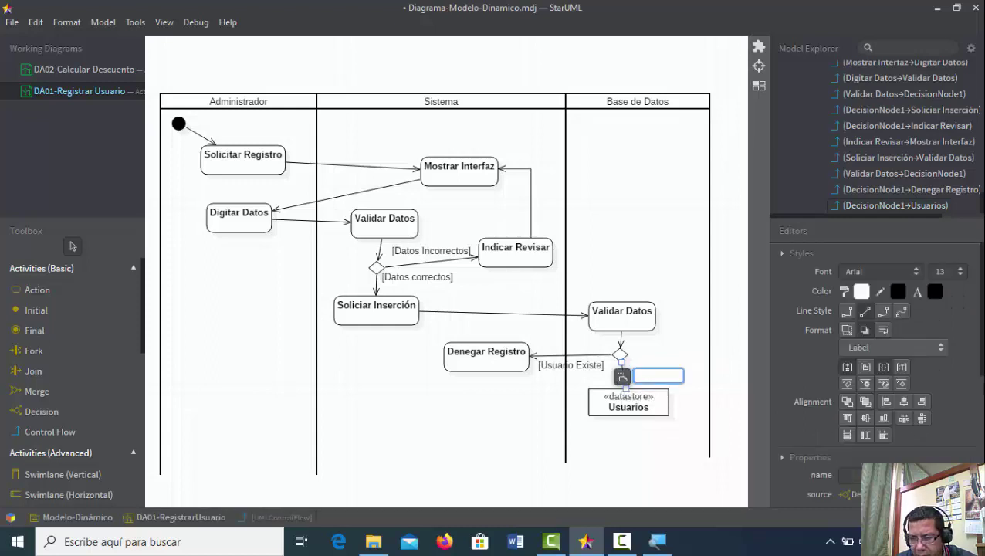
scroll(914, 429, down, 5)
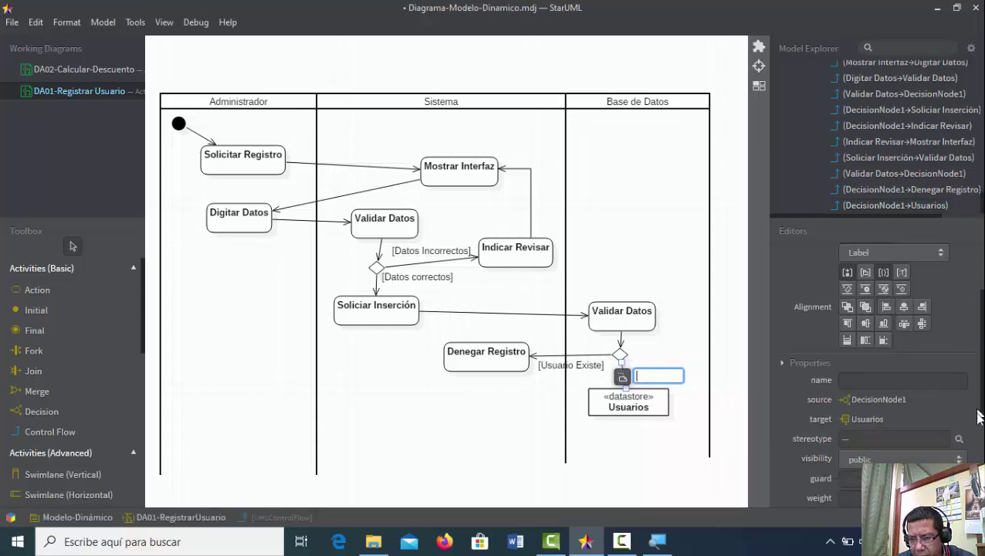
click(865, 370)
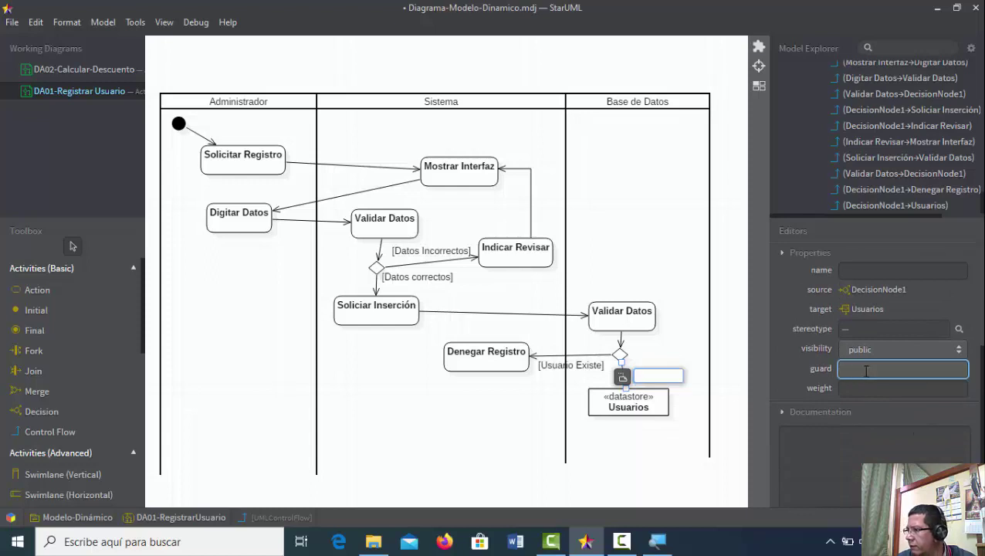
text(Se)
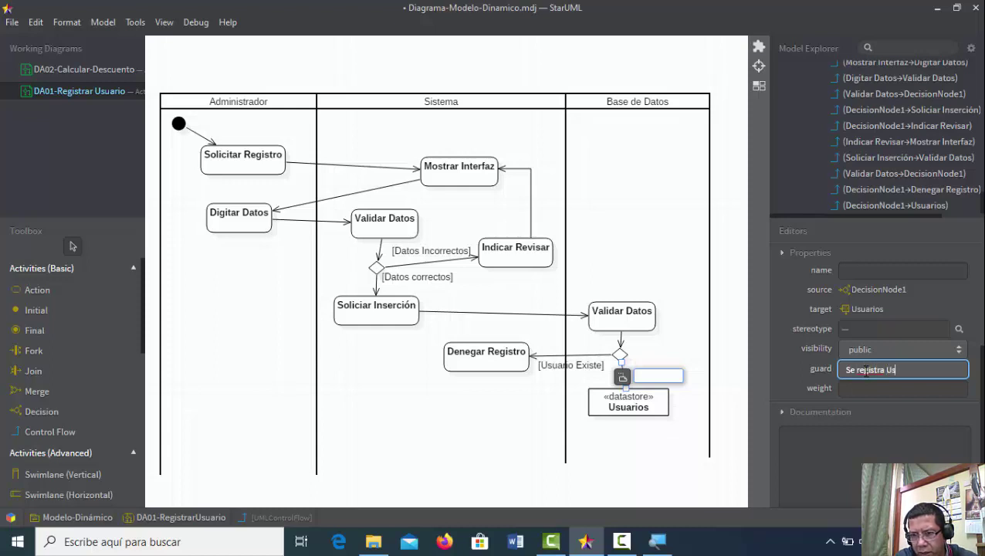
text(registra Usuario)
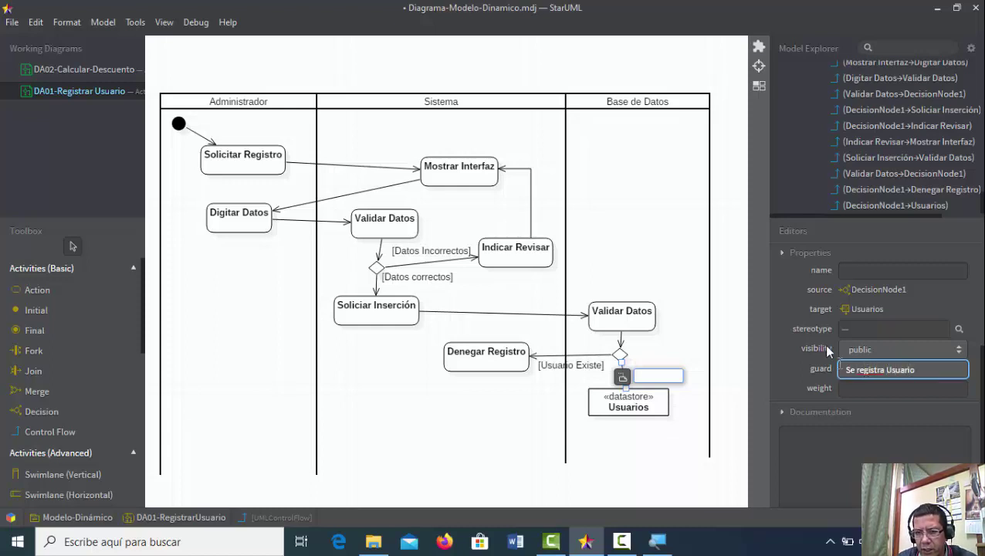
click(734, 353)
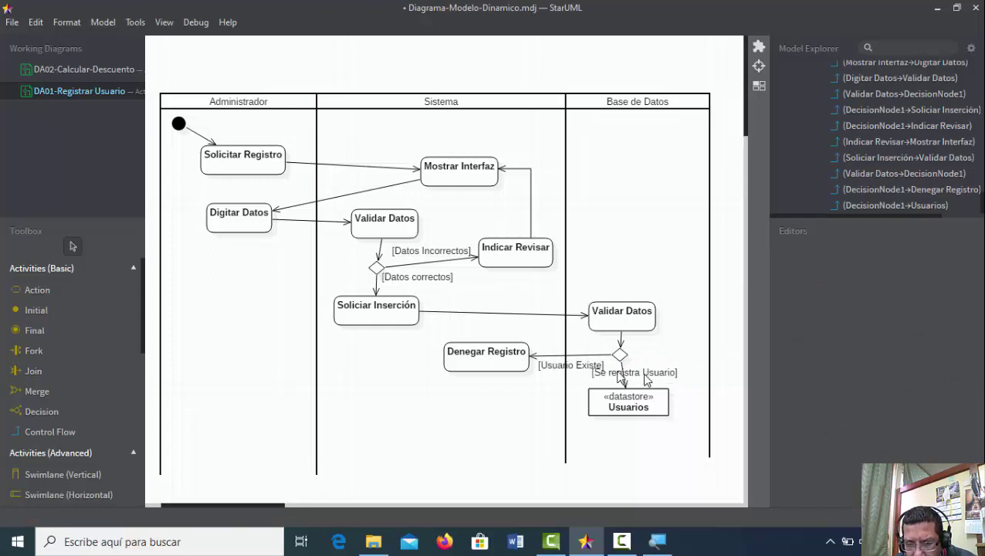
drag(579, 368, 584, 349)
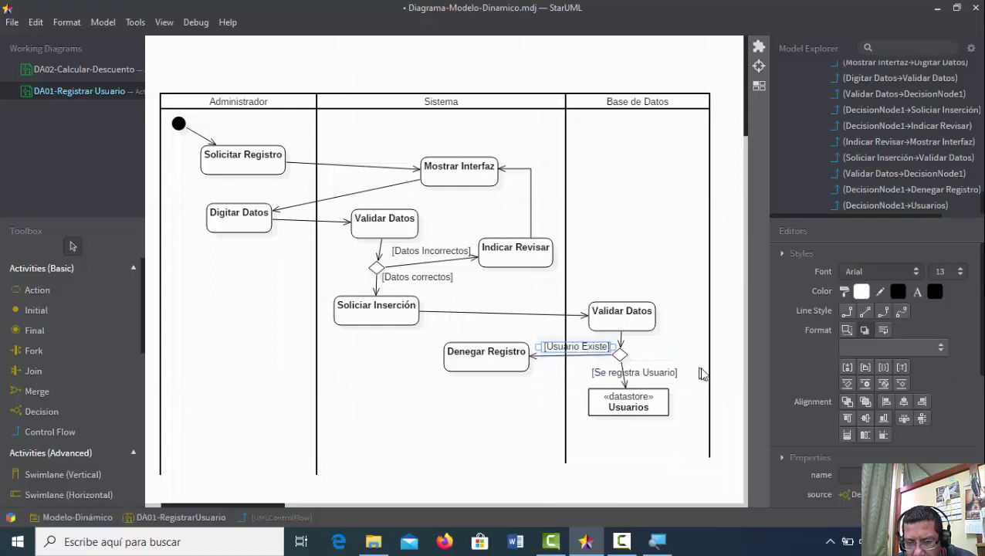
click(726, 335)
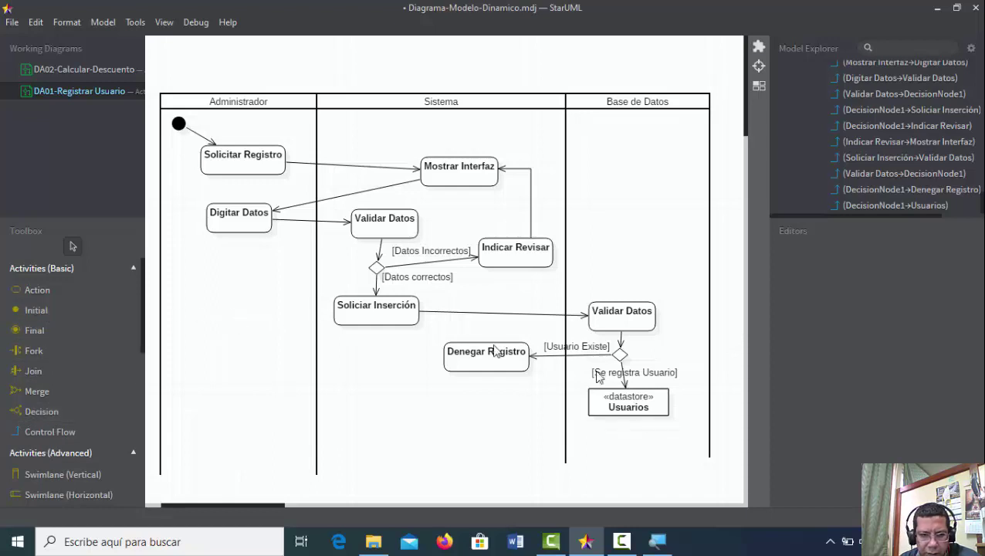
Add an outgoing control flow from the Usuarios datastore to a new action in the Sistema swimlane, below Denegar Registro.
click(629, 410)
double_click(628, 409)
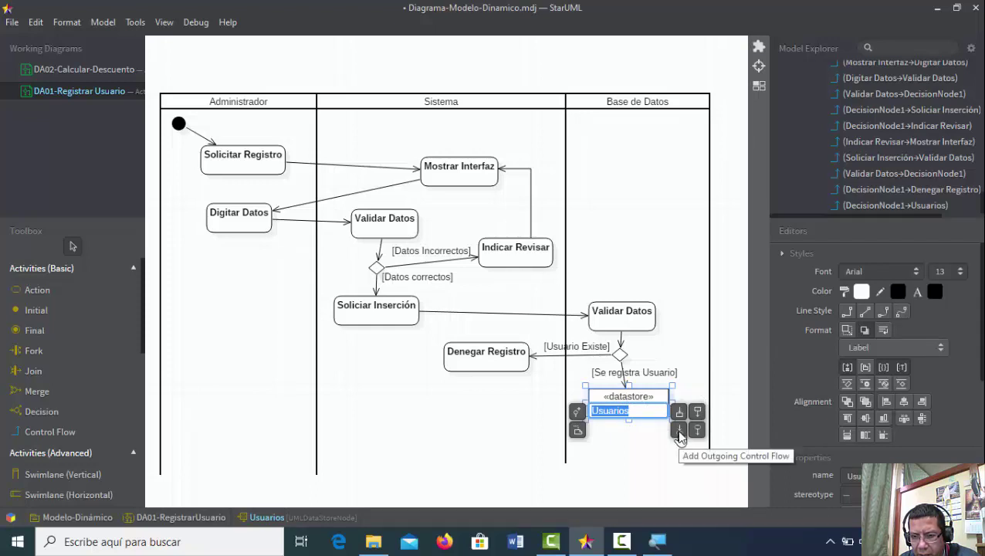
drag(679, 437, 461, 405)
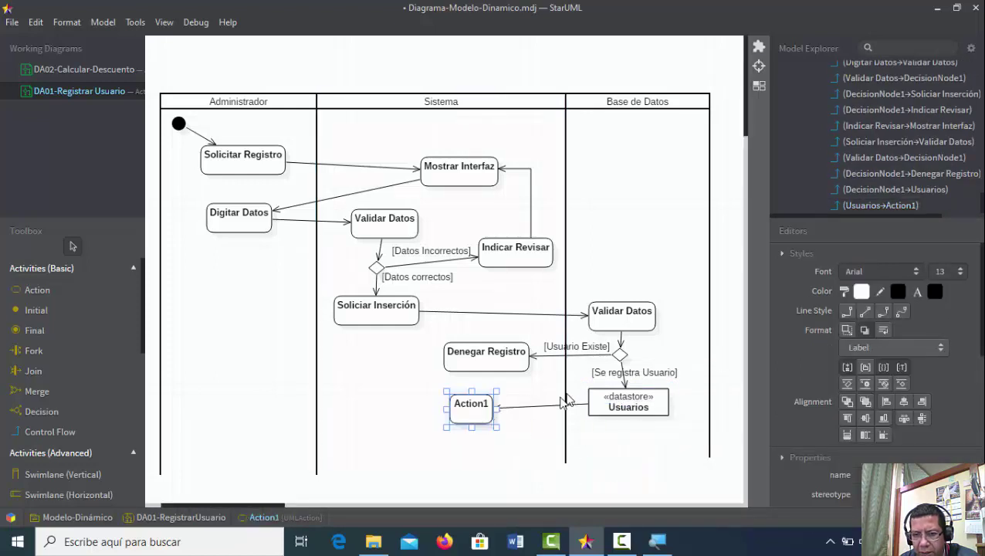
Name the action reached from the Usuarios datastore "Comunicar Registro".
double_click(473, 405)
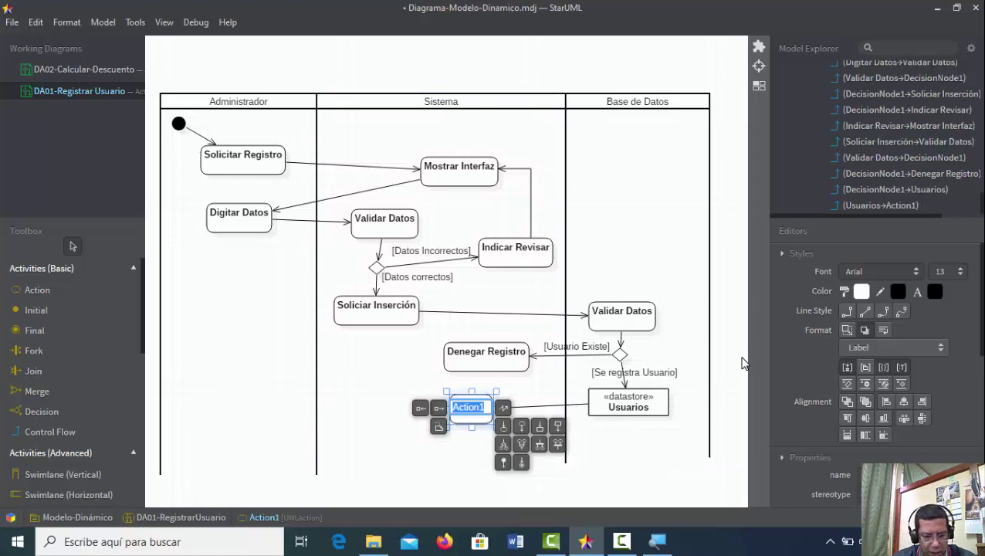
text(Comi)
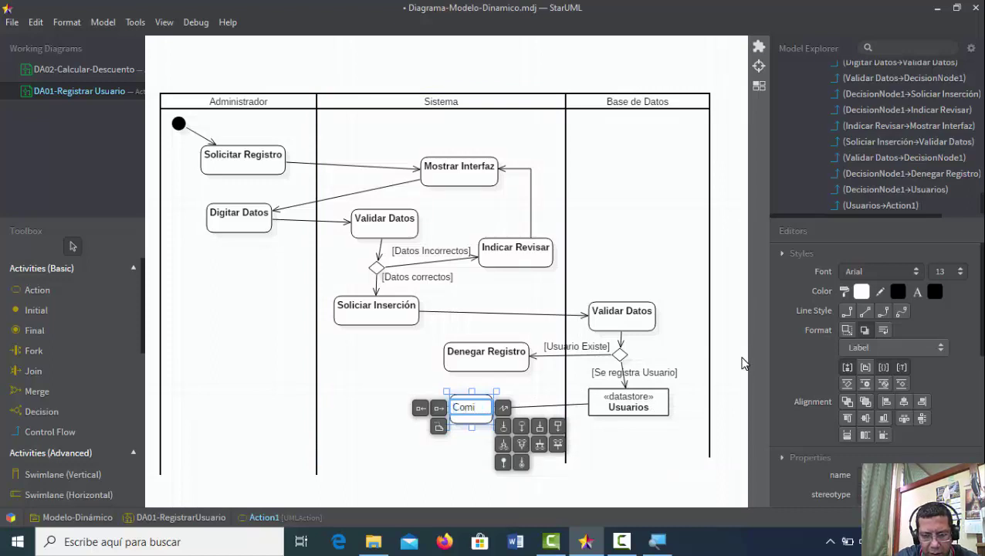
text(omunicar)
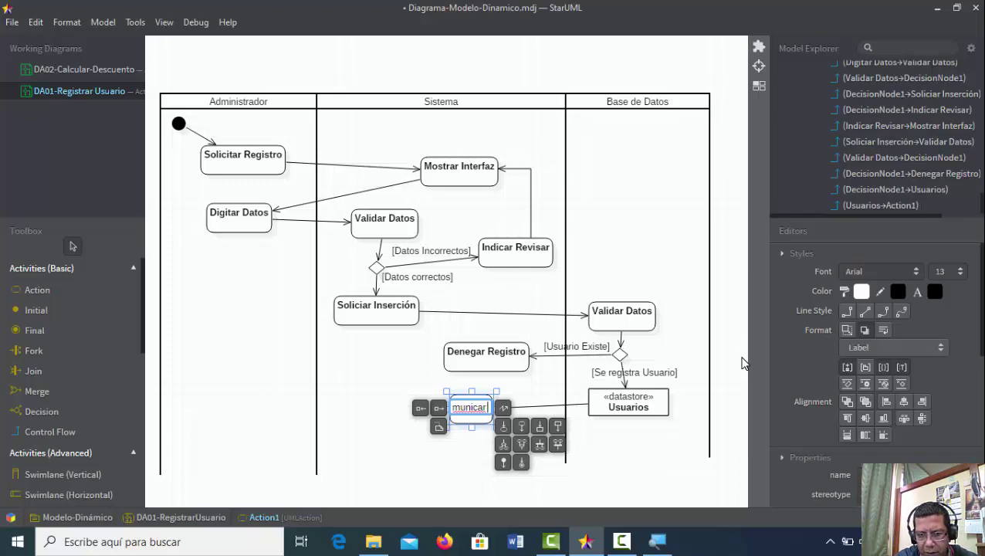
text( Registro)
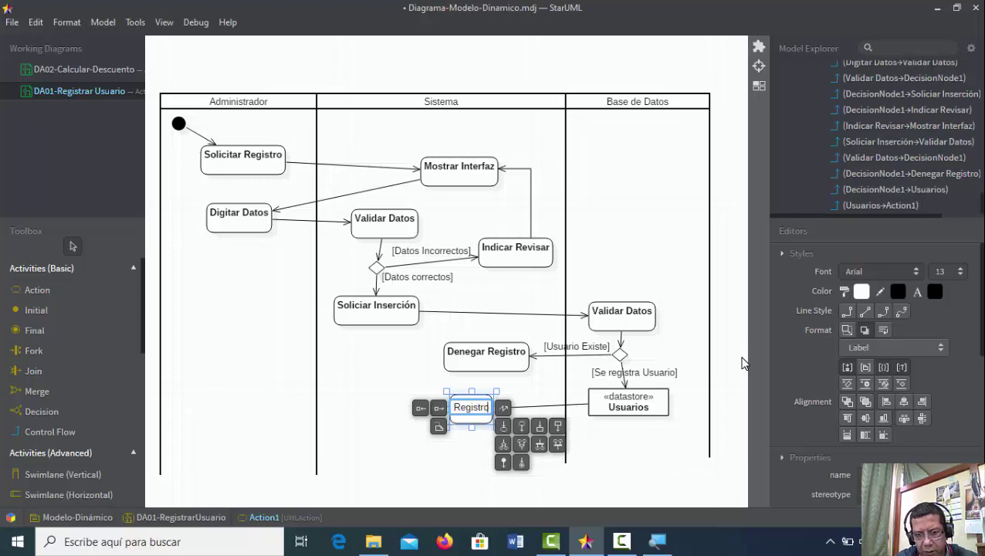
click(740, 363)
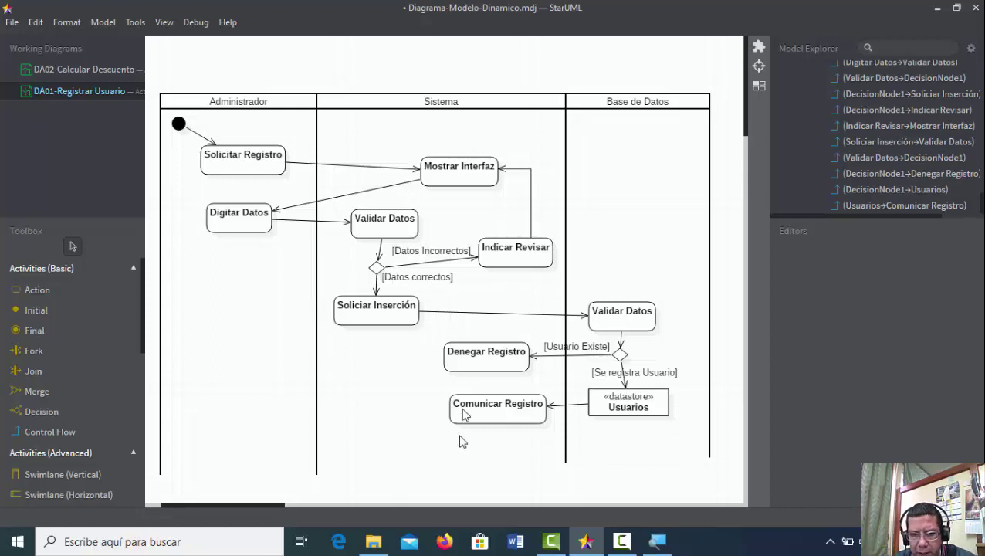
Place a vertical fork node in the lower part of the Administrador swimlane, level with Denegar Registro.
click(108, 417)
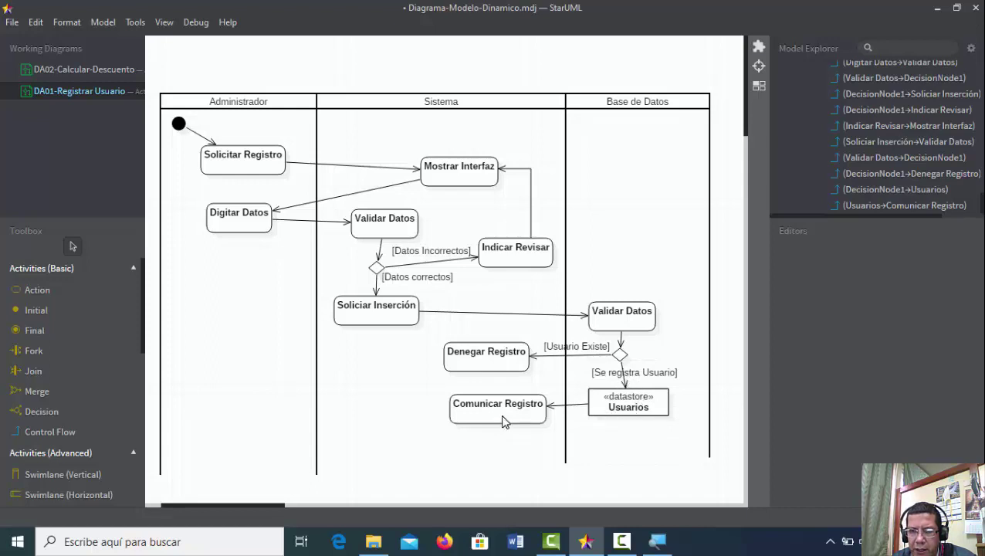
click(37, 351)
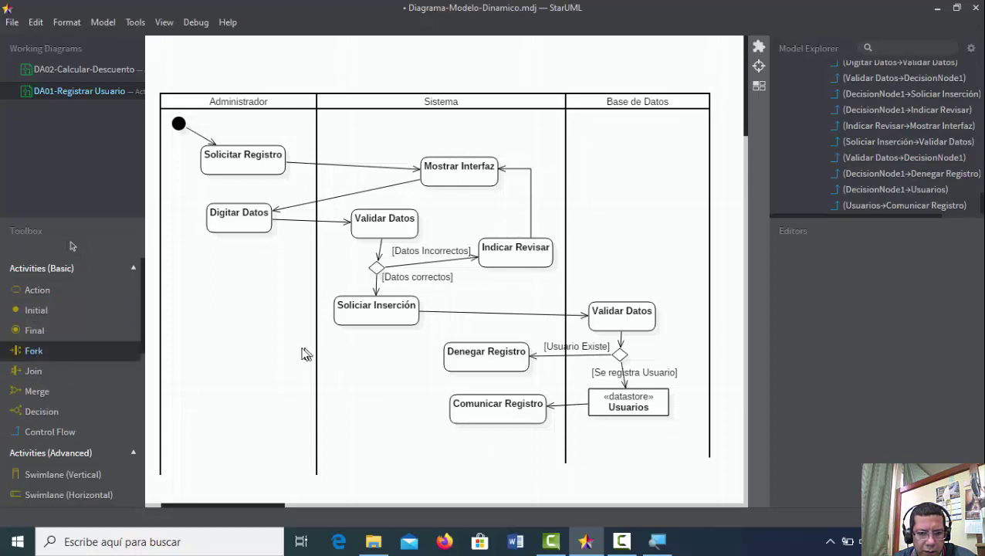
drag(257, 358, 268, 405)
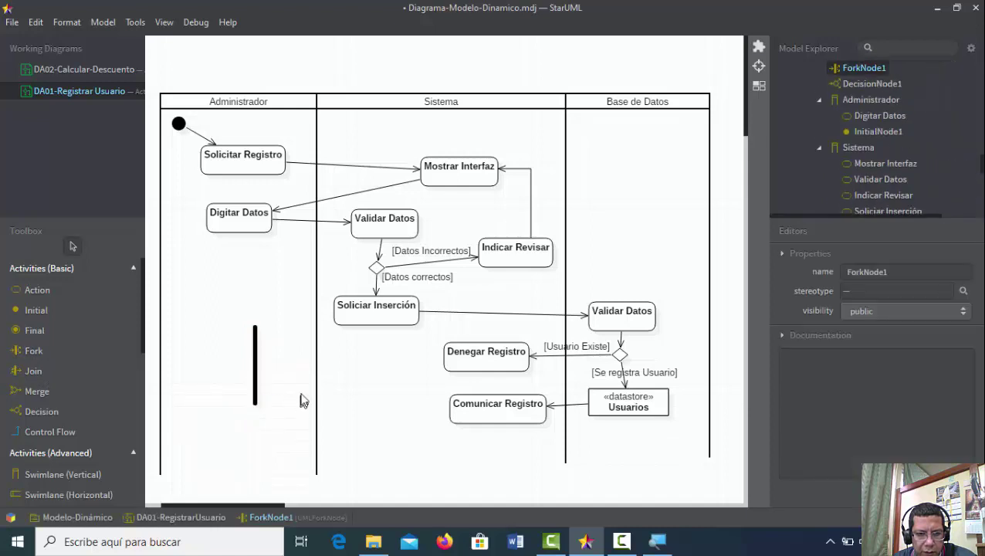
Connect Denegar Registro to the fork bar in the Administrador swimlane with a control flow.
click(66, 432)
drag(452, 356, 258, 363)
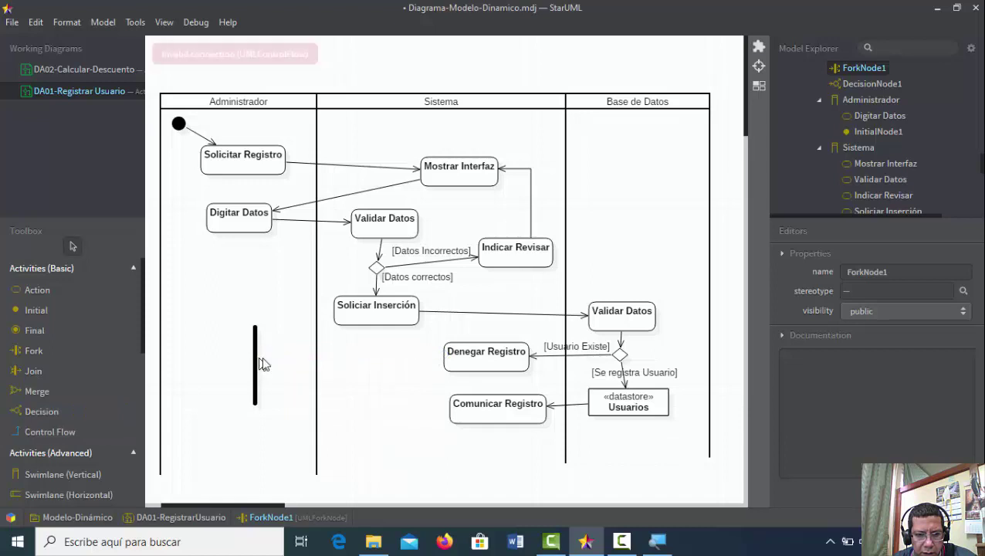
click(44, 432)
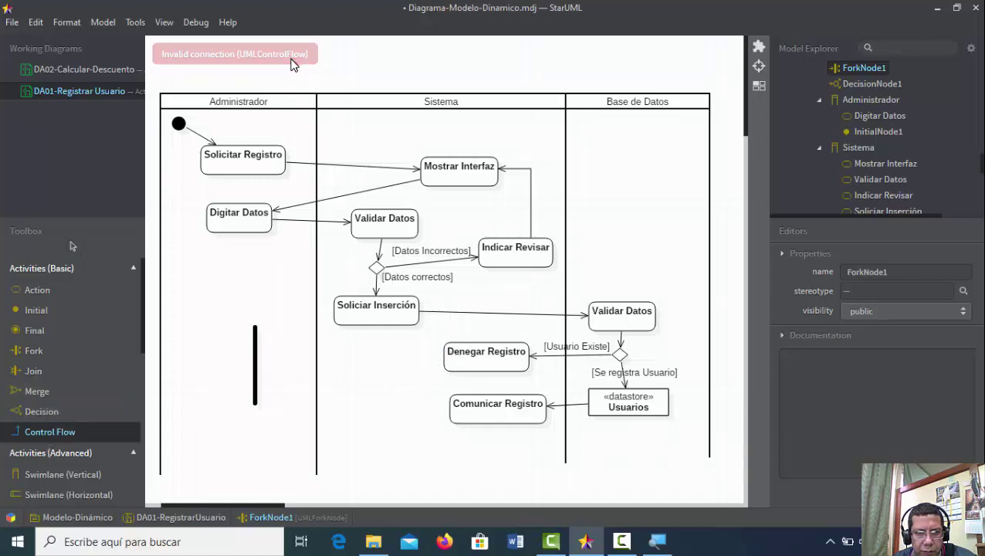
drag(463, 359, 257, 364)
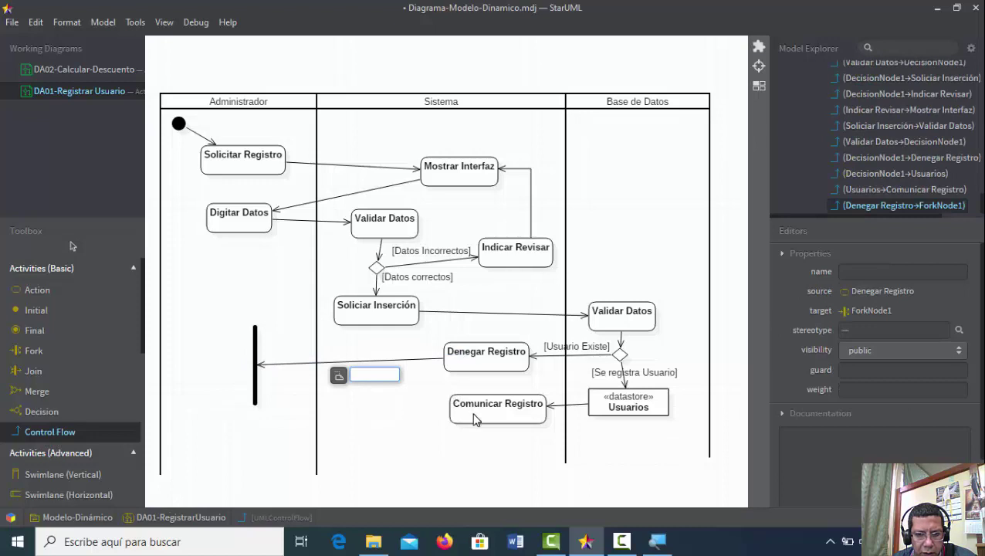
Connect Comunicar Registro to the fork bar with a control flow and shift the bar closer to the Sistema swimlane.
drag(288, 388, 290, 357)
click(257, 355)
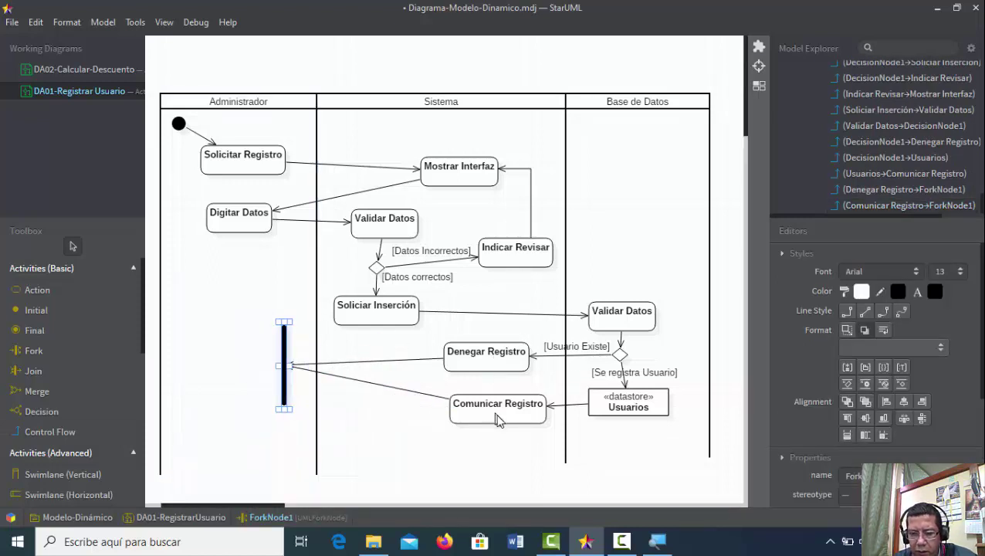
click(730, 82)
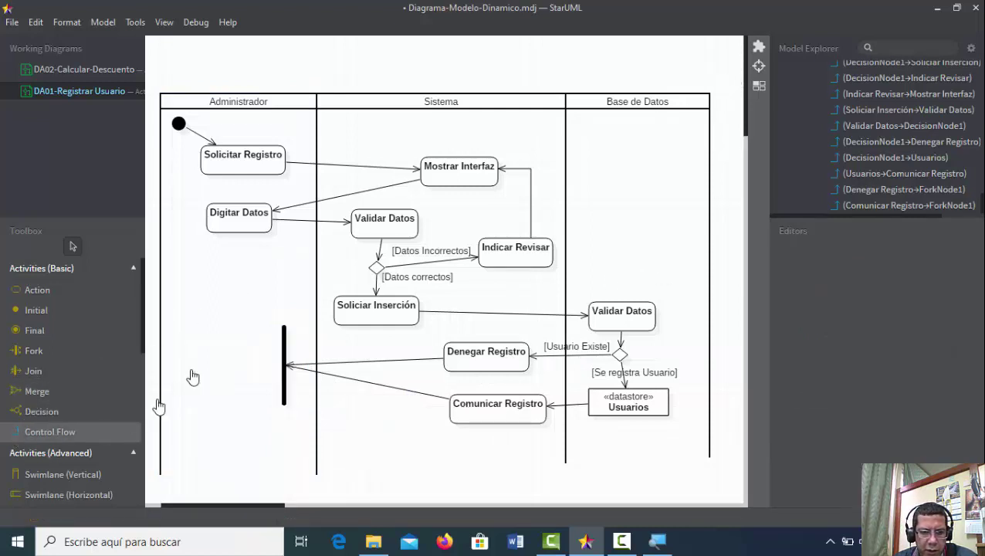
Add an action named "Informar Operacion" in the lower Administrador swimlane and position it on the outer side of the fork bar.
click(100, 293)
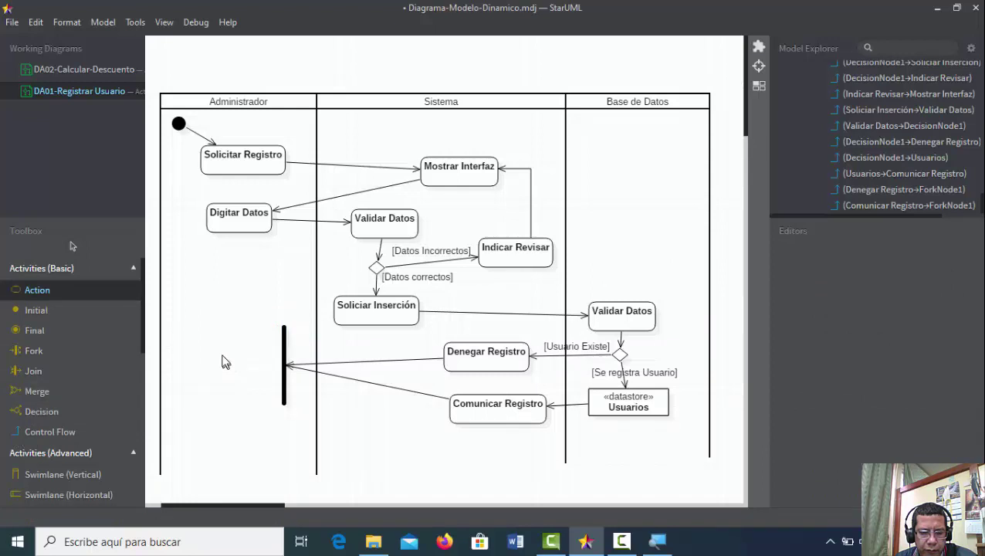
click(221, 361)
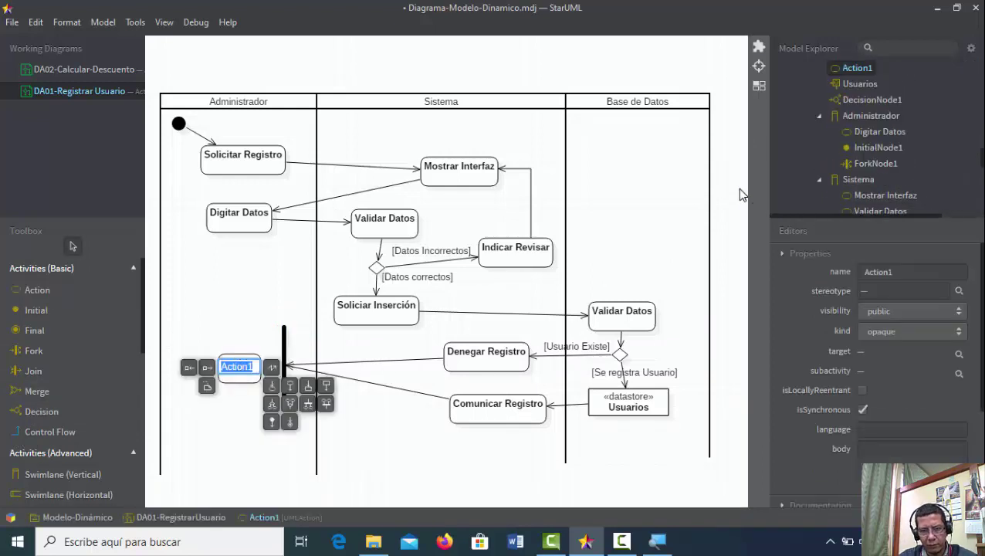
text(Info)
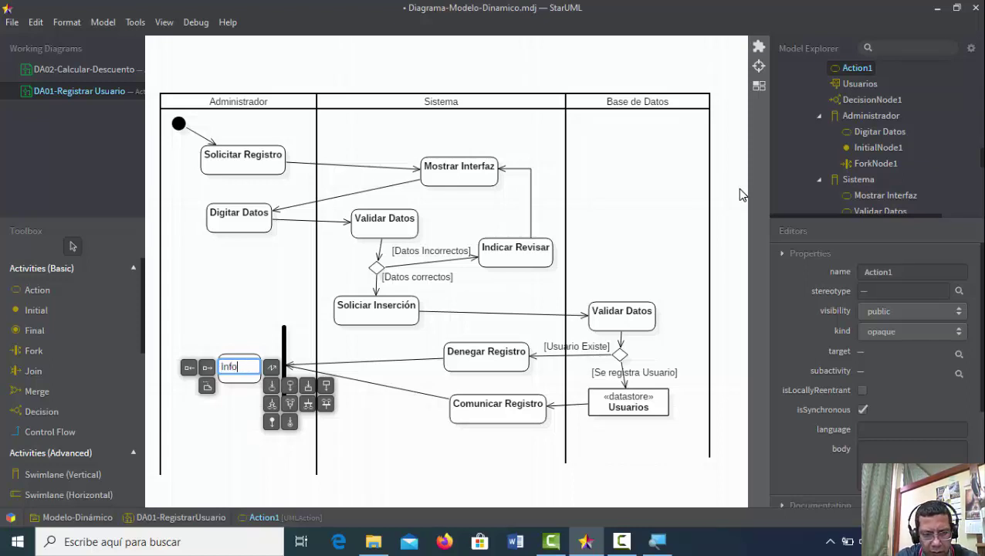
text(rmar Mensaje Operacion)
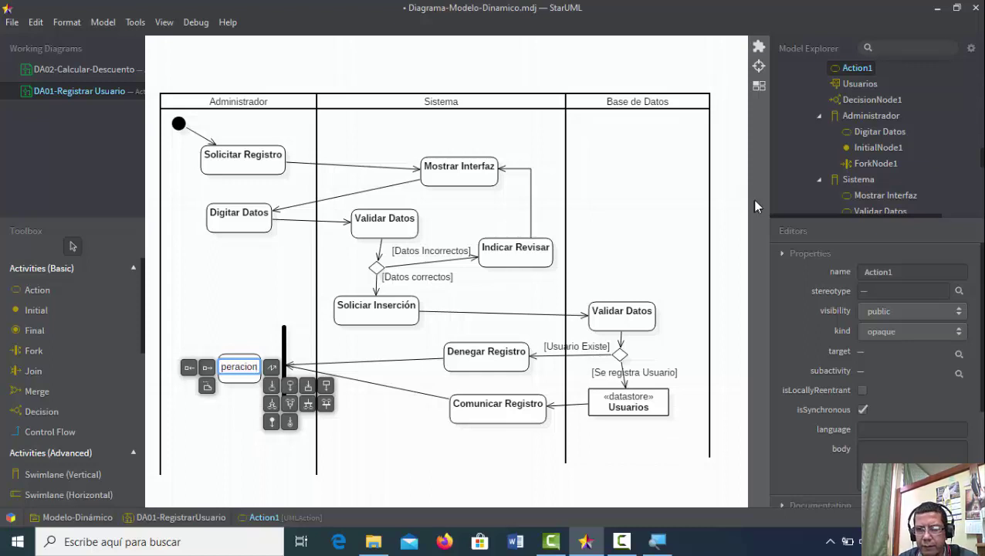
key(Return)
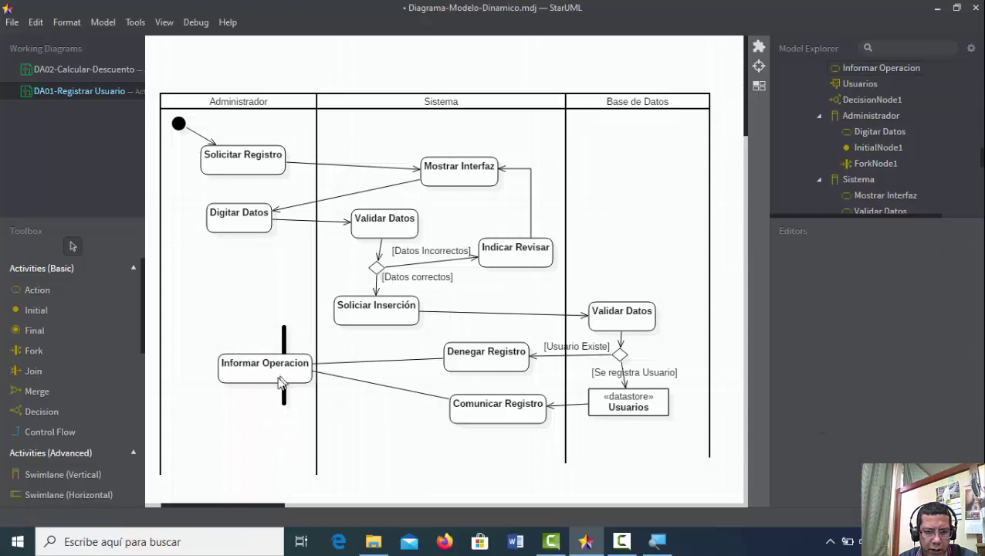
drag(276, 373, 224, 369)
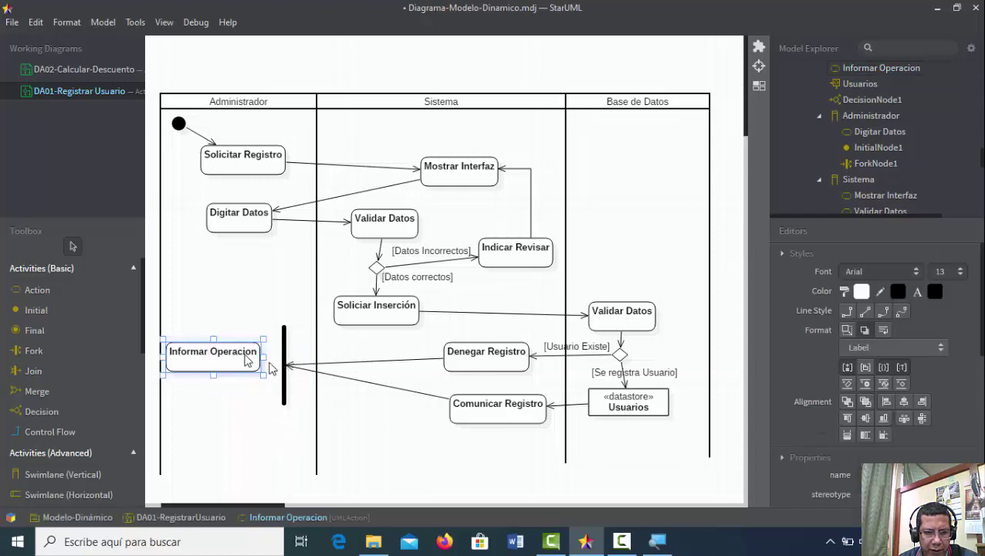
Connect the fork bar to Informar Operacion with a control flow and move the action lower in the Administrador swimlane.
click(54, 432)
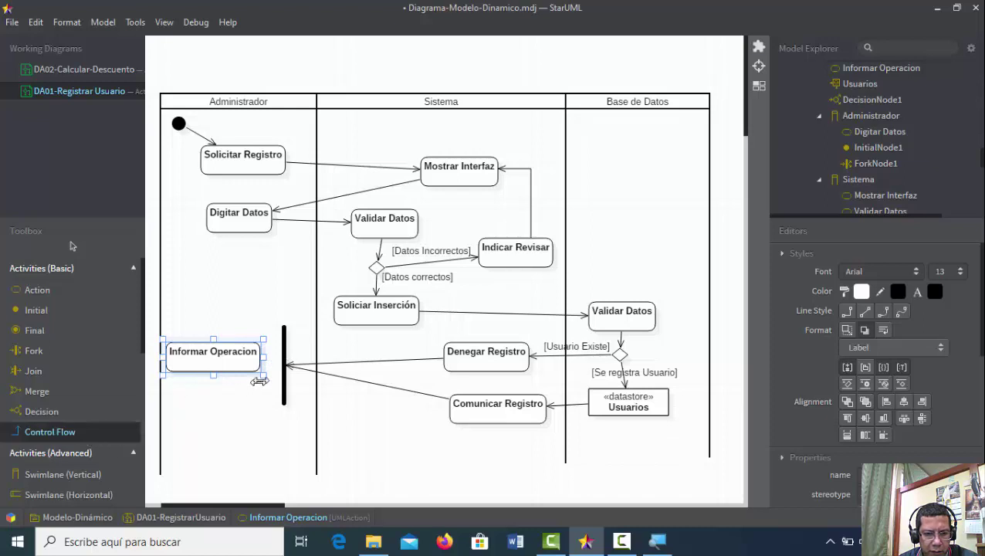
click(516, 49)
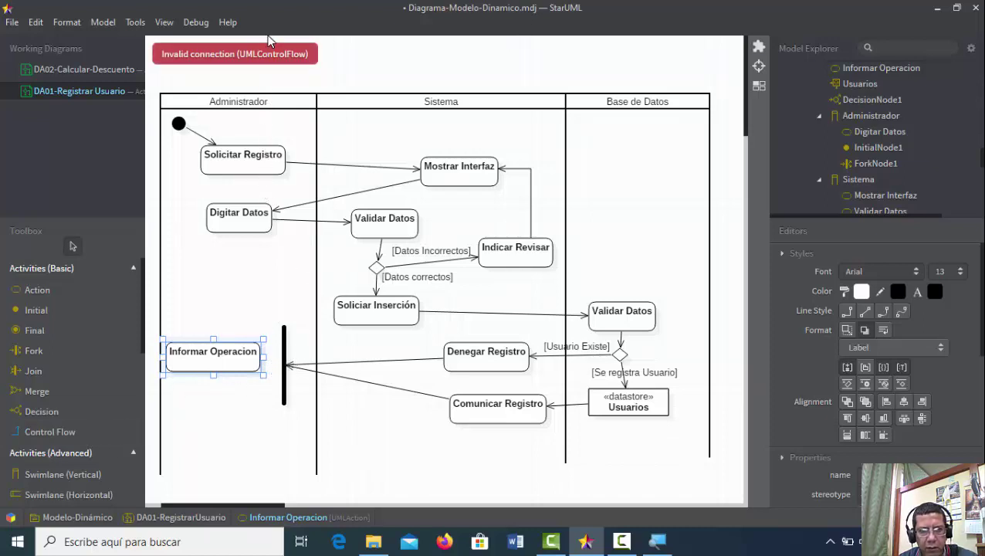
click(69, 432)
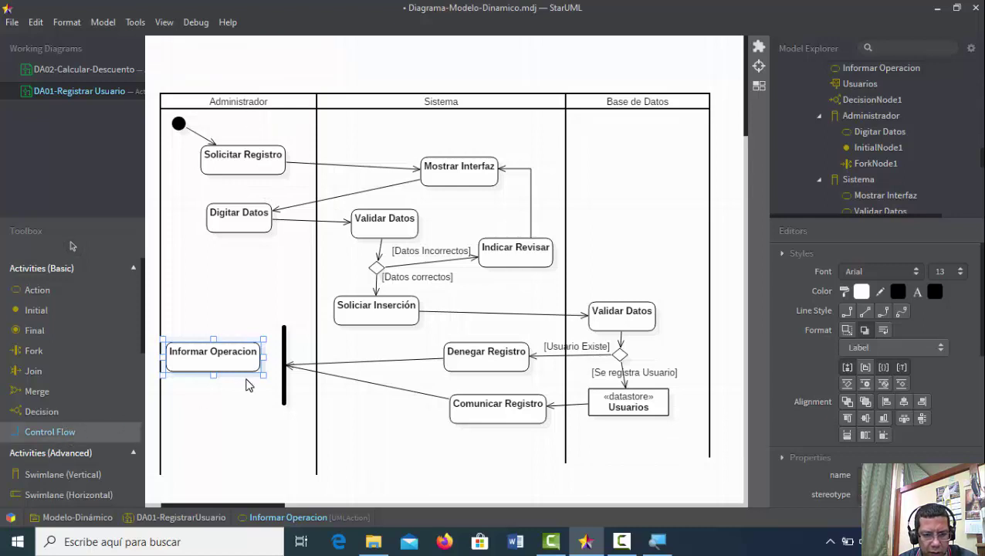
drag(284, 360, 248, 363)
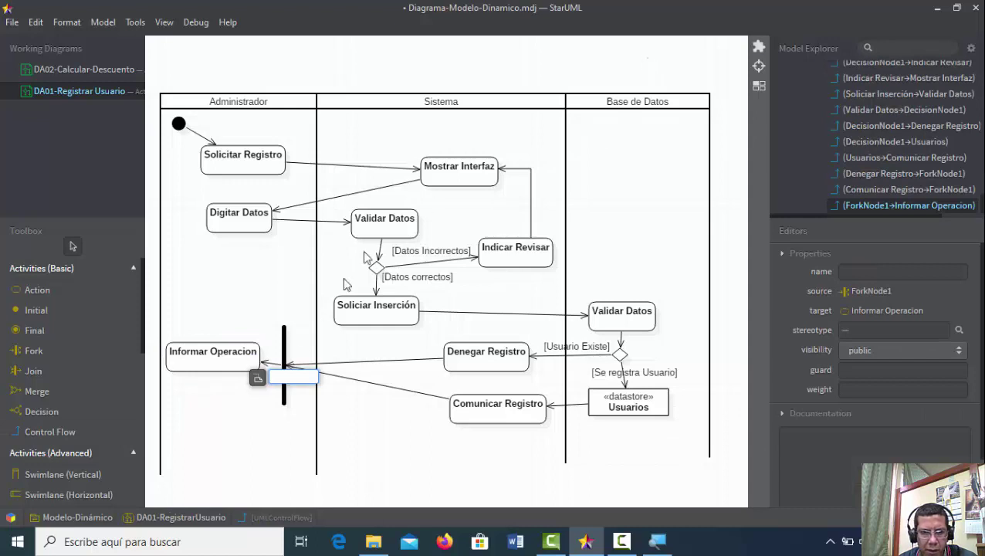
click(267, 344)
drag(257, 364, 226, 404)
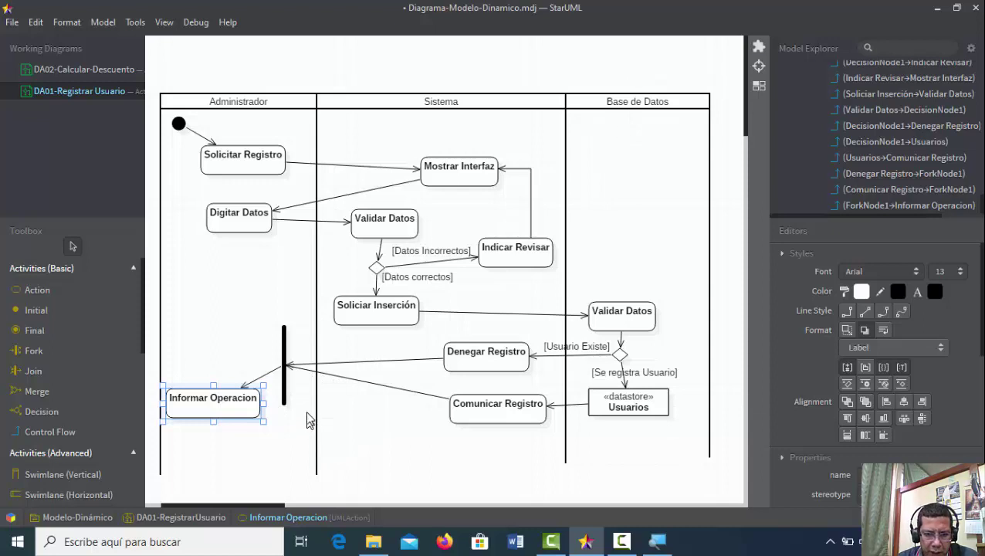
Add a final node fed by Informar Operacion, place it directly beneath that action, and move Comunicar Registro slightly lower.
double_click(219, 409)
click(288, 457)
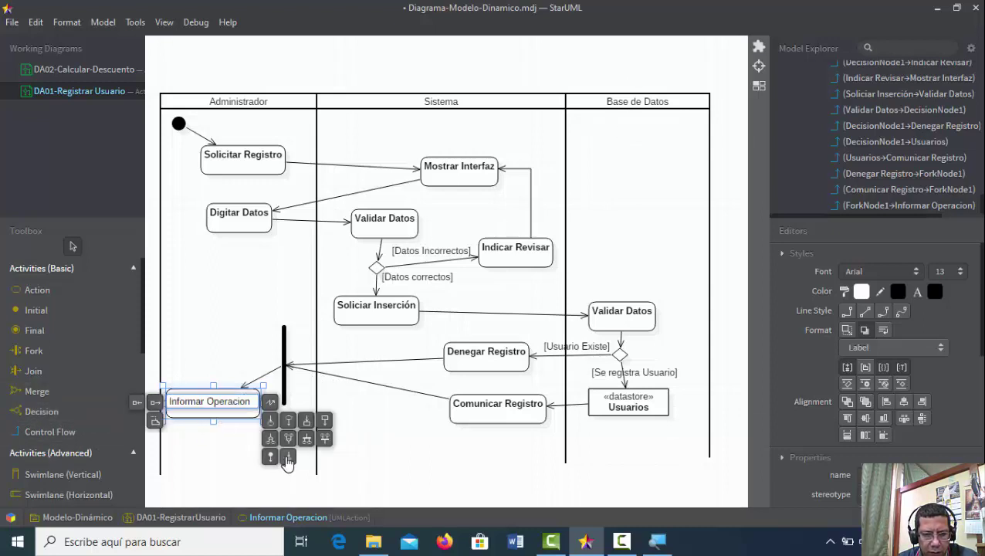
click(177, 475)
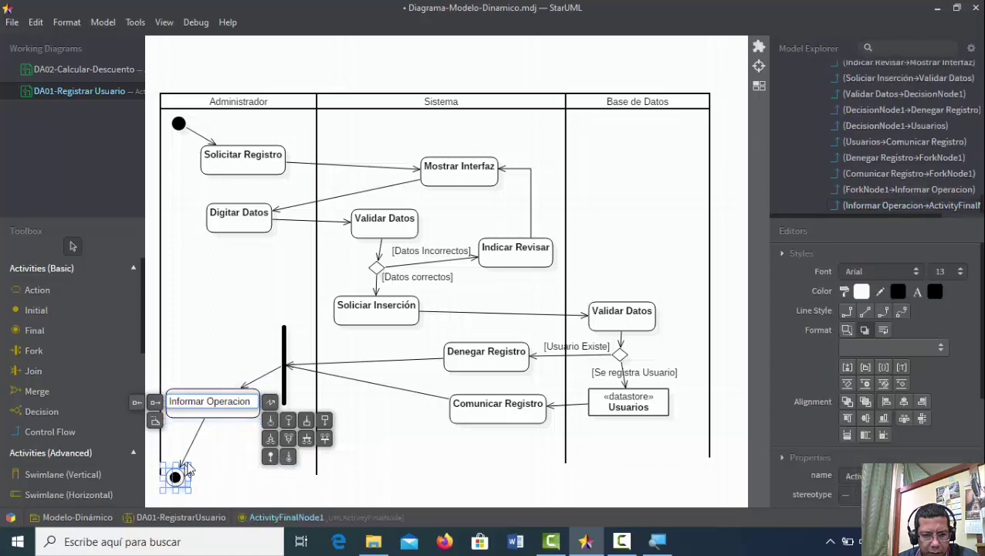
drag(209, 457, 209, 455)
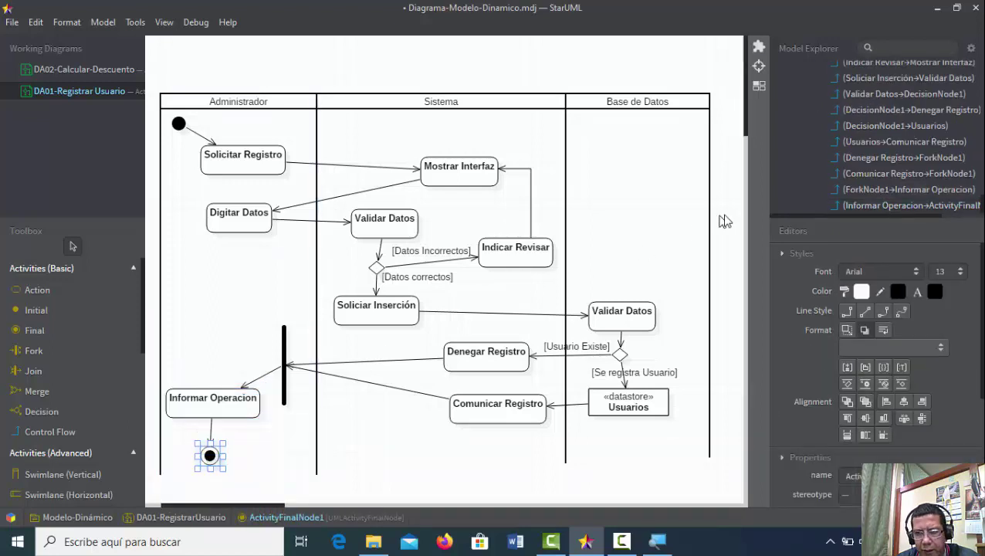
click(732, 217)
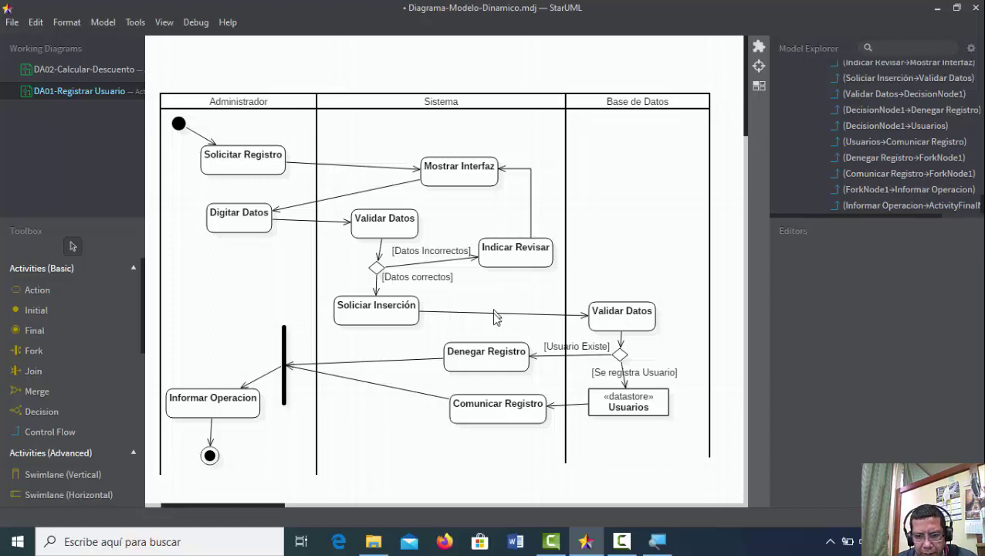
drag(482, 414, 481, 425)
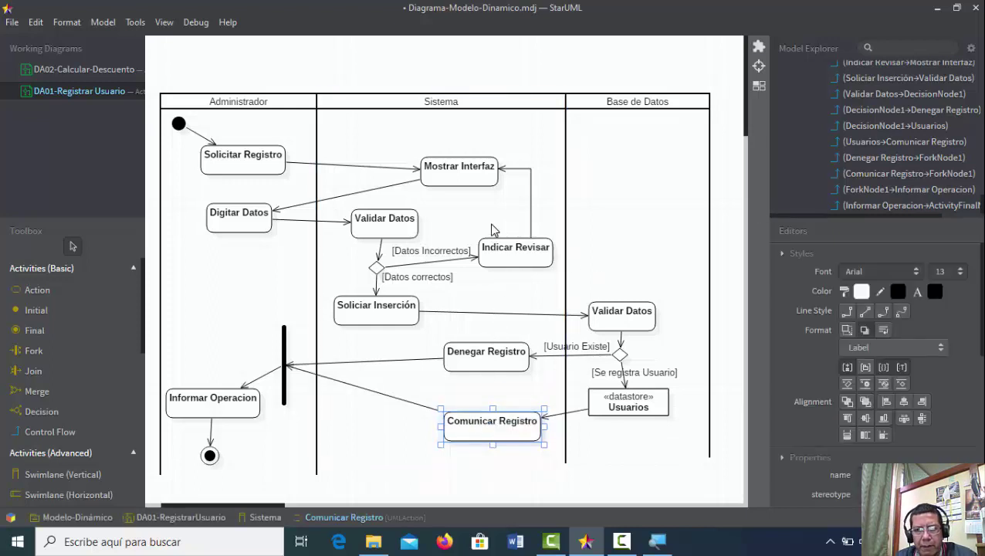
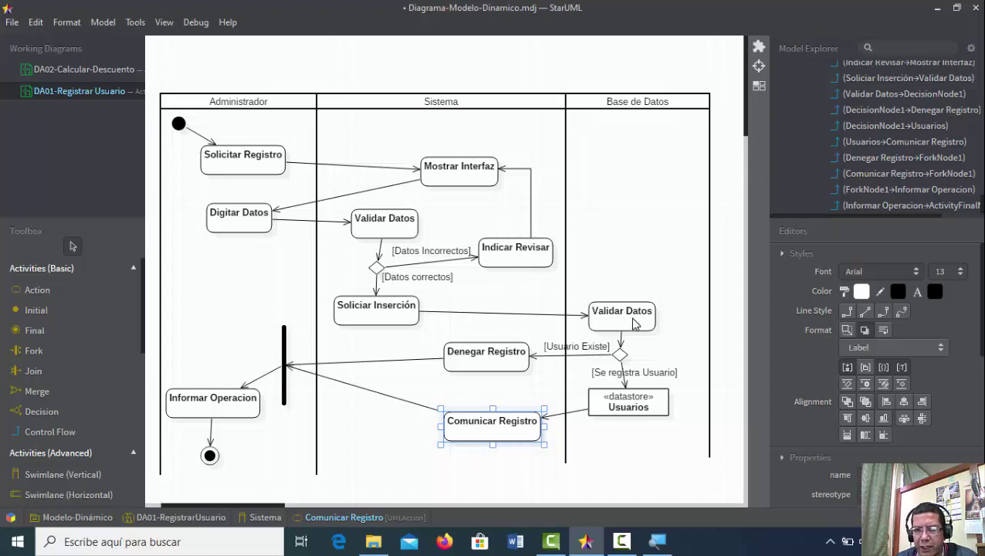
Set the guard of the control flow from Soliciar Inserción to Validar Datos to "Se valida existencia Usuario".
double_click(473, 313)
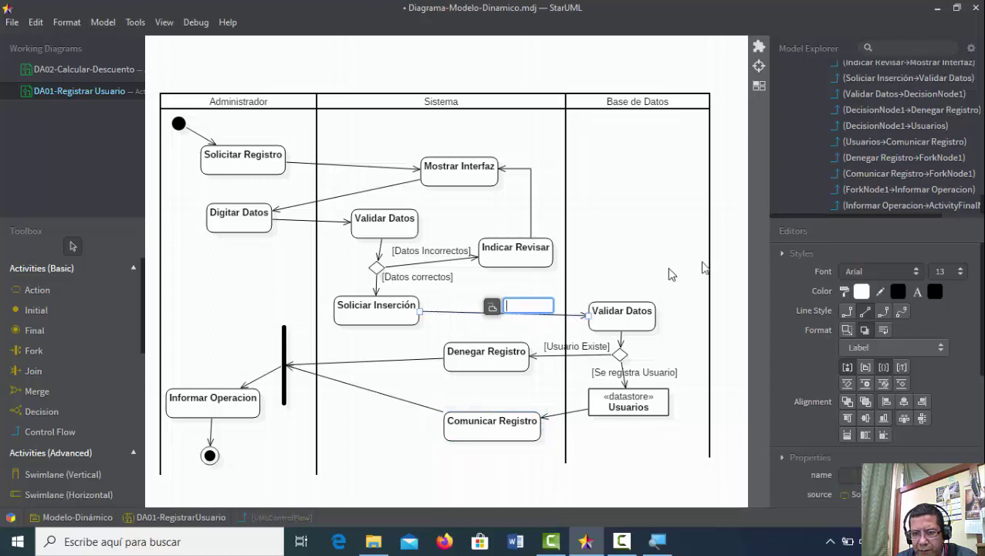
click(535, 313)
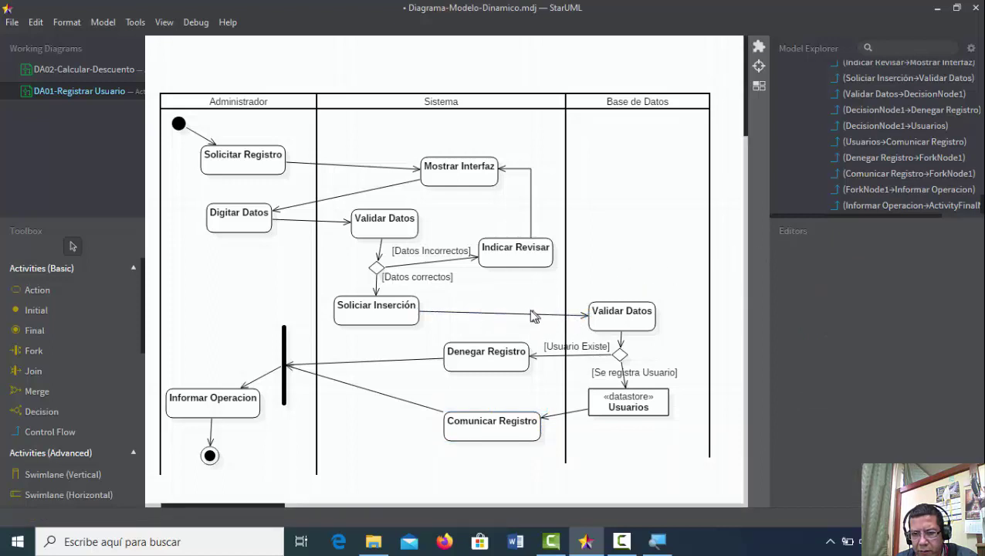
click(532, 314)
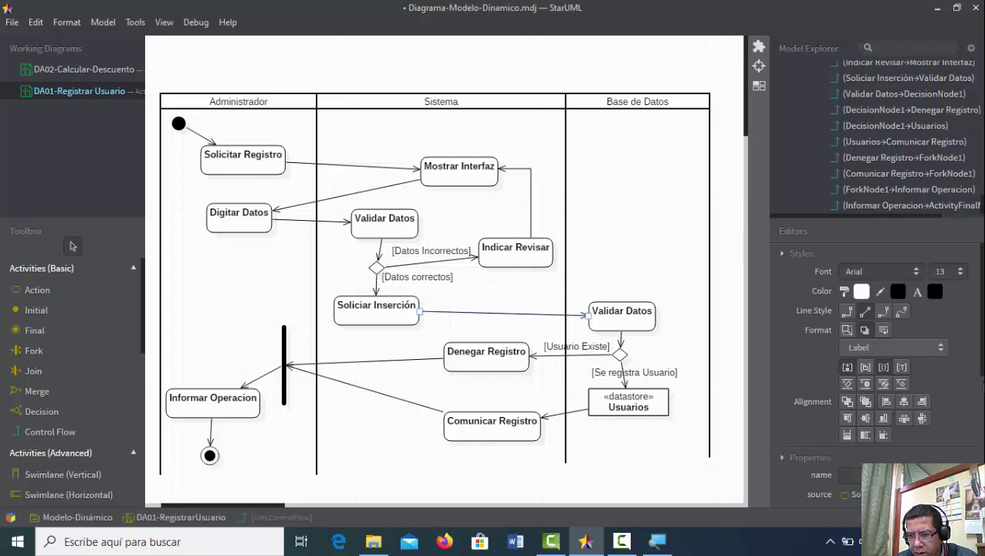
scroll(879, 408, down, 4)
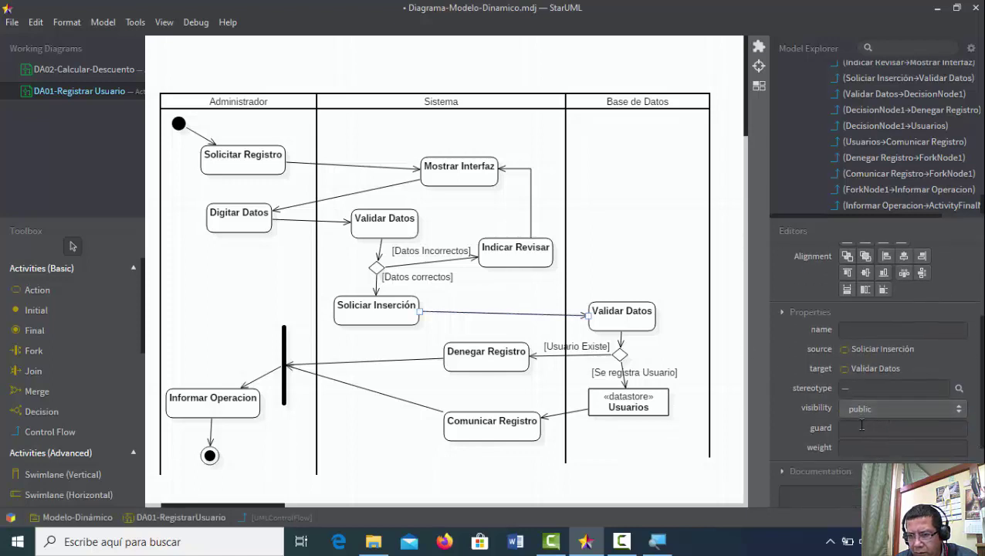
click(883, 426)
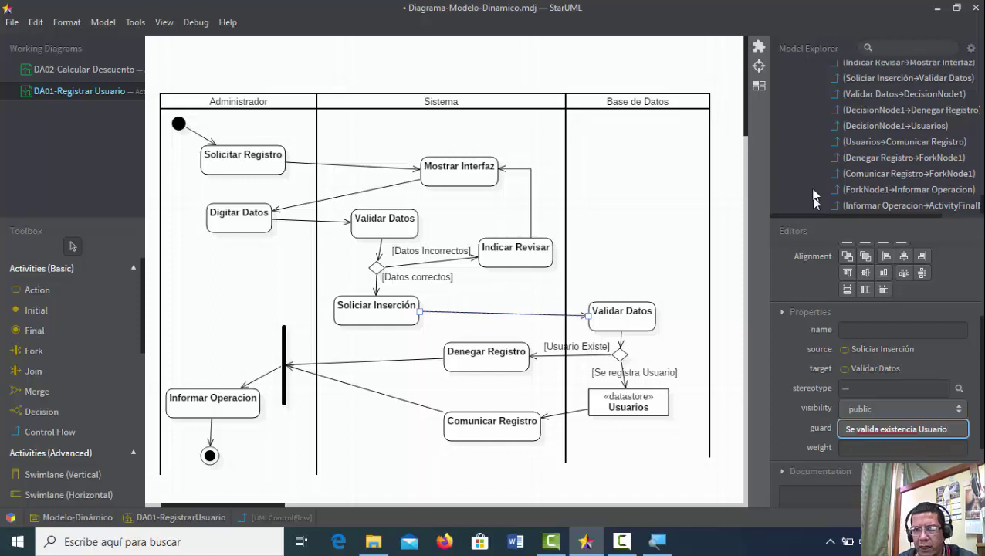
click(720, 70)
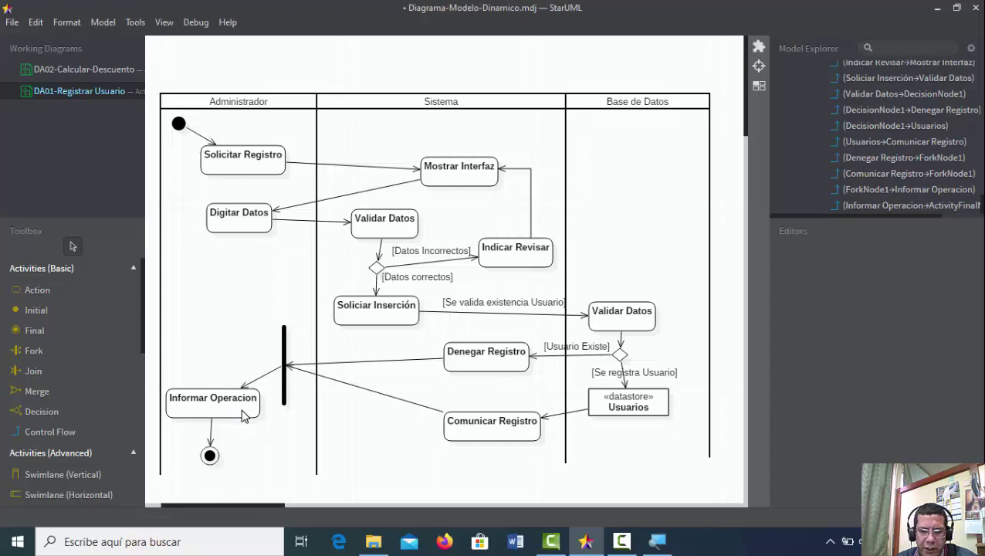
Save the changes to the project file Diagrama-Modelo-Dinamico.mdj.
click(7, 24)
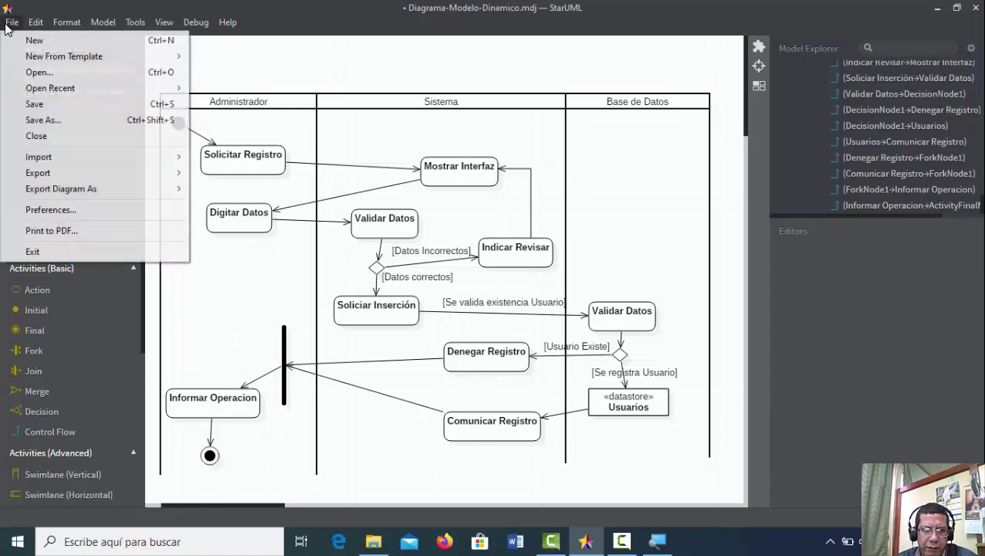
click(54, 106)
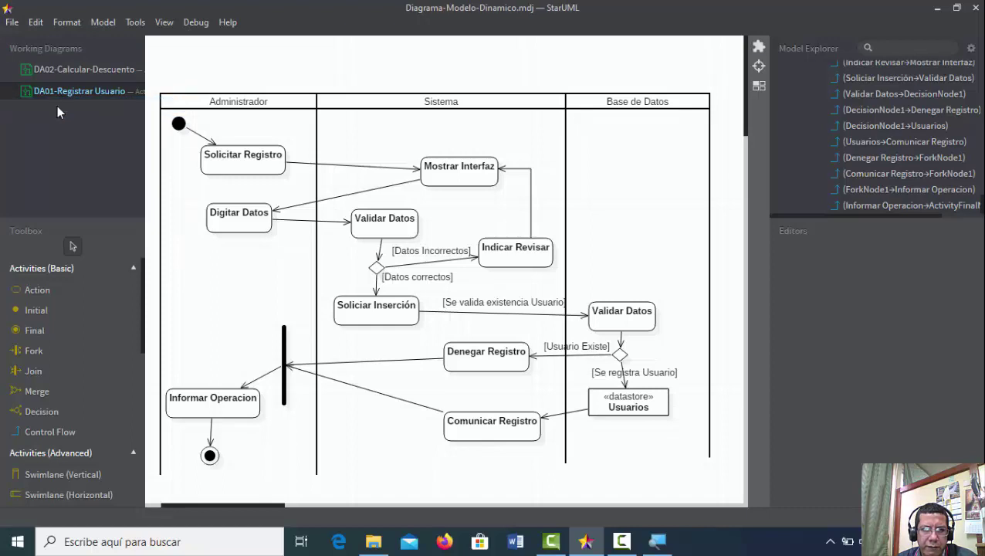
click(14, 26)
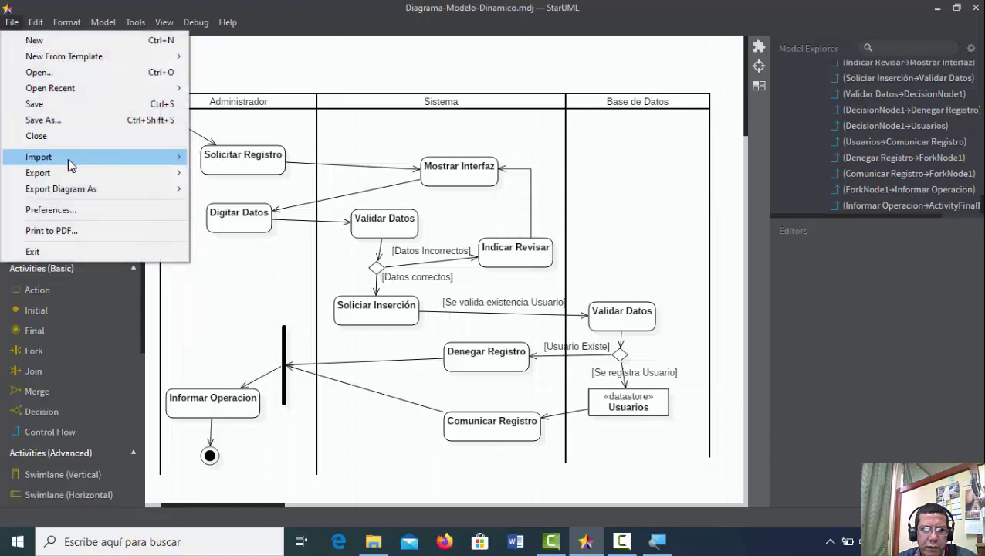
click(51, 103)
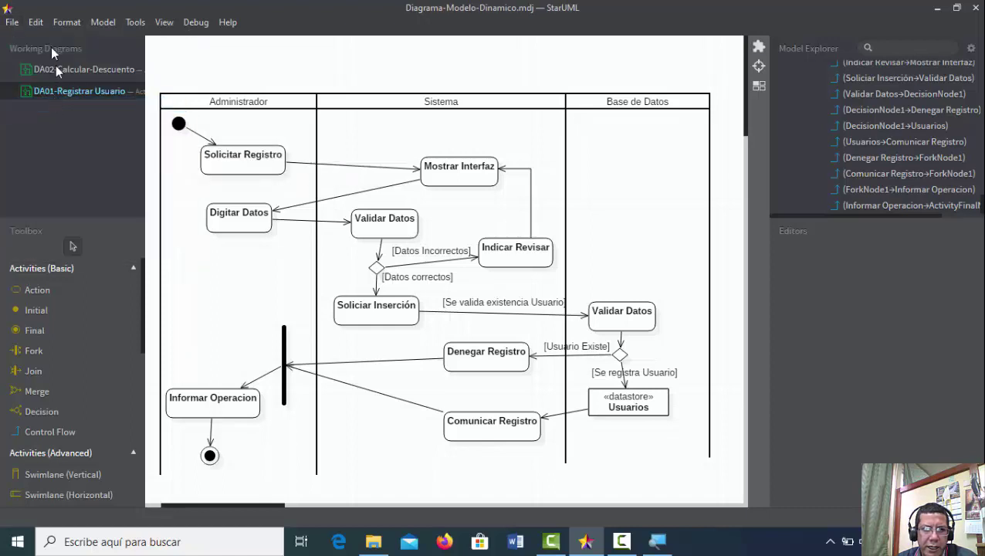
Export the diagram as a JPEG named "DA01-Registrar Usuario" into C:\CLASES\ANALISIS-I\MODELO-DINAMICO\DIAGRAMA_ACTIVIDADES.
click(13, 22)
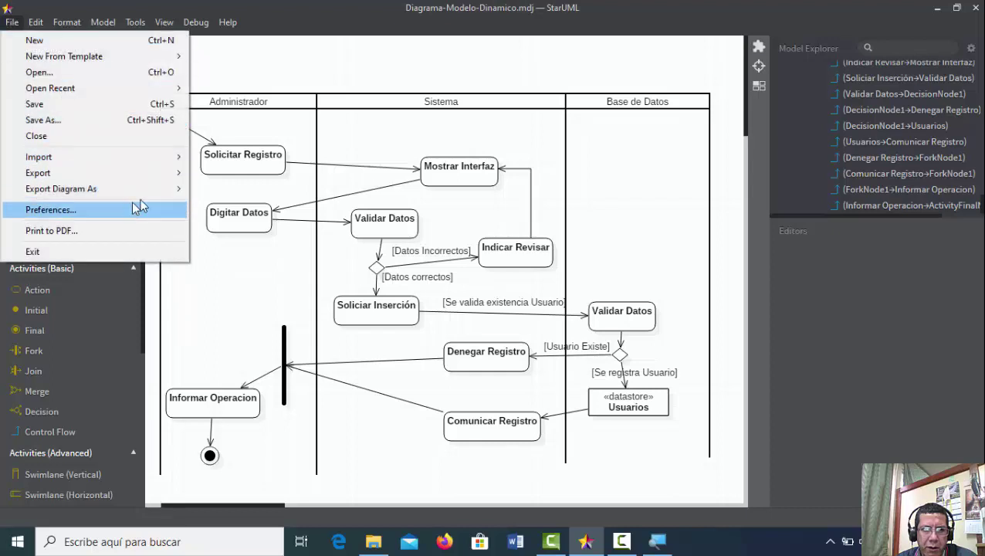
mouse_move(171, 189)
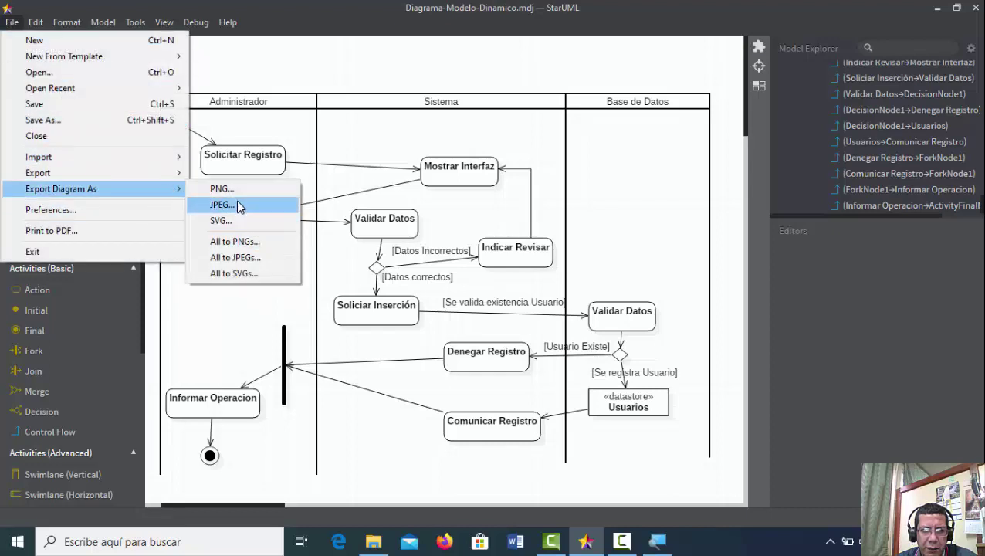
click(236, 202)
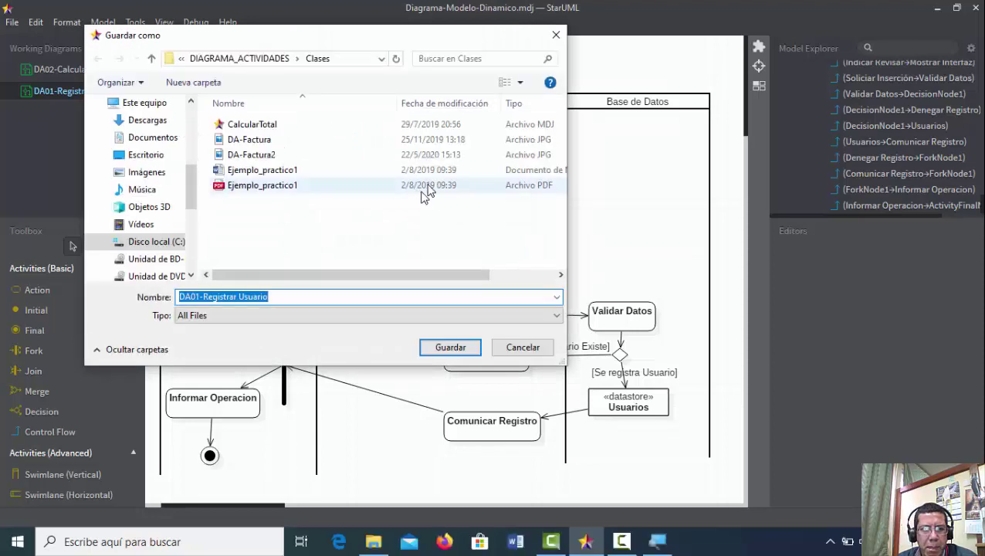
click(176, 243)
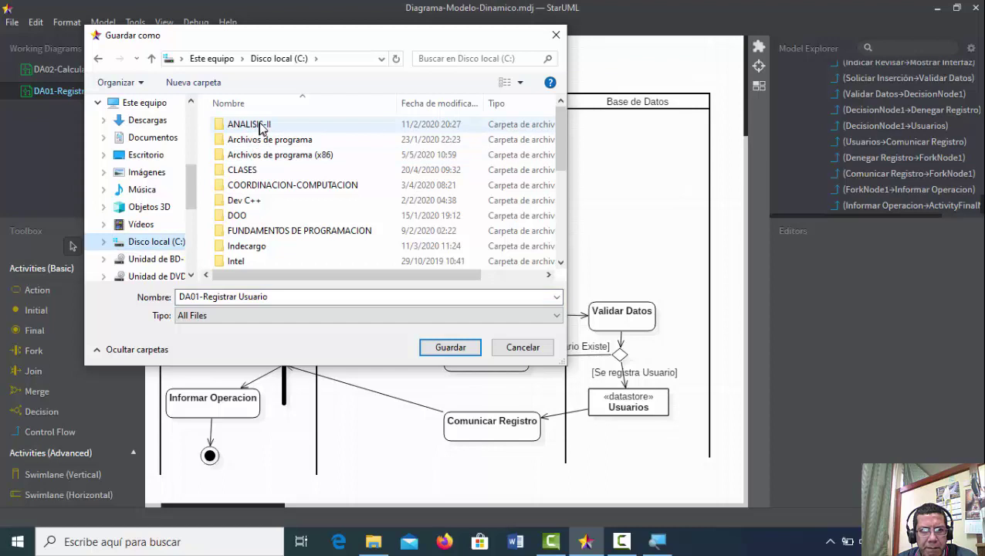
double_click(259, 169)
click(261, 128)
double_click(260, 131)
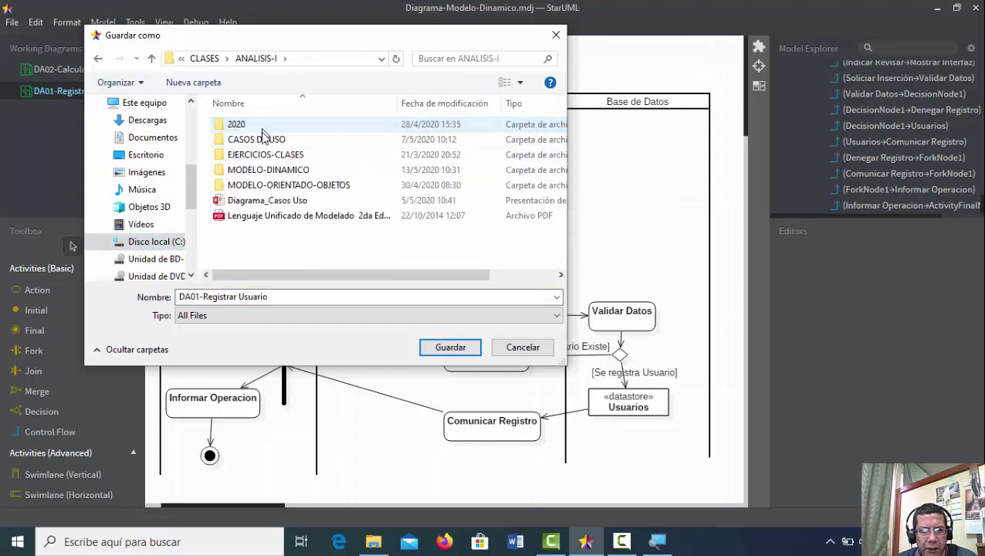
double_click(285, 171)
double_click(309, 139)
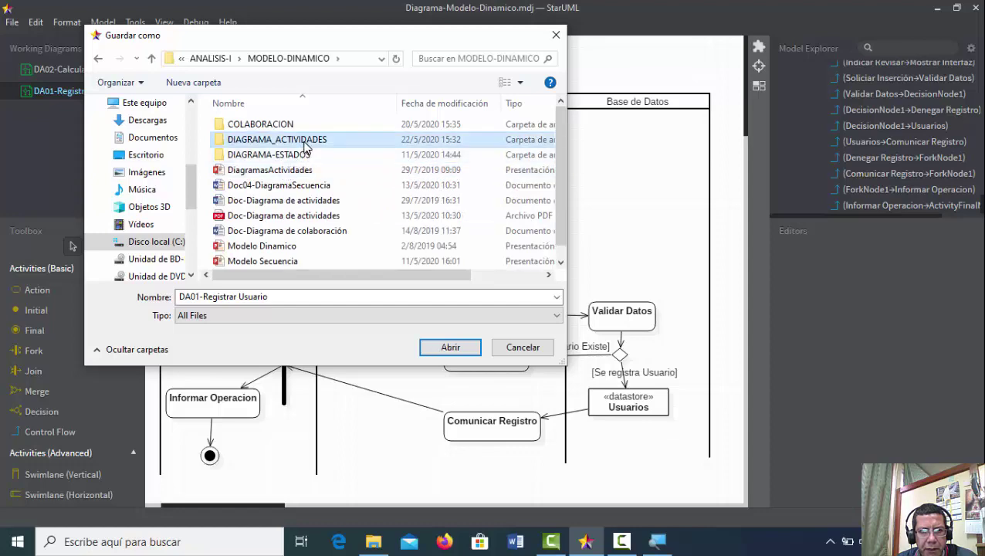
scroll(308, 240, down, 1)
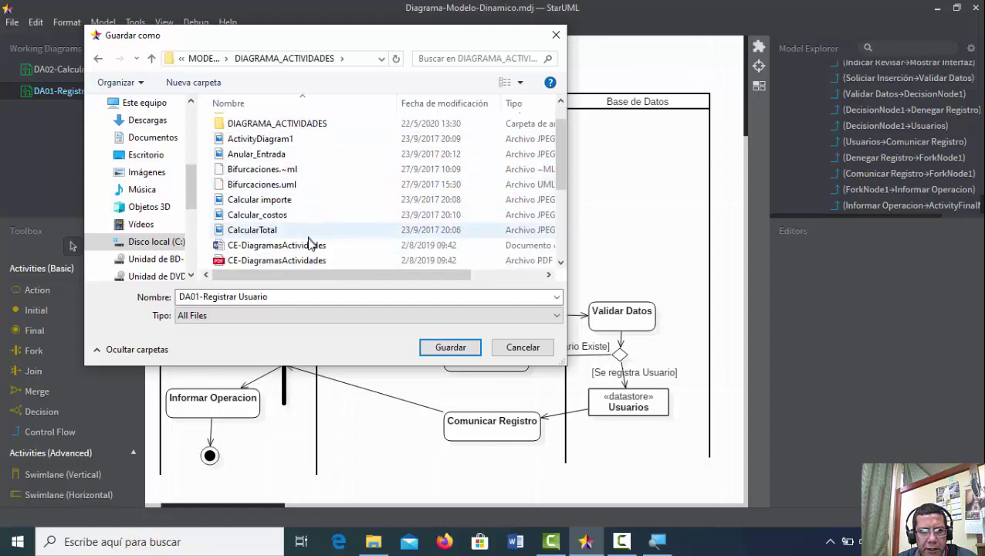
click(456, 349)
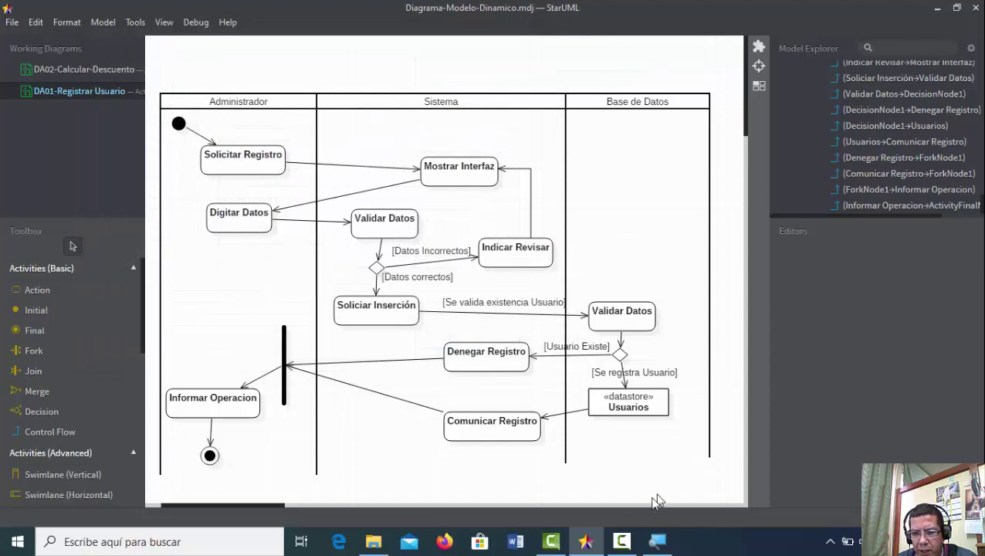
click(657, 540)
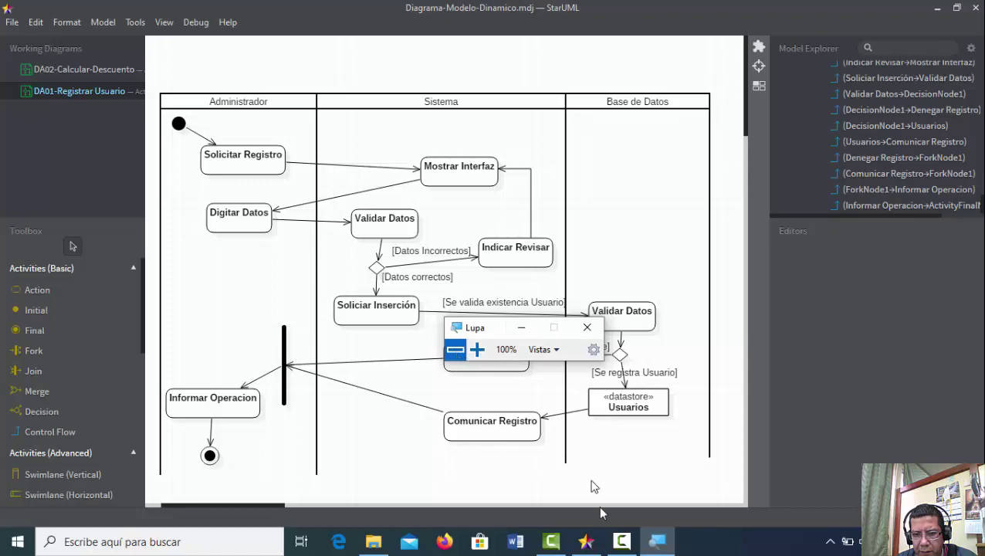
click(522, 329)
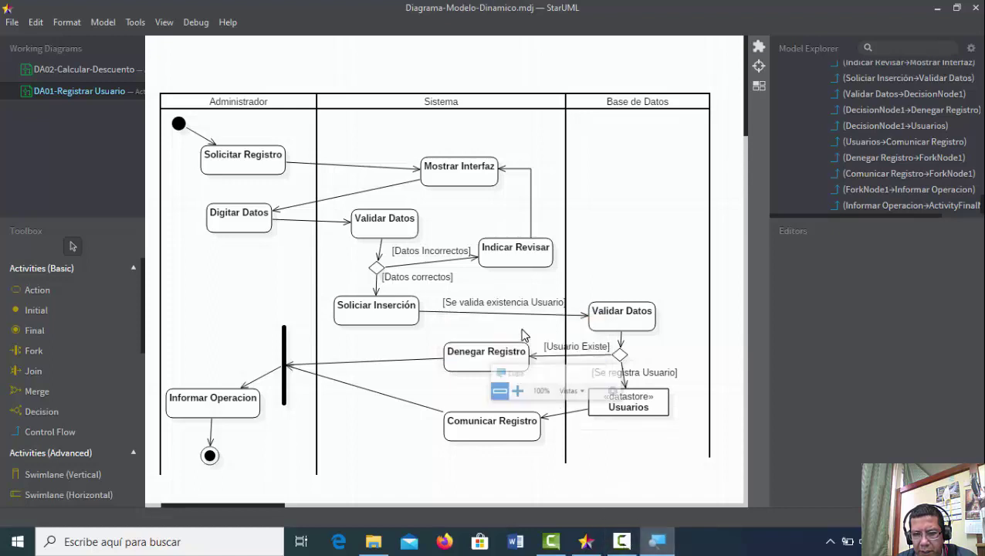